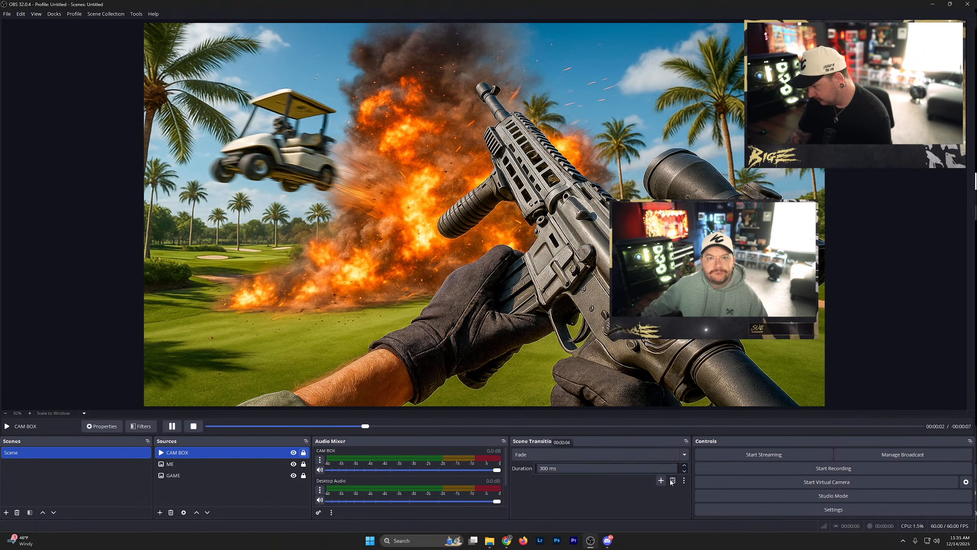
Open the output settings and change the output mode to Advanced
click(726, 509)
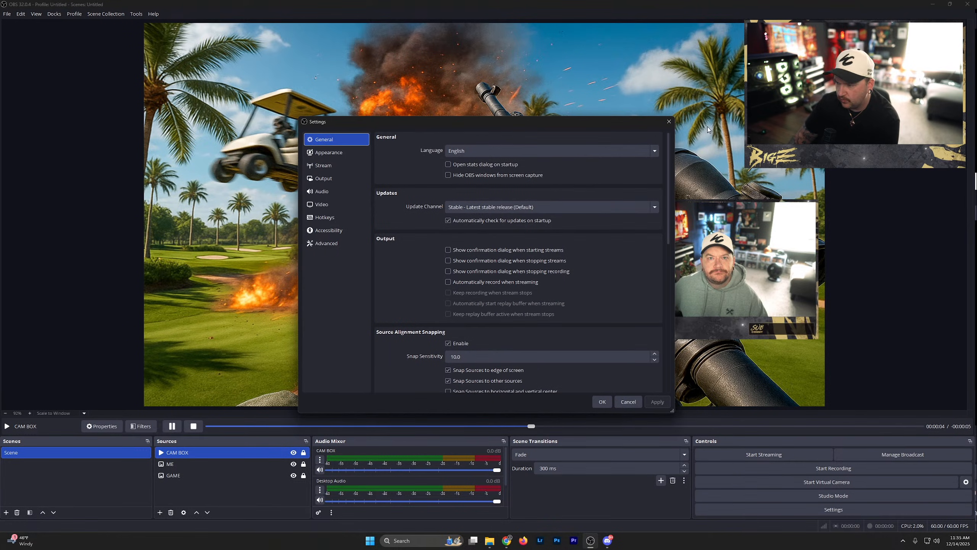
click(668, 123)
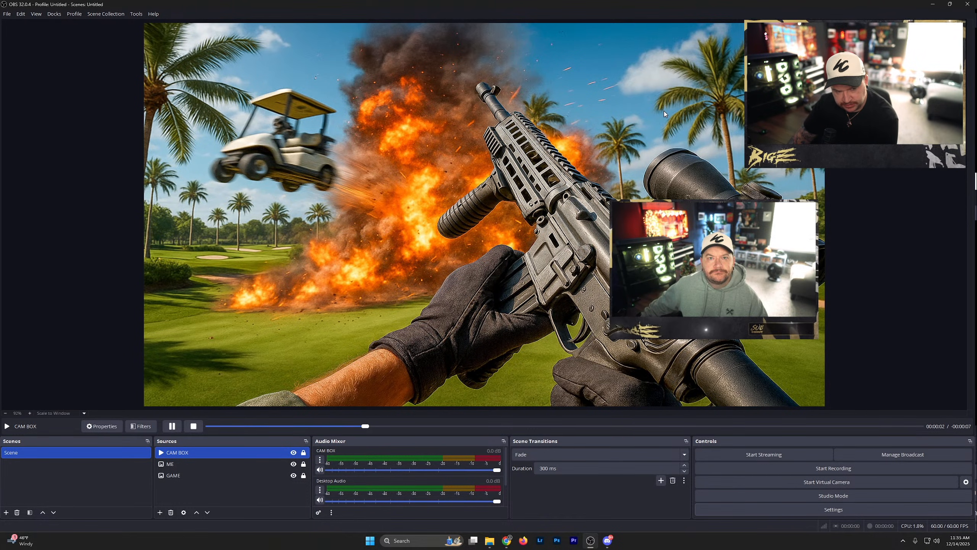
click(730, 510)
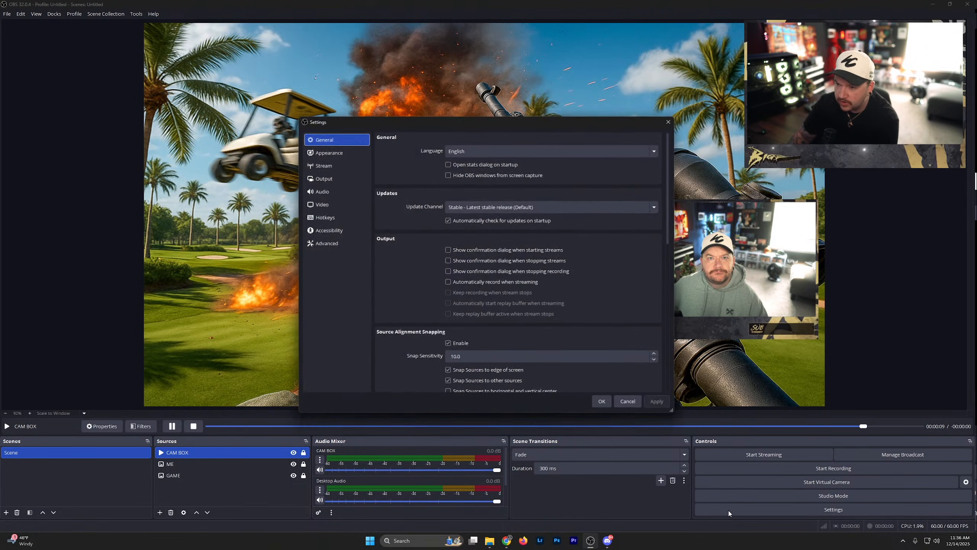
click(325, 179)
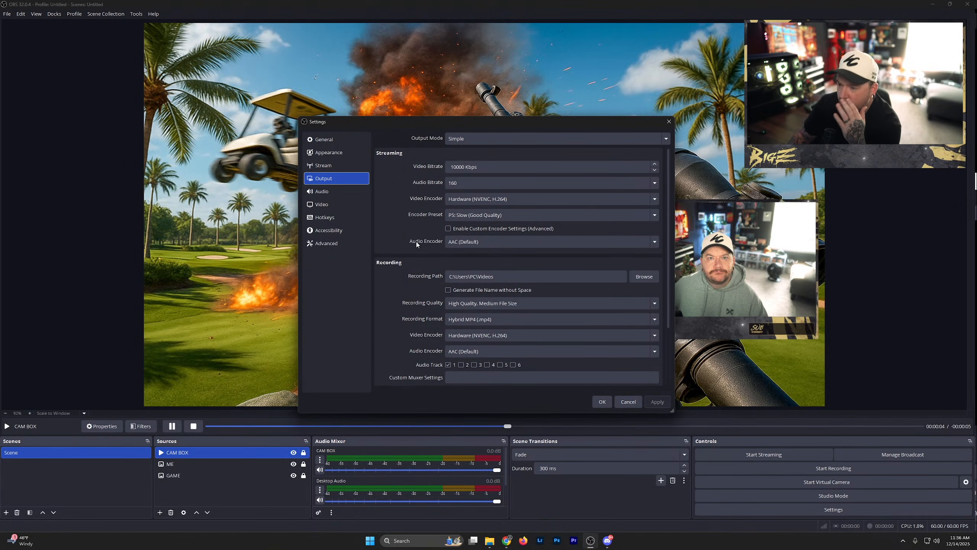
click(474, 139)
click(477, 162)
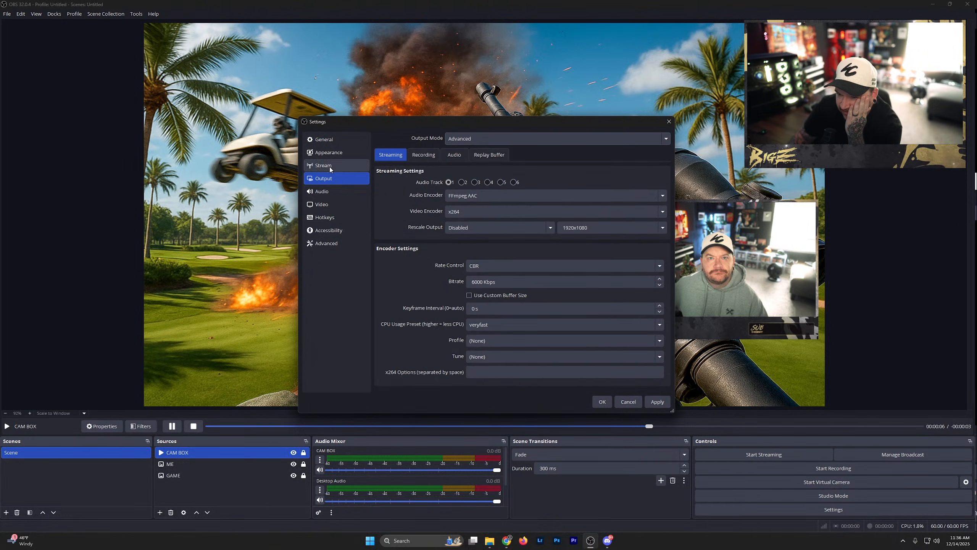
Examine the advanced output settings for streaming, recording, audio and replay buffer, including the recording types and available streaming video encoders
click(420, 154)
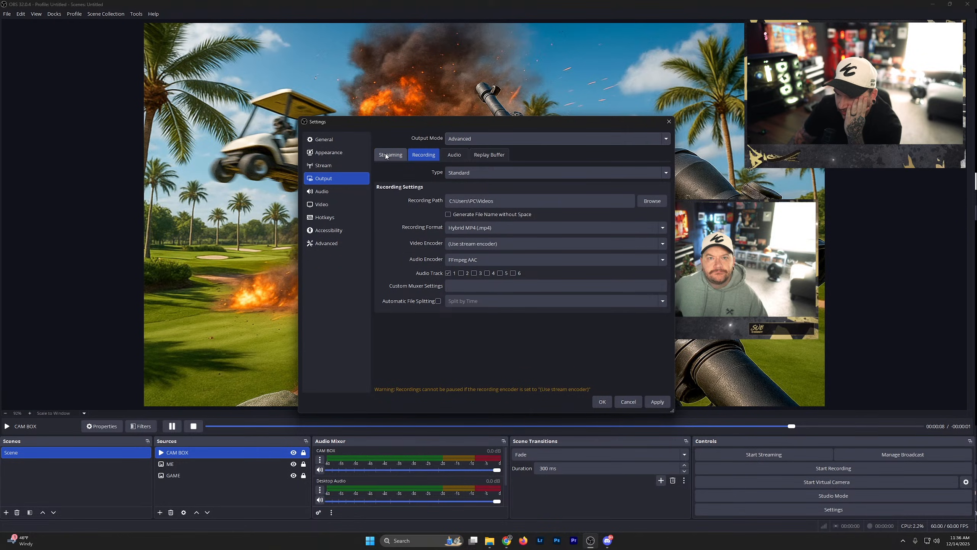
click(385, 155)
click(424, 154)
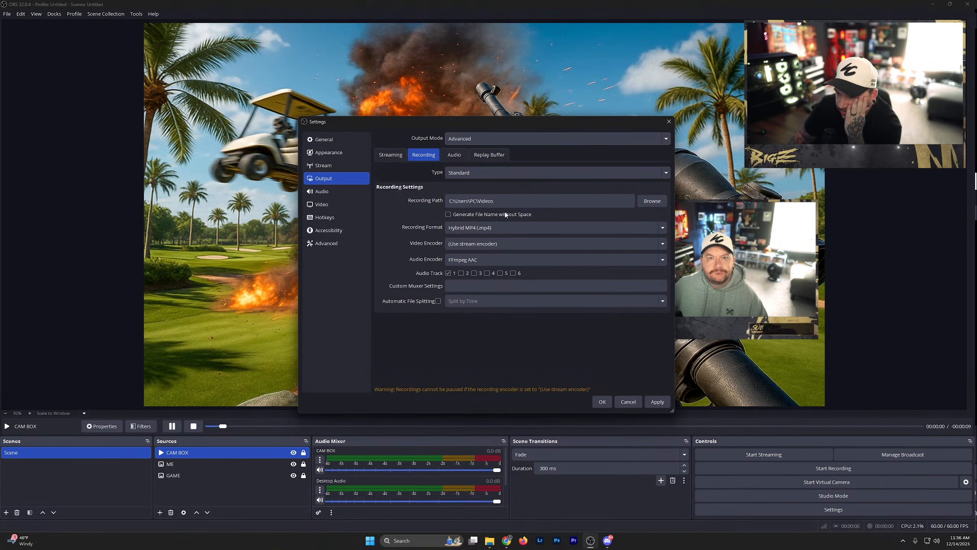
click(487, 172)
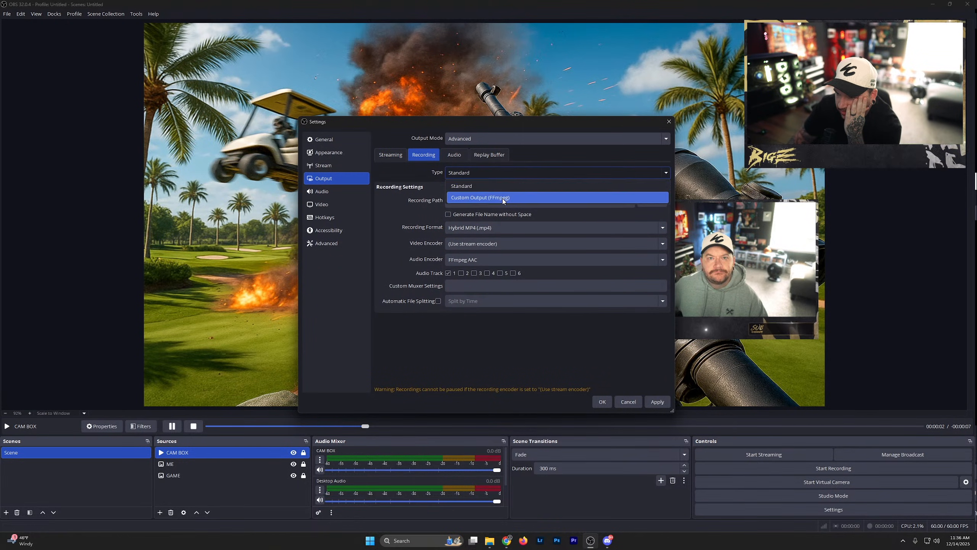
click(502, 198)
click(454, 155)
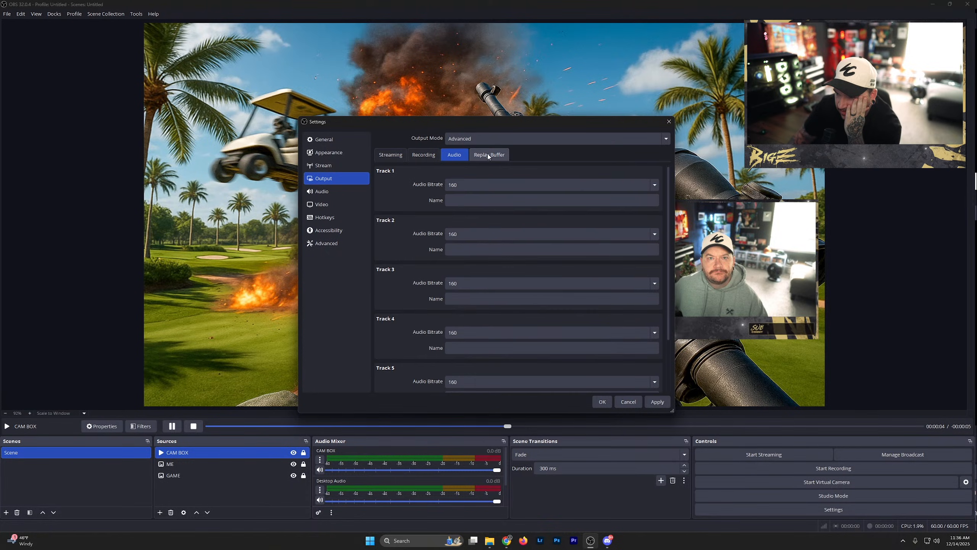
click(488, 155)
click(386, 155)
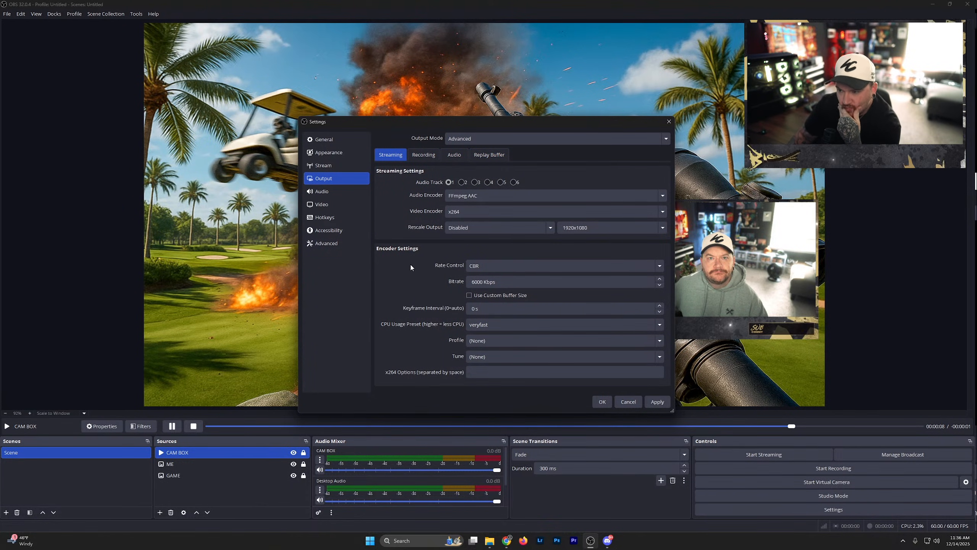
click(663, 213)
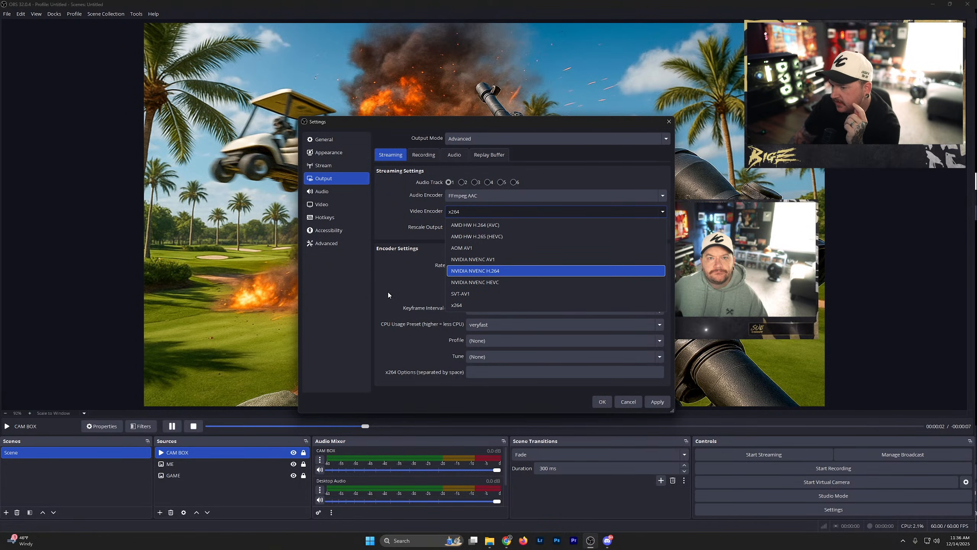
click(400, 288)
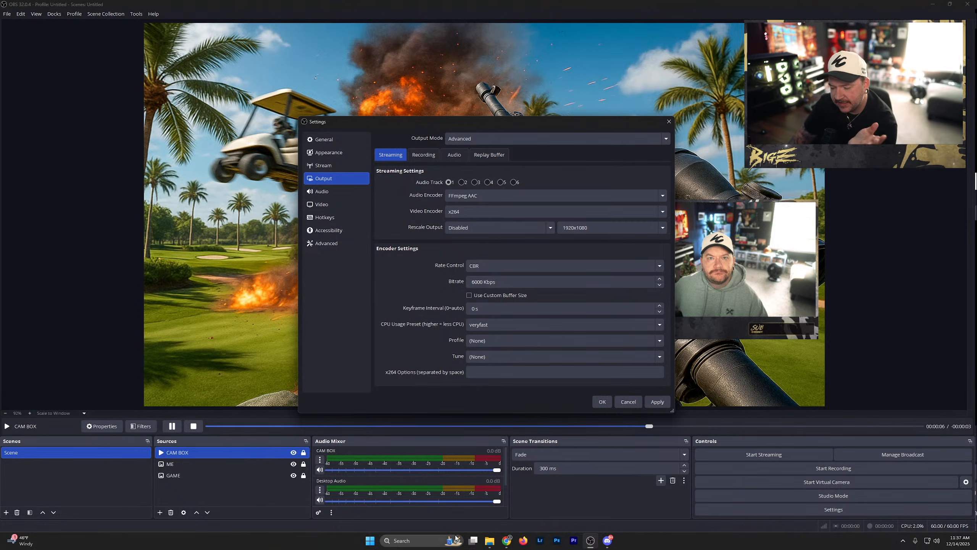
Switch to ChatGPT in the browser and start a prompt with "I am streaming to OBS using one PC"
click(508, 539)
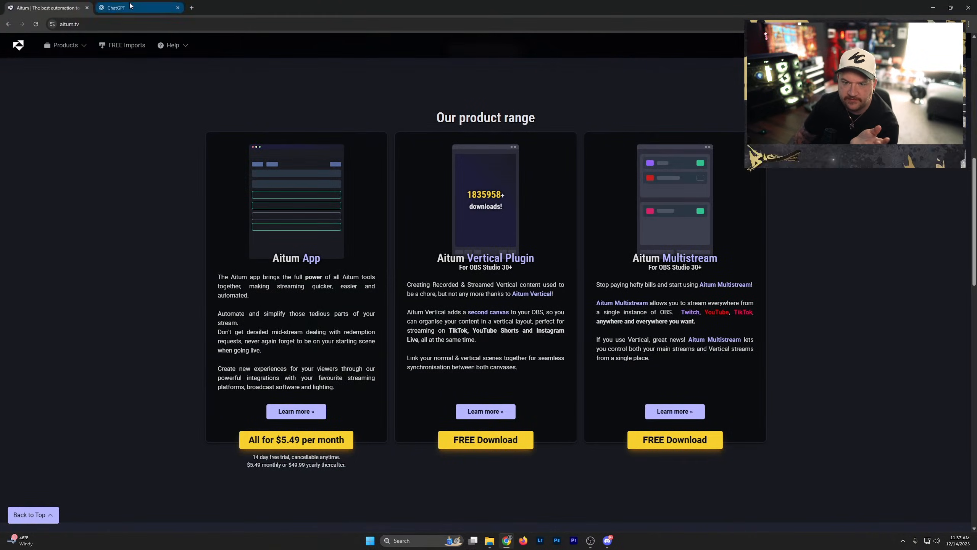
key(ctrl+Tab)
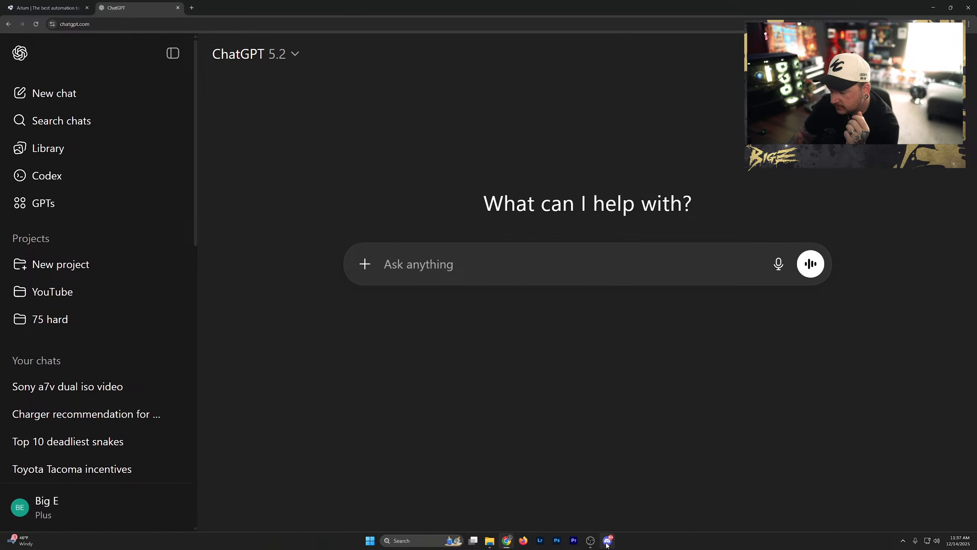
mouse_move(587, 544)
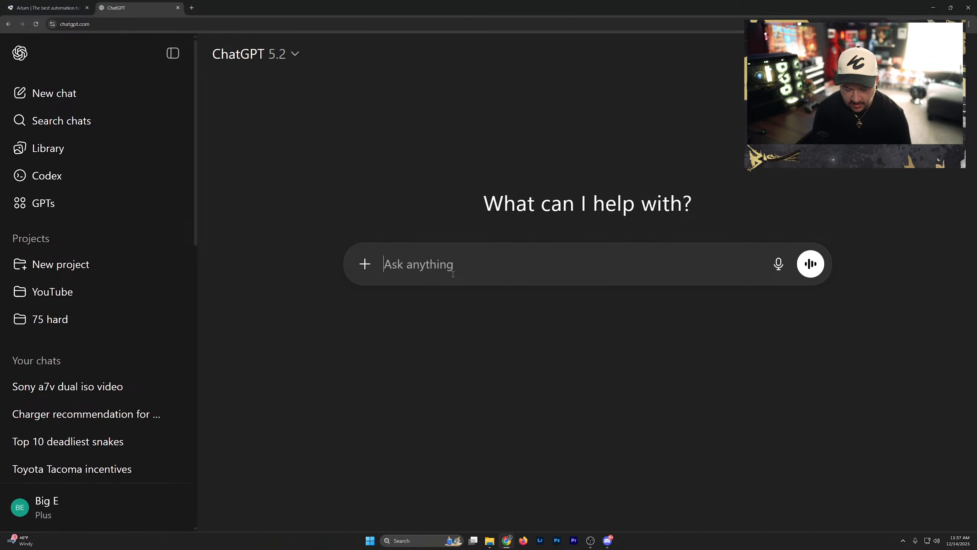
text(m)
key(BackSpace)
text(I am s)
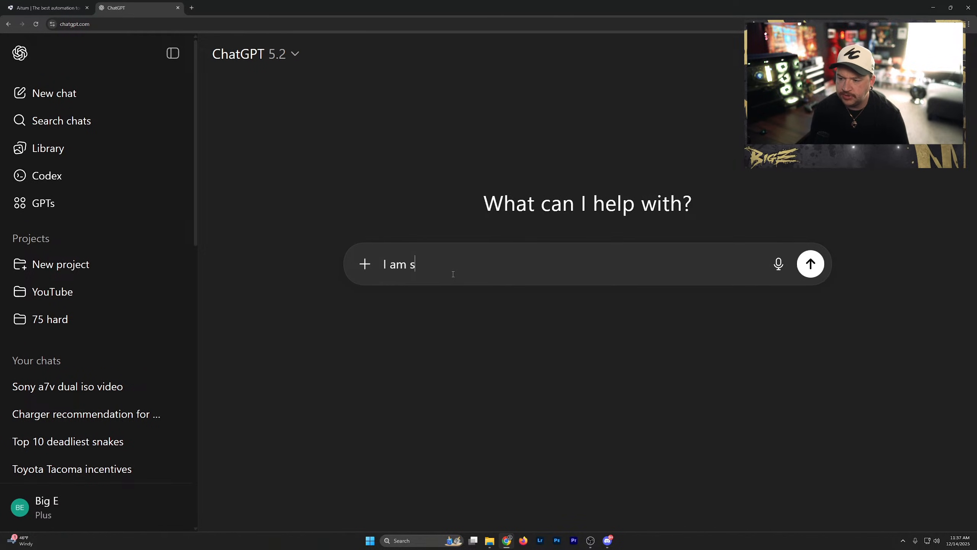
text(treaming to O)
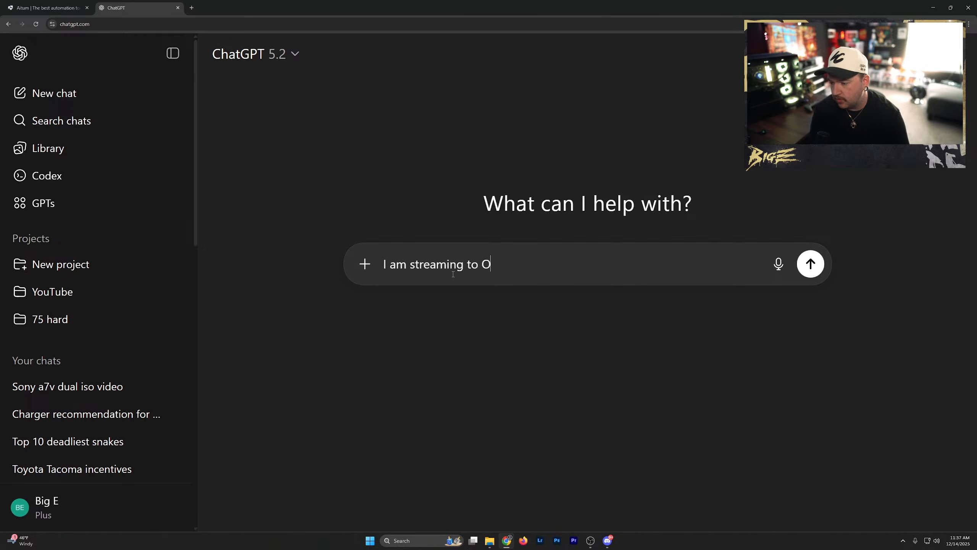
text(BS)
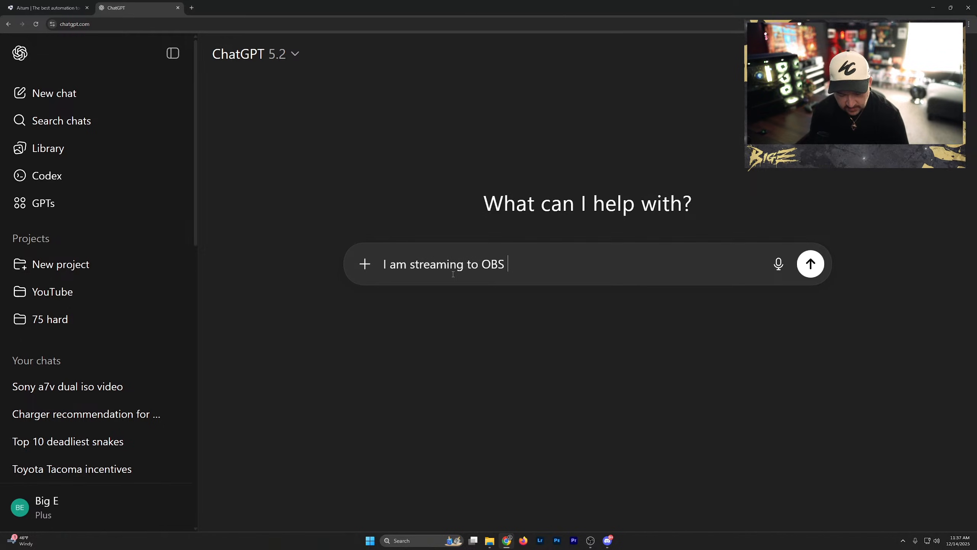
text( using)
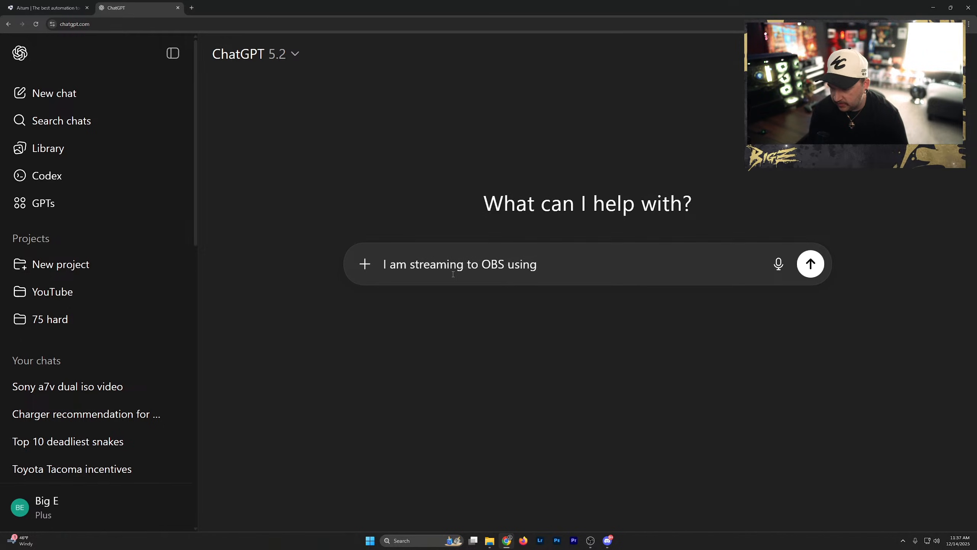
text( one PC)
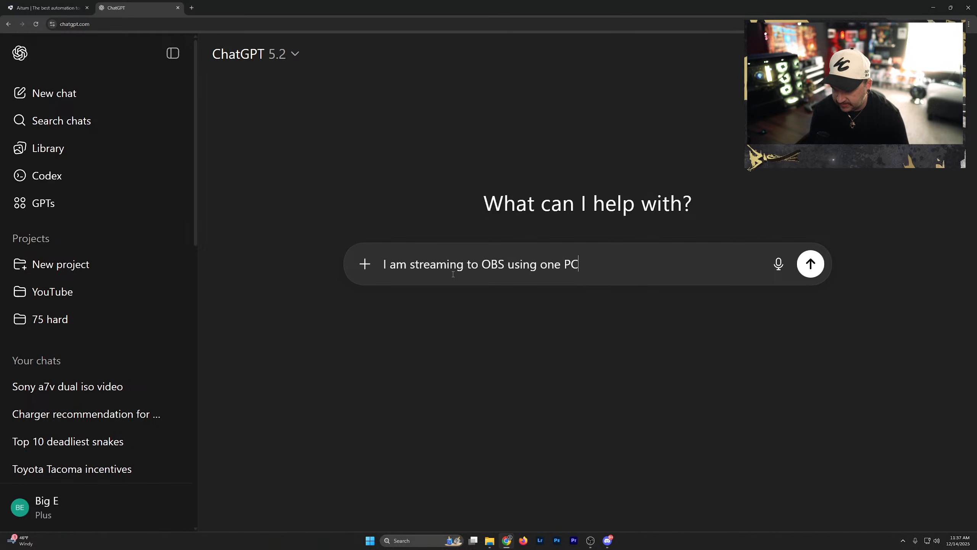
Add to the prompt ". So Gaming and Streaming from my main gaming PC. I have a GTX 5080 in it with AMD 9800x3d processor."
text(. So Gaming and )
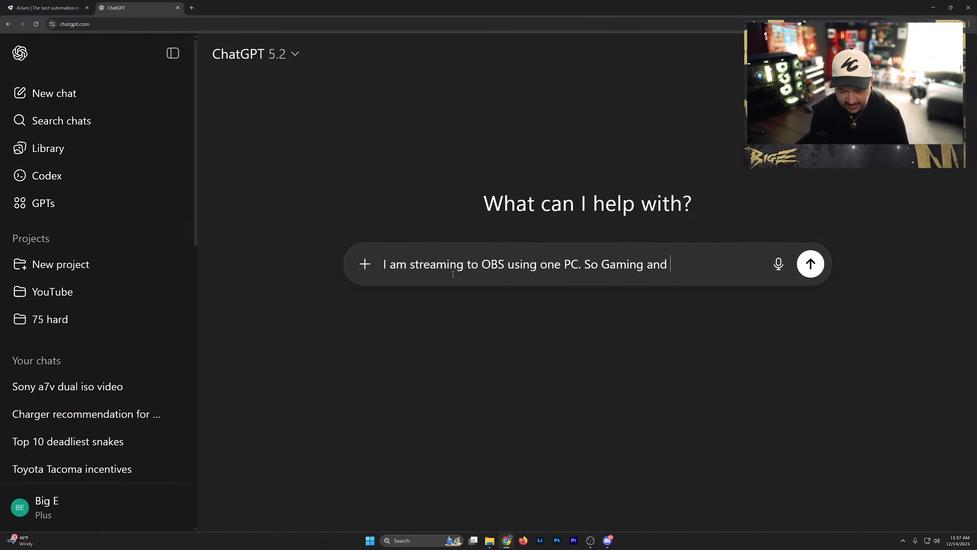
text(Streaming from )
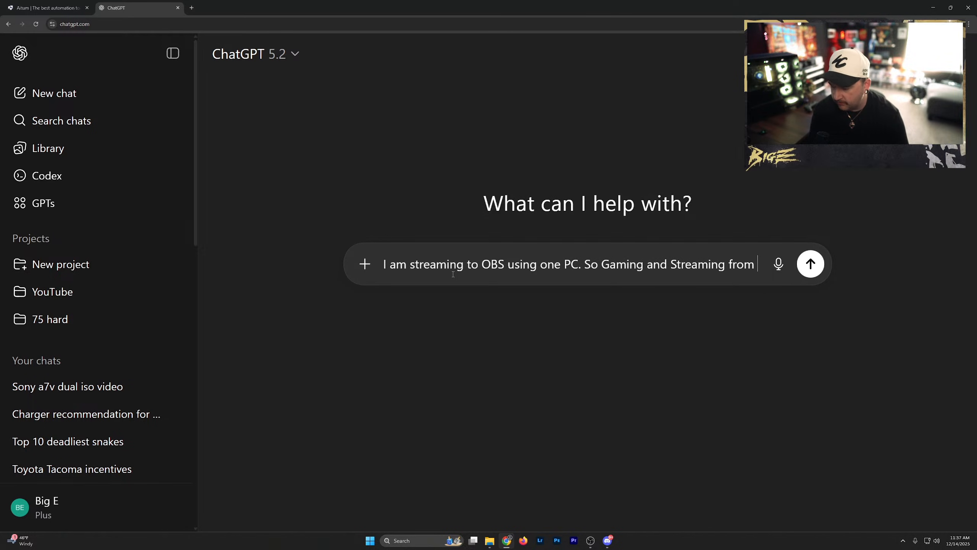
text(my main g)
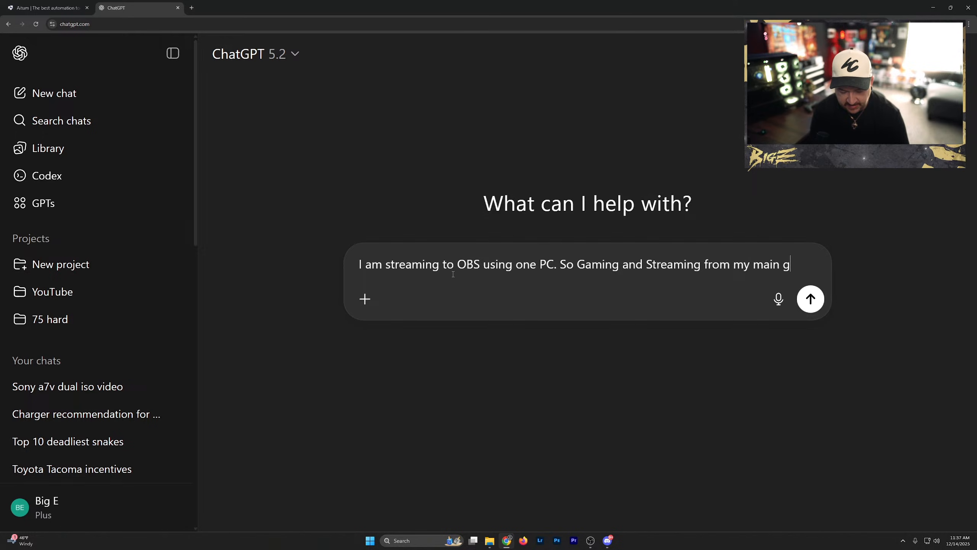
text(aming PC. I have a )
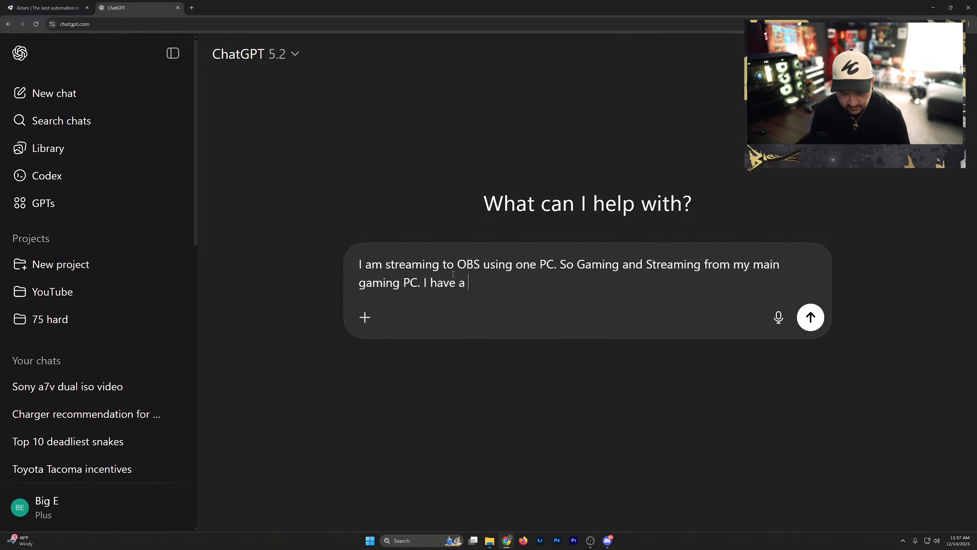
text(GTX 5080)
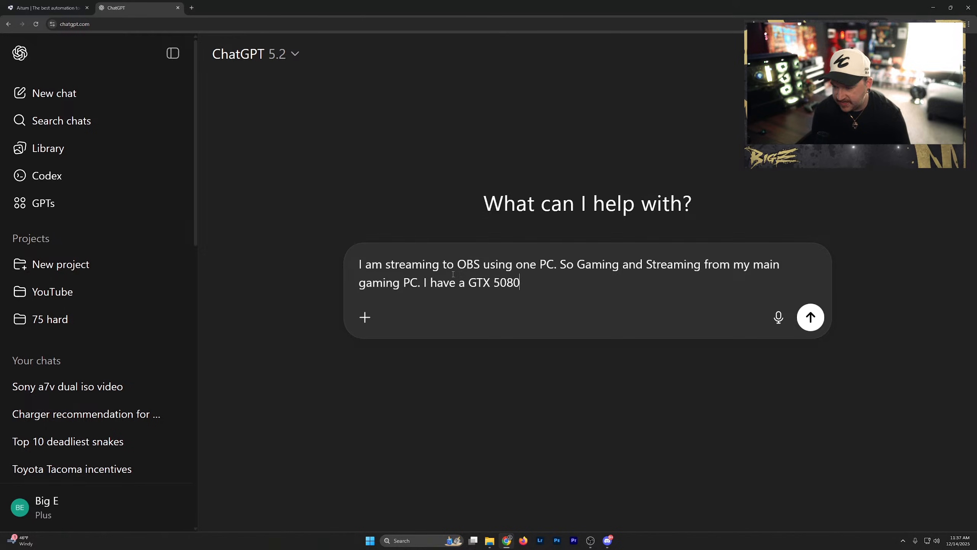
text( in )
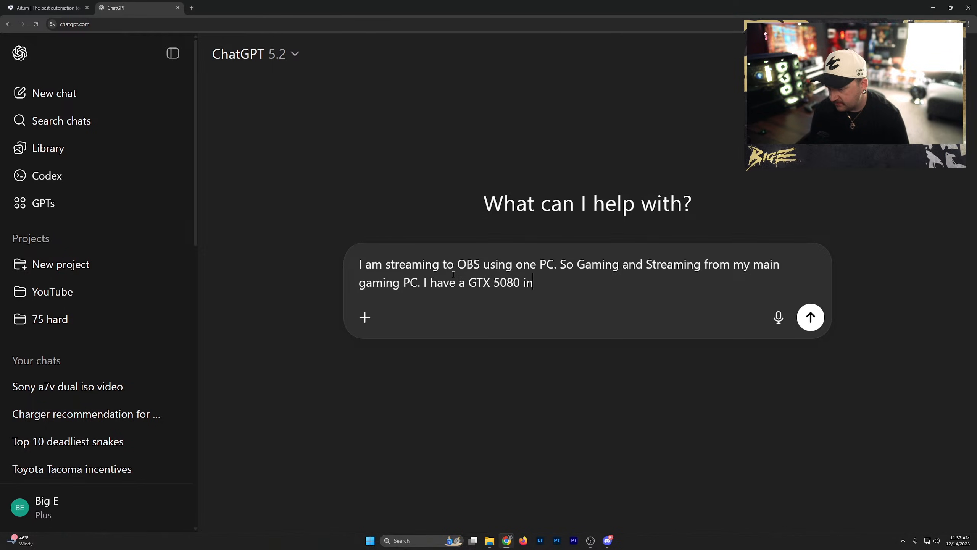
text(it with)
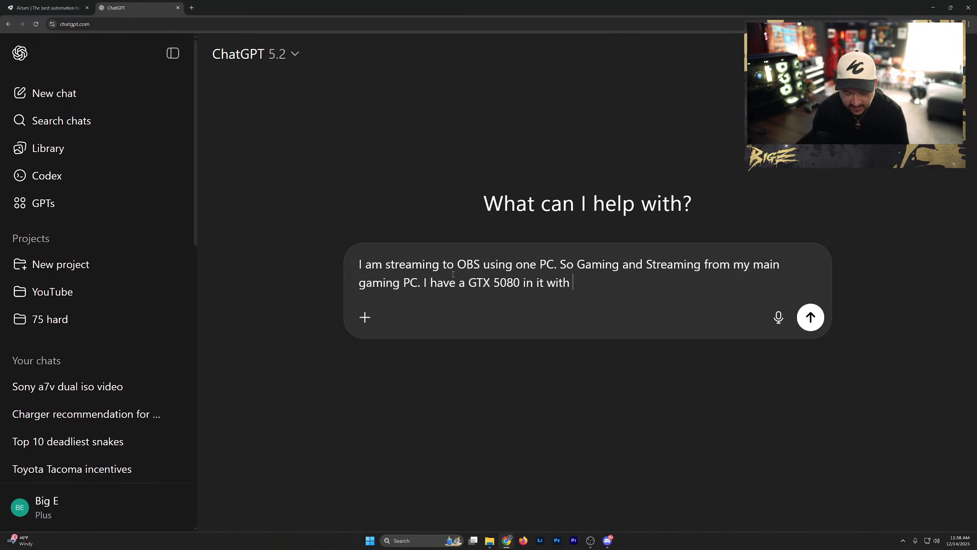
text(AMD 98)
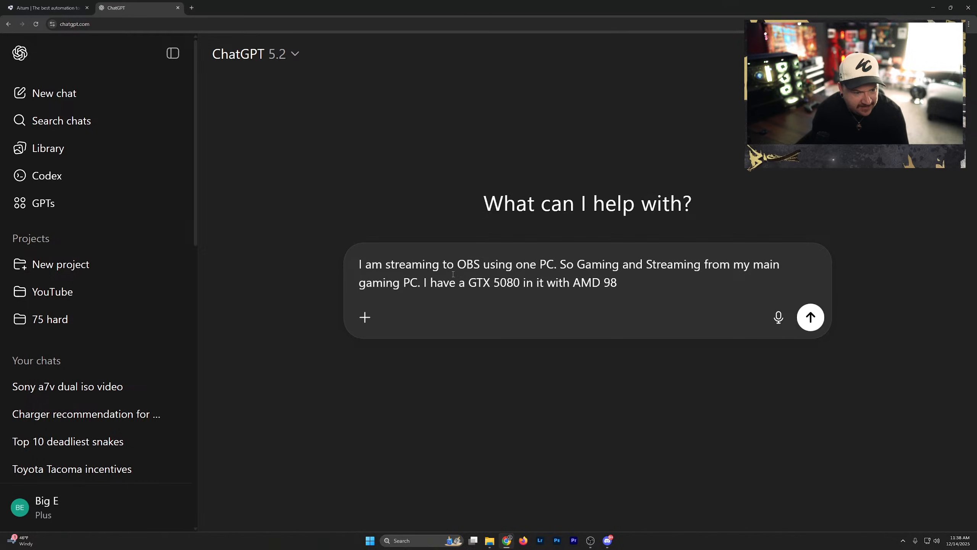
text(00x)
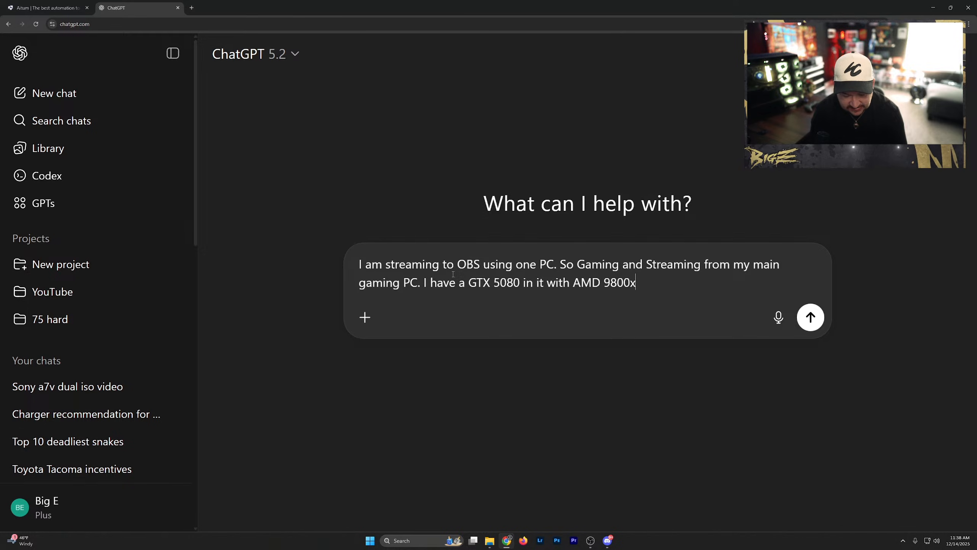
text(3d processor)
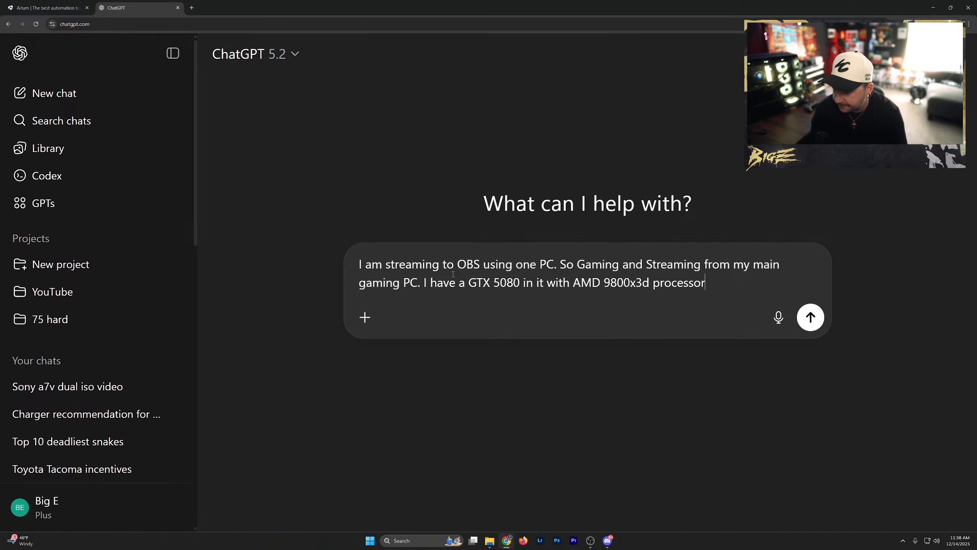
text(.)
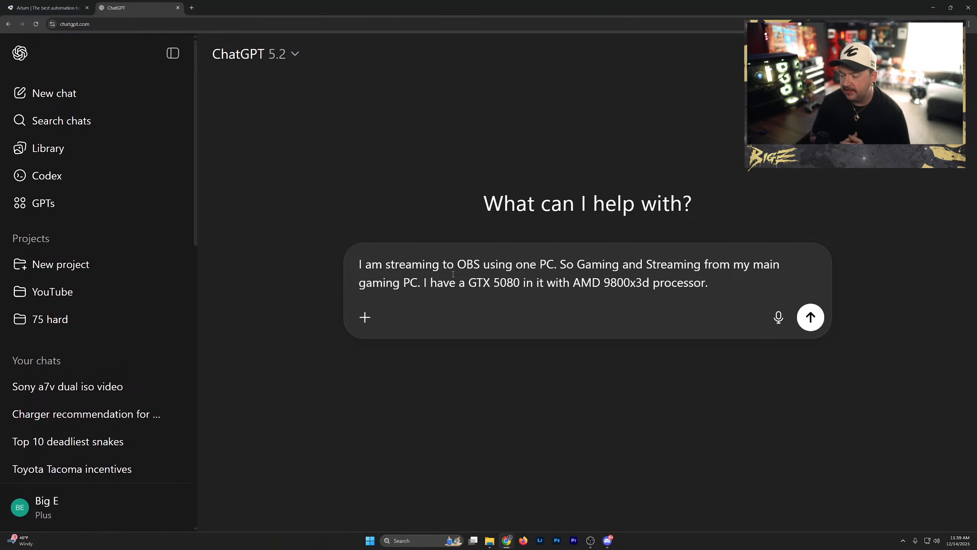
Add to the prompt "I want to stream to YouTube at 1080p and record from the same PC in OBS"
text(I want)
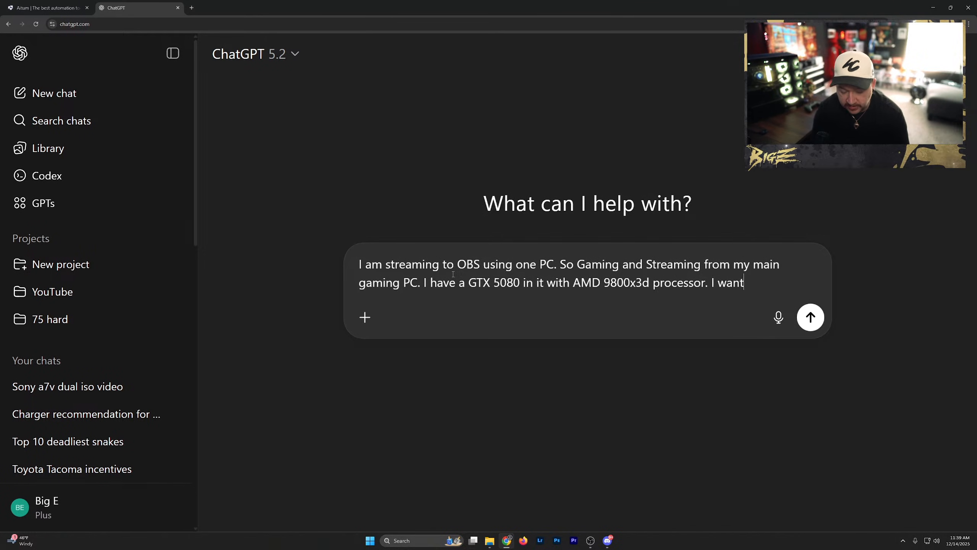
text( to stream to Yo)
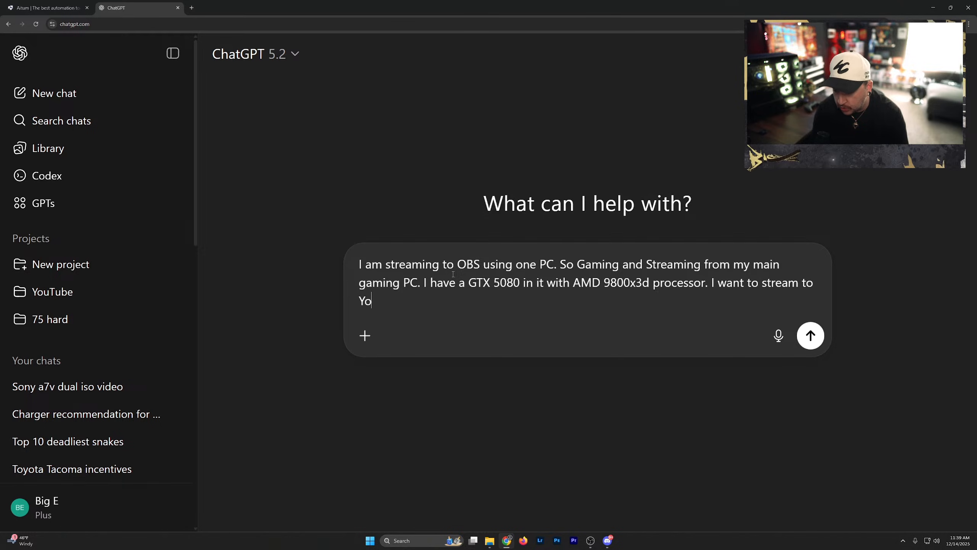
text(uTube a)
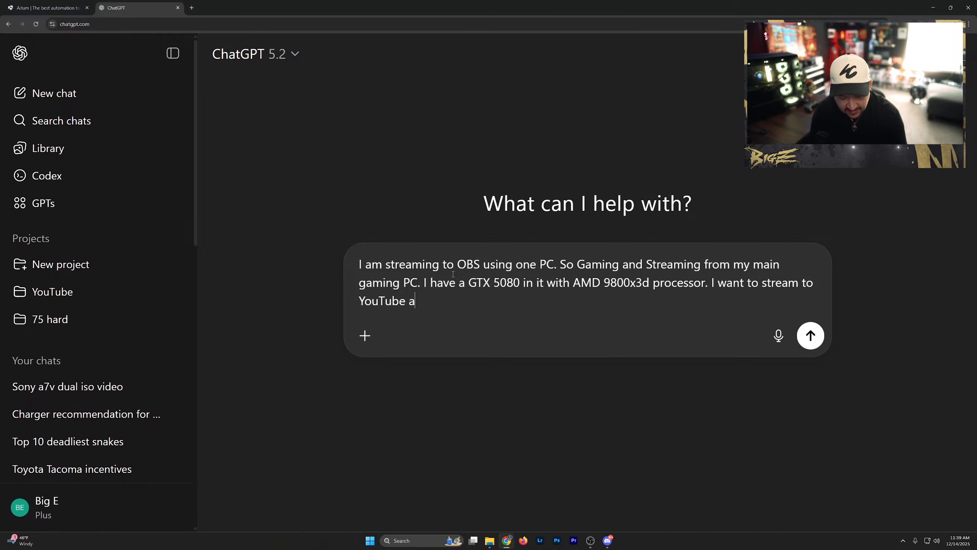
text(t 1080p)
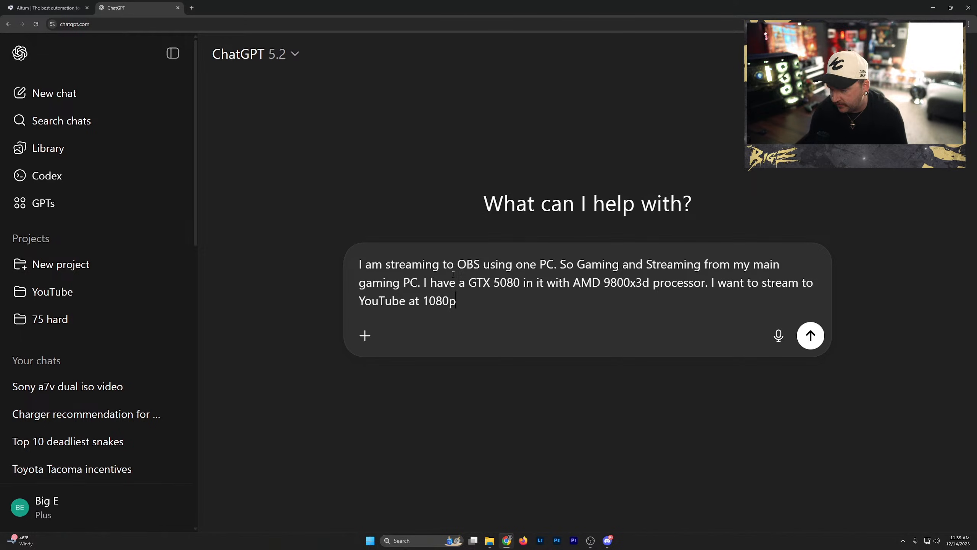
text( and record)
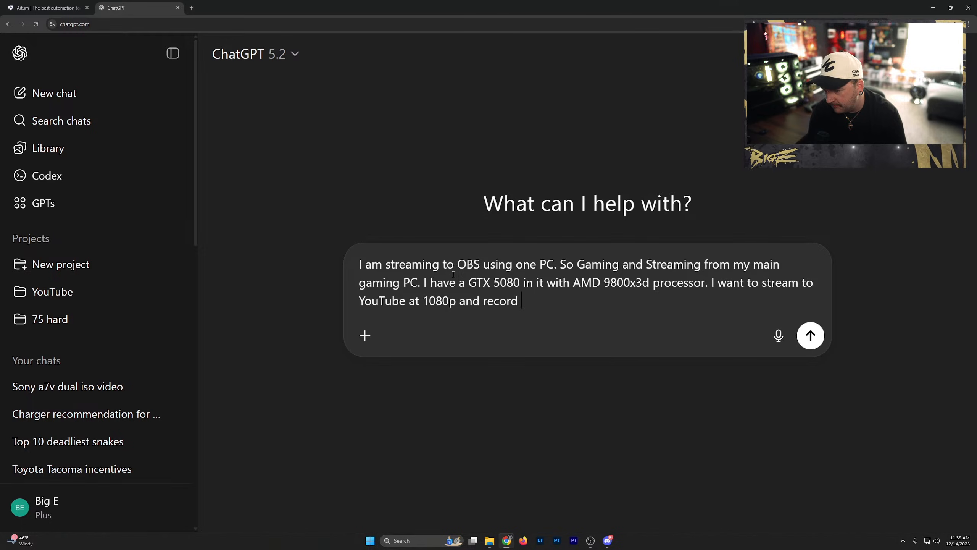
text( from the same)
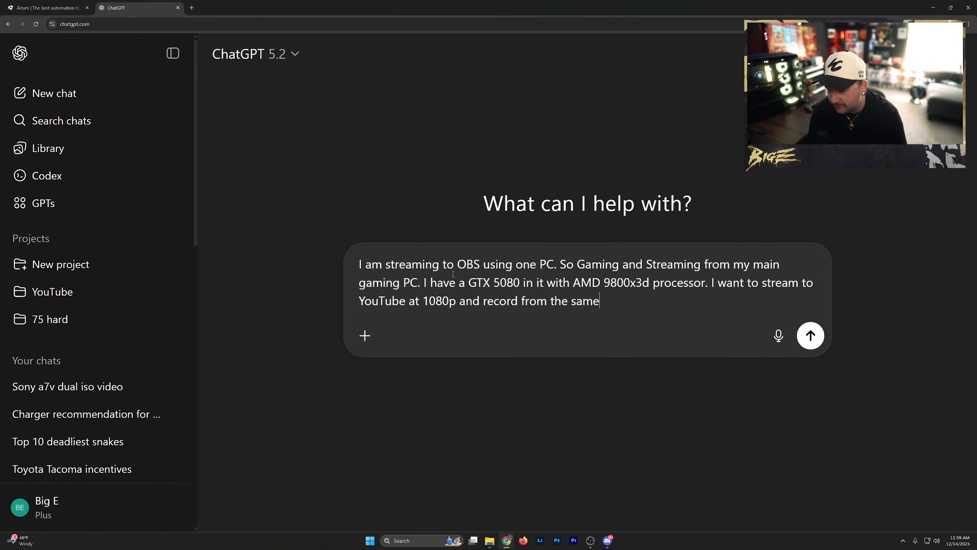
text( PC)
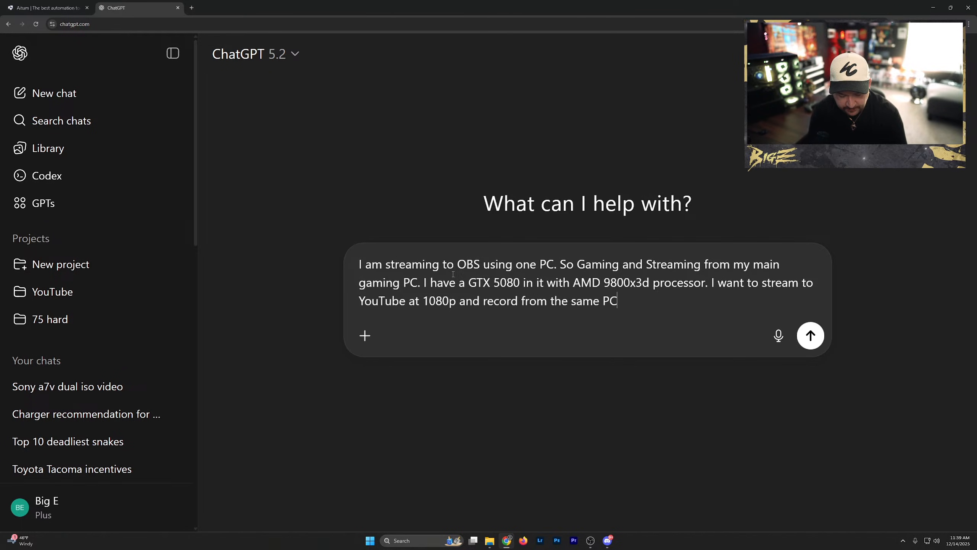
text( in OBS)
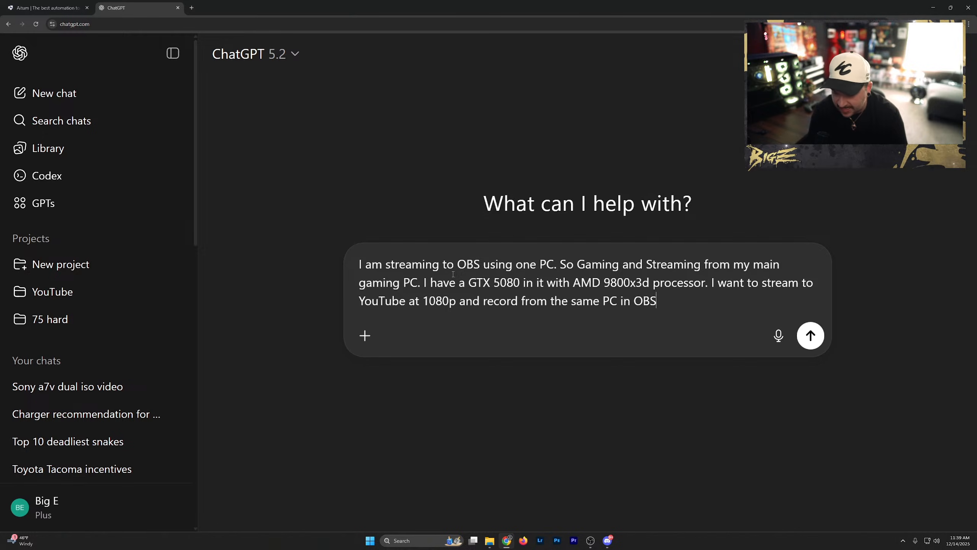
Continue the prompt with ". Using the dual encoding from my graphics card, for example"
text(. Using the)
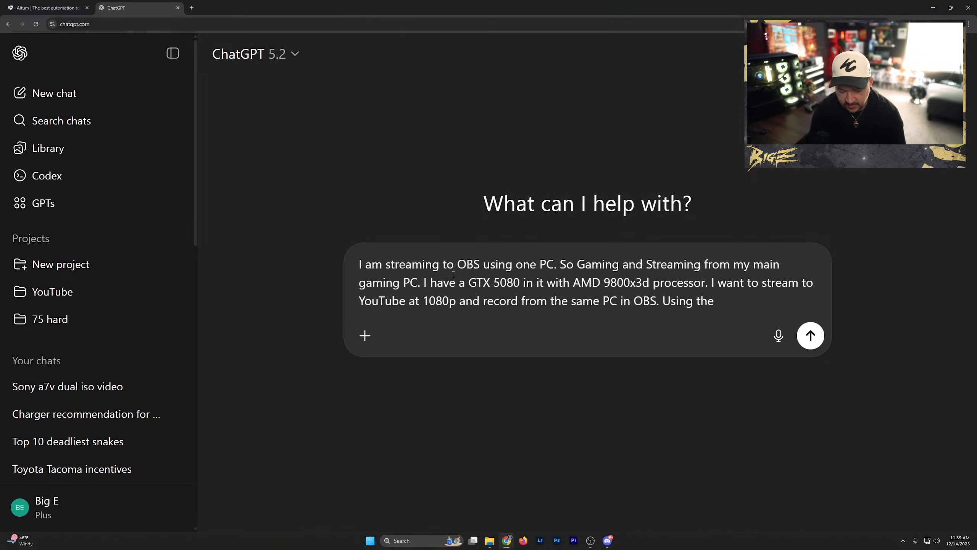
text(dual )
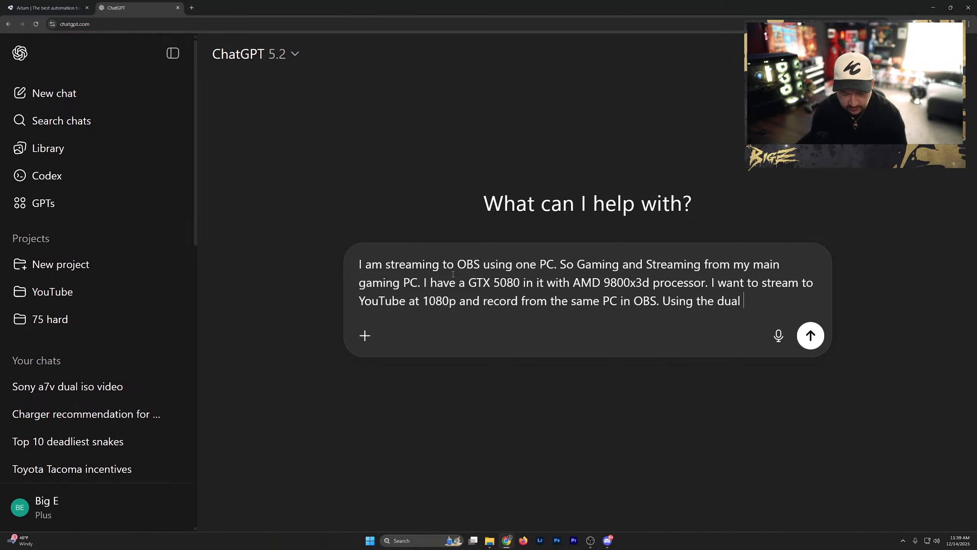
text(enncoding from m)
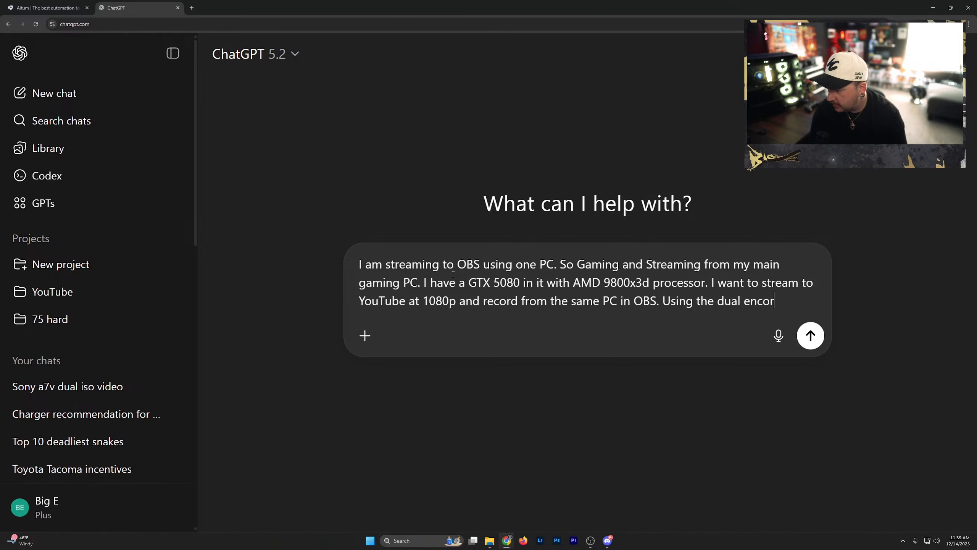
text(y )
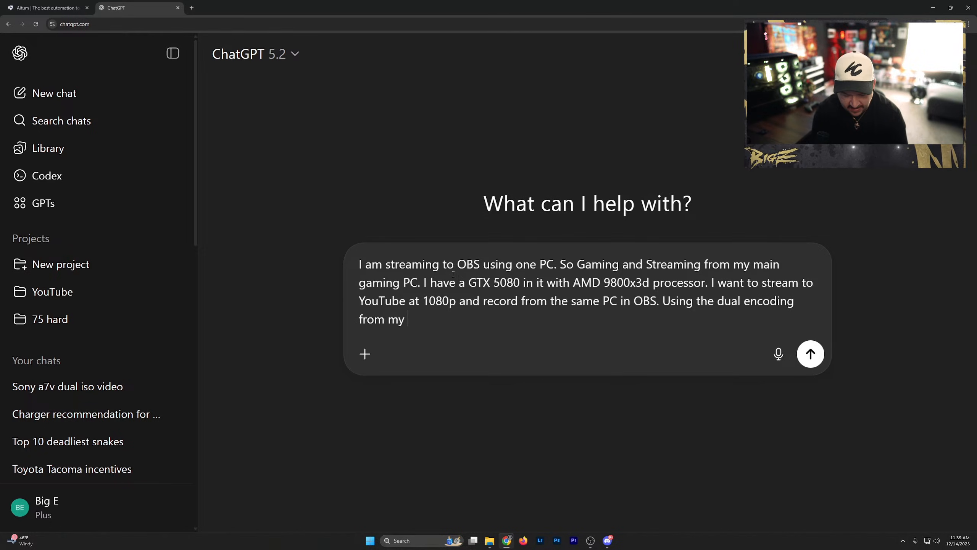
text(graphics card)
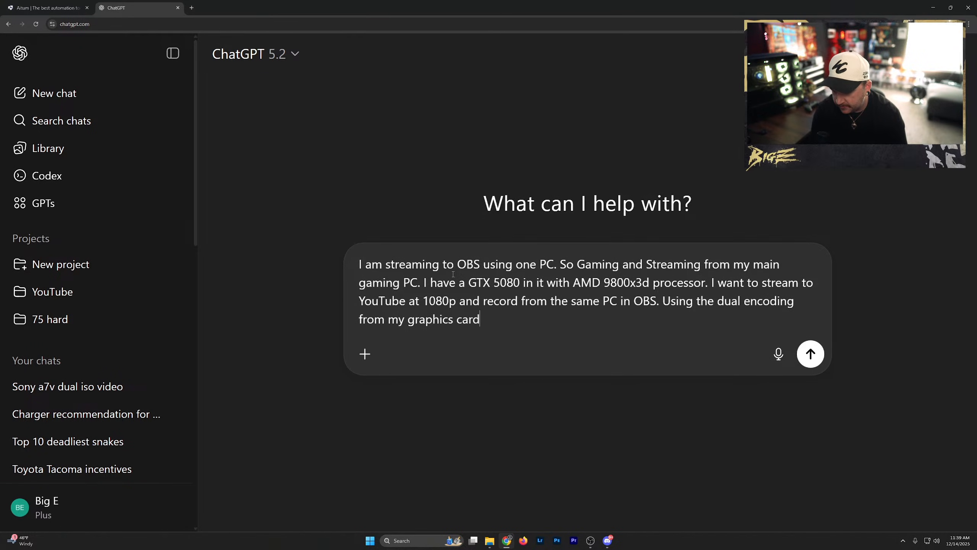
text(, for example)
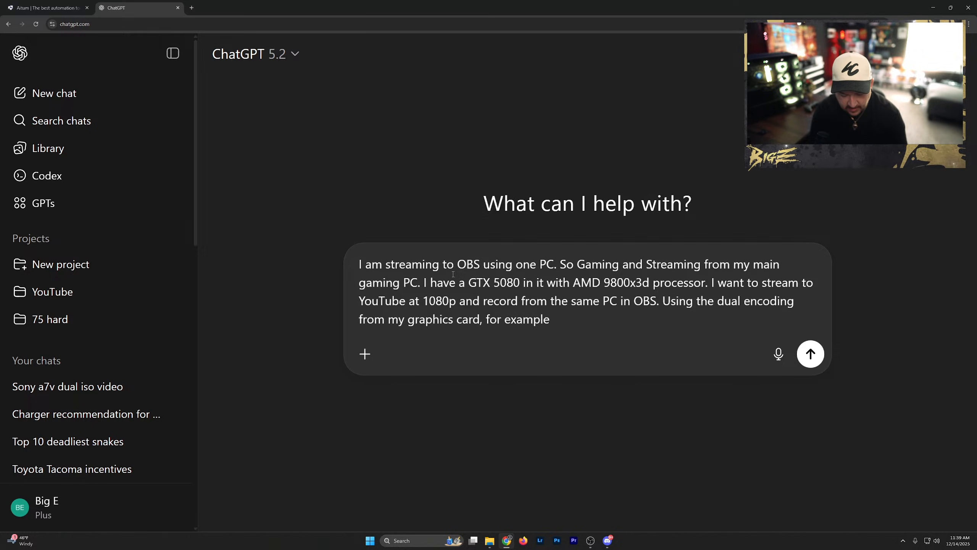
Switch to OBS and set the streaming video encoder to NVIDIA NVENC H.264
click(590, 541)
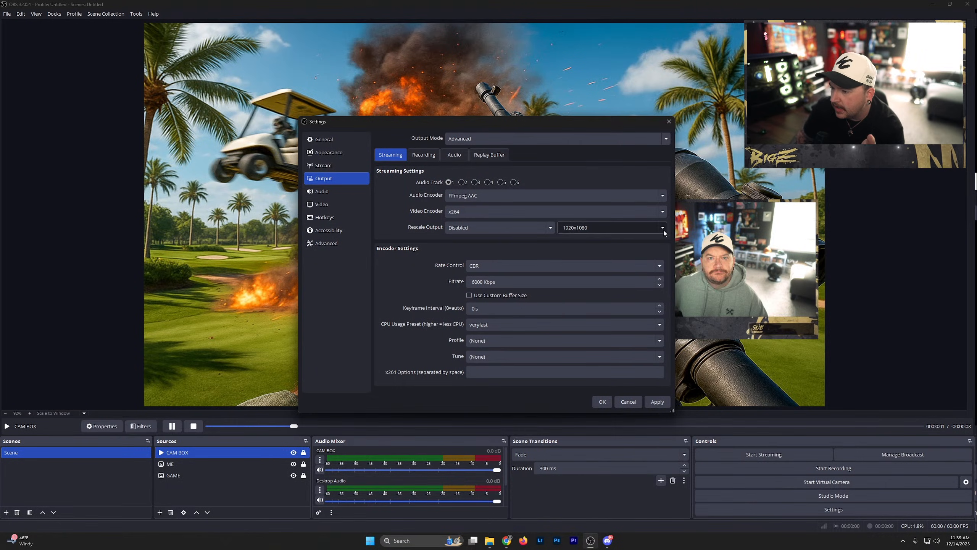
click(662, 211)
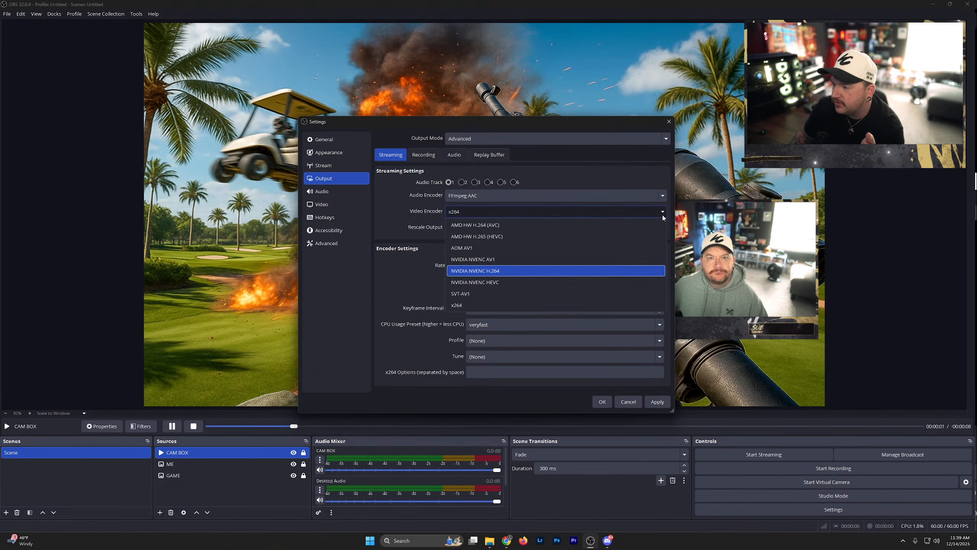
click(516, 271)
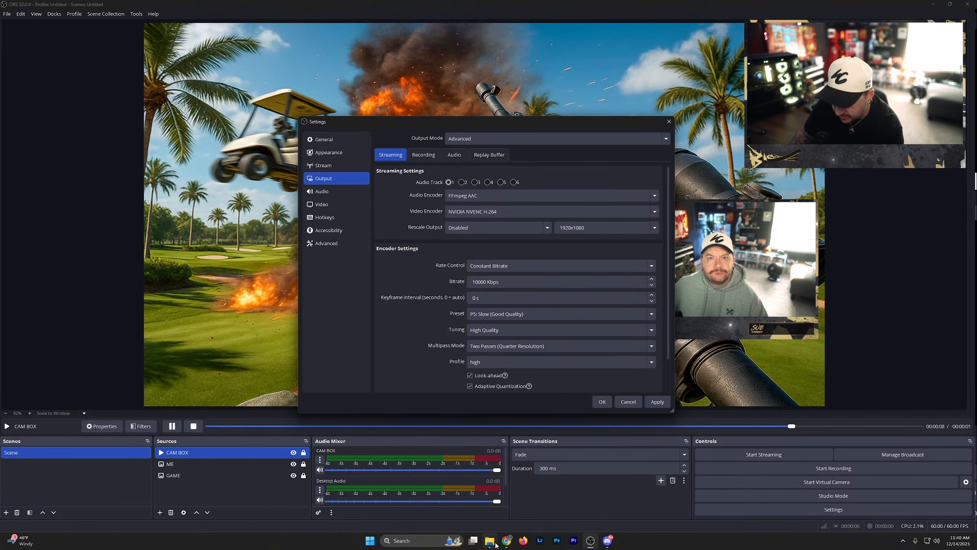
Set the recording type to Standard and the recording video encoder to NVIDIA NVENC HEVC
click(420, 155)
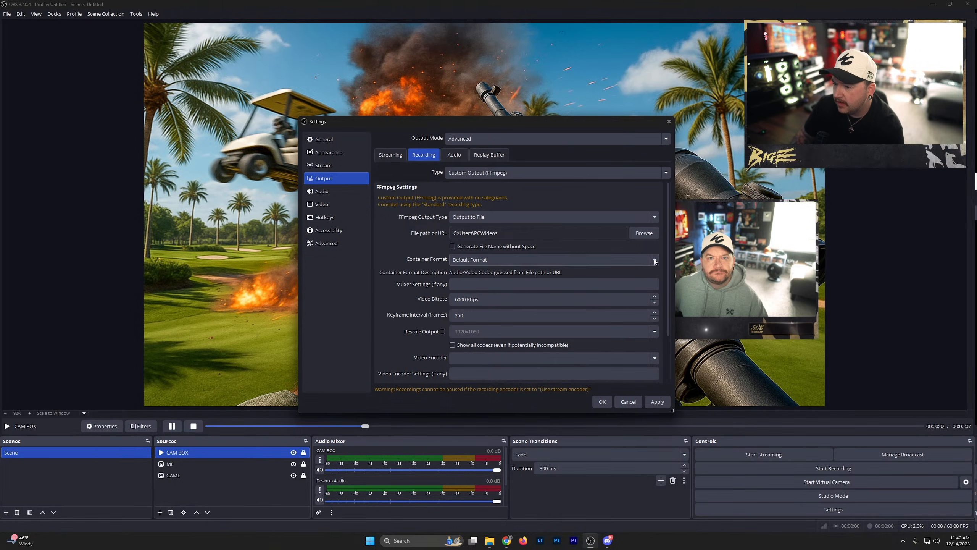
scroll(640, 301, down, 3)
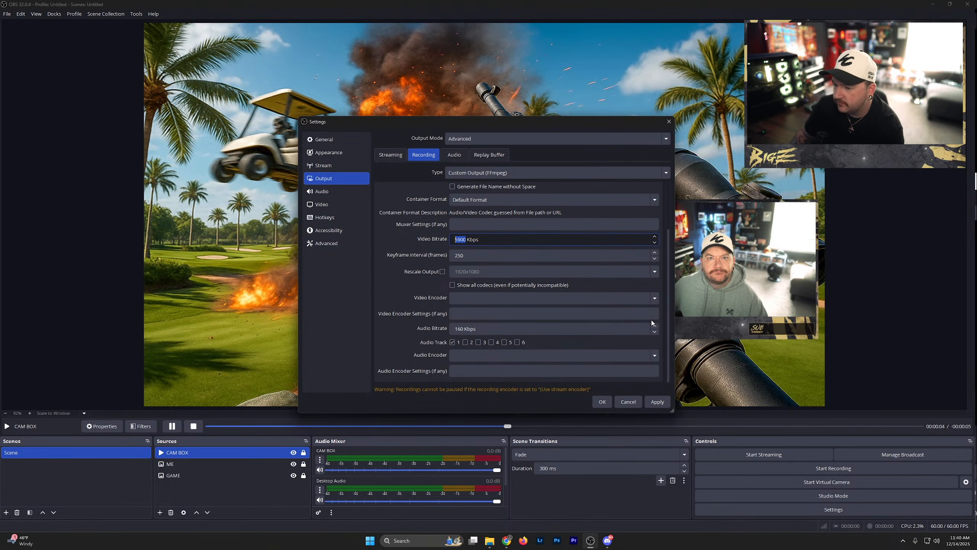
scroll(651, 326, down, 1)
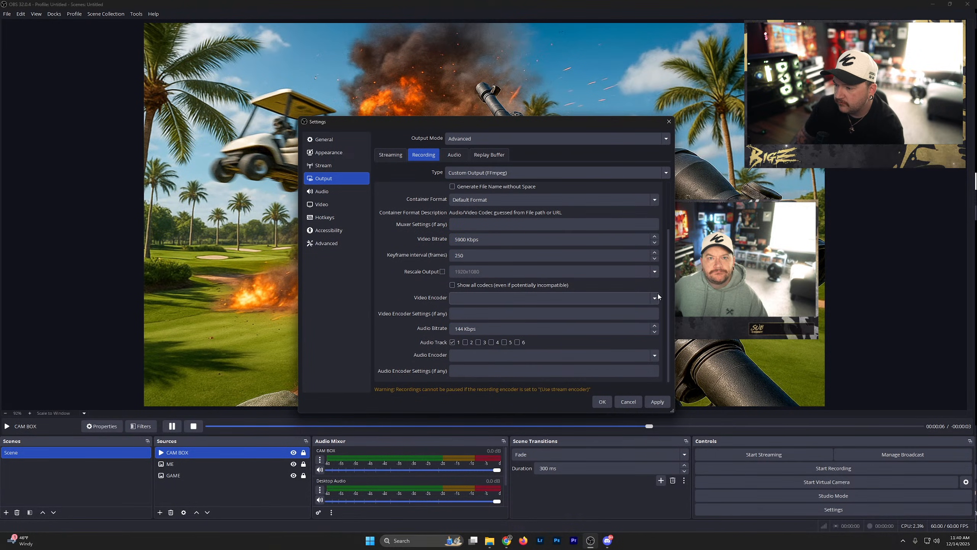
scroll(399, 318, up, 2)
scroll(399, 318, up, 2)
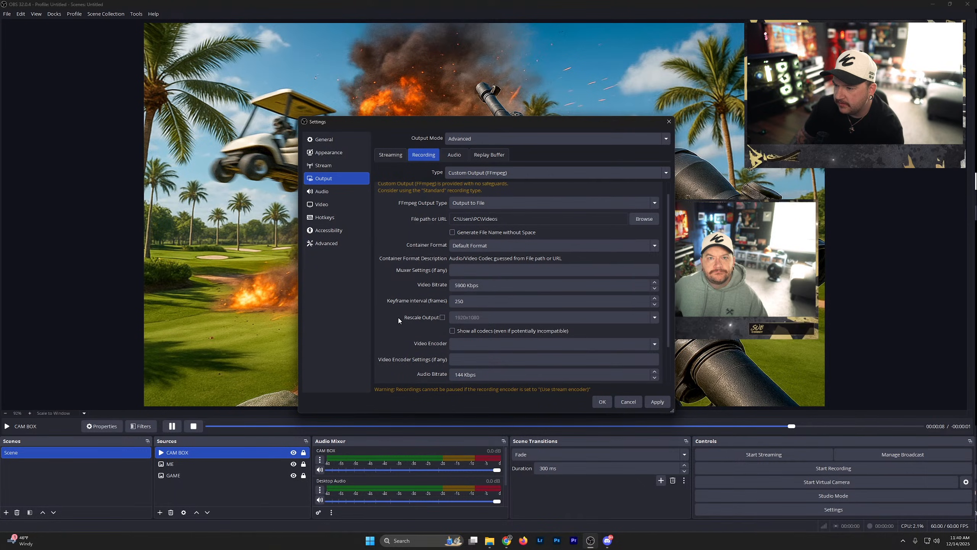
click(587, 173)
click(527, 185)
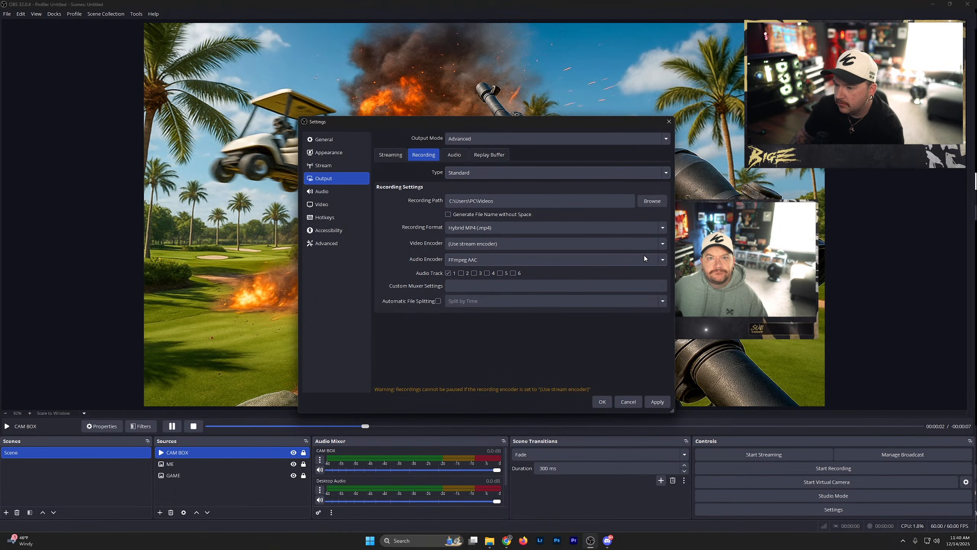
click(629, 245)
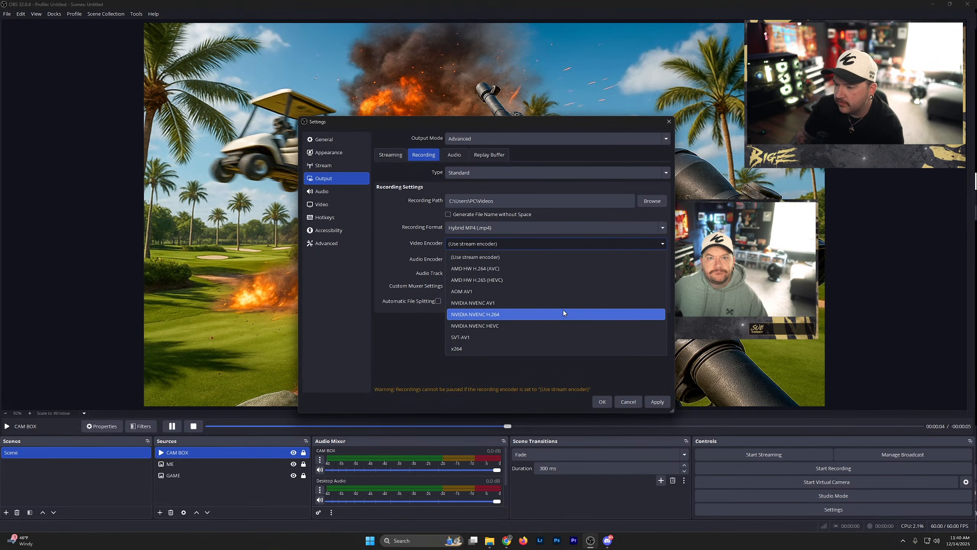
click(519, 329)
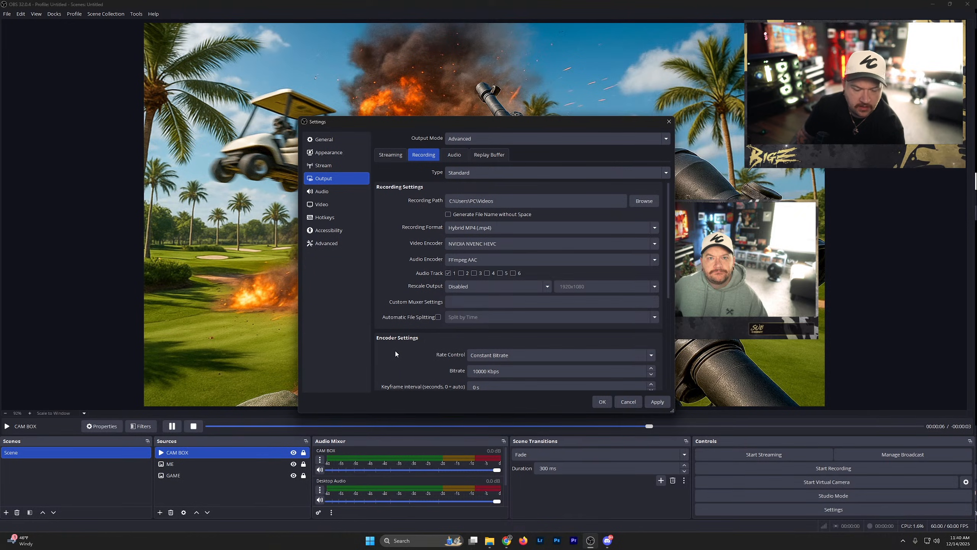
Return to ChatGPT and add "I want to use NVENC 2.64 for streaming and" to the prompt, checking the encoder names in OBS
click(507, 540)
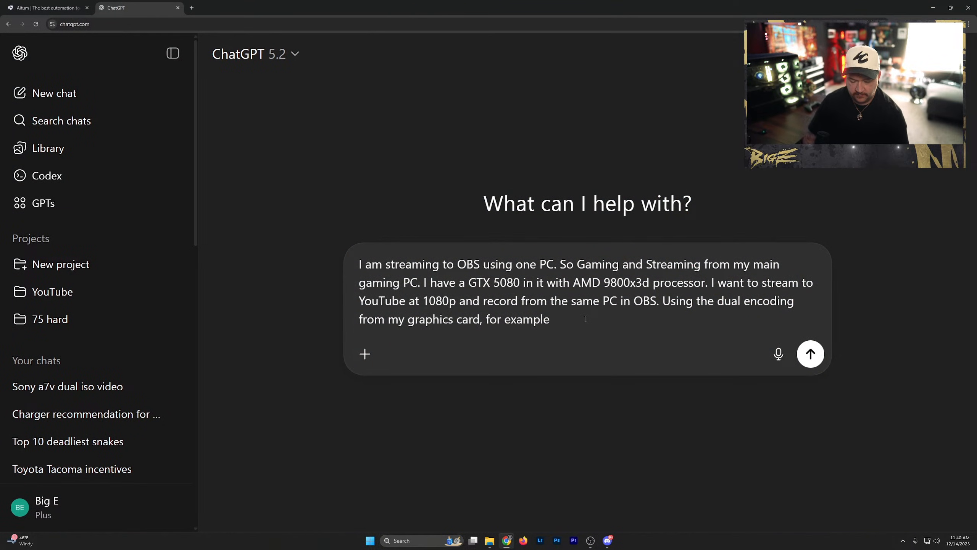
text(I want to)
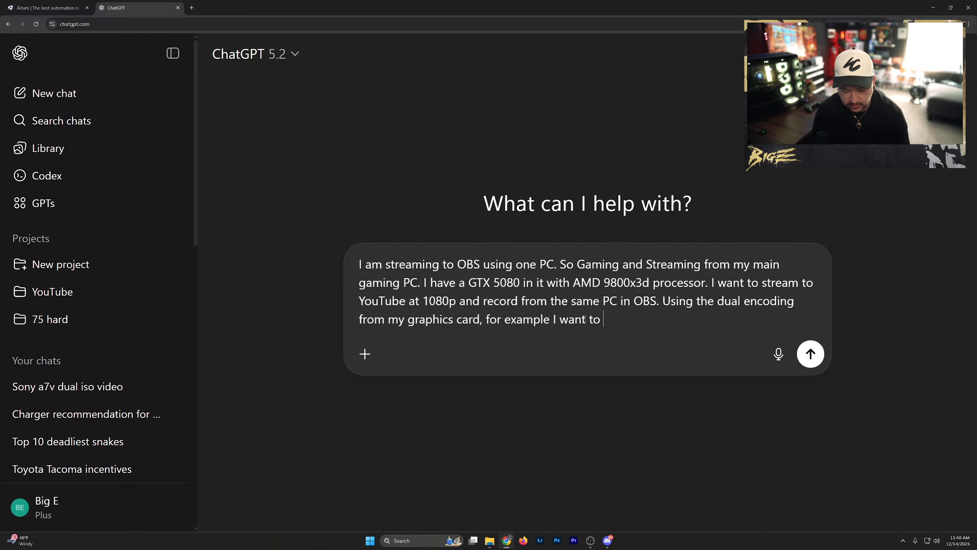
text( use)
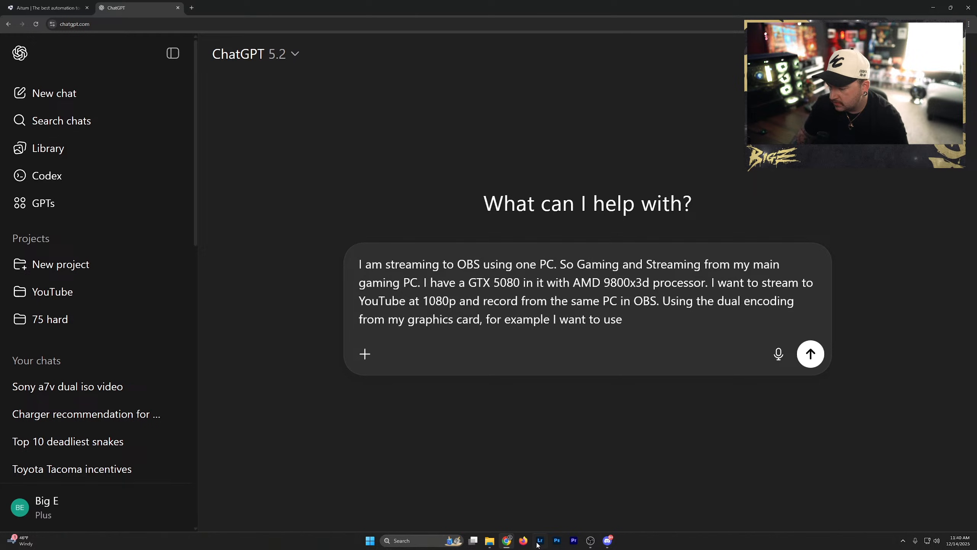
click(591, 540)
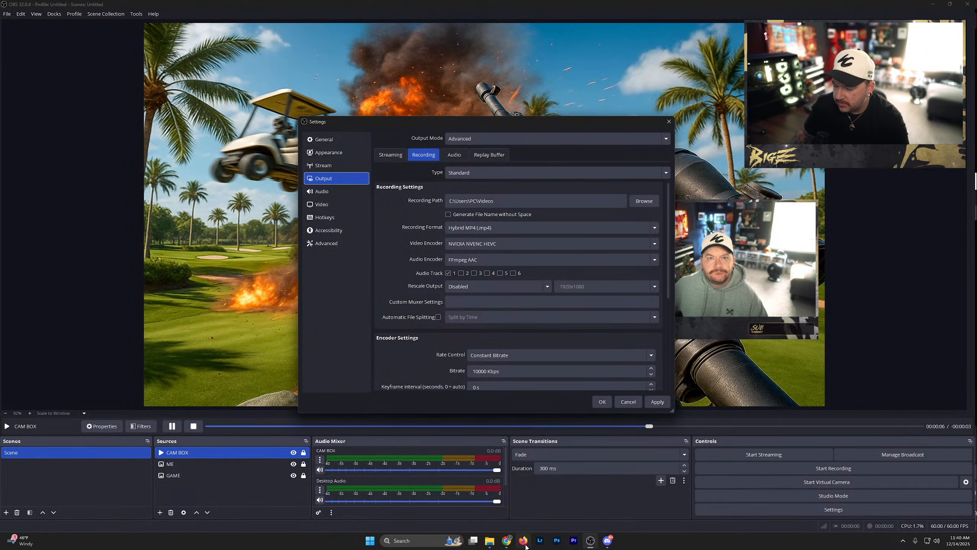
click(507, 540)
text(N)
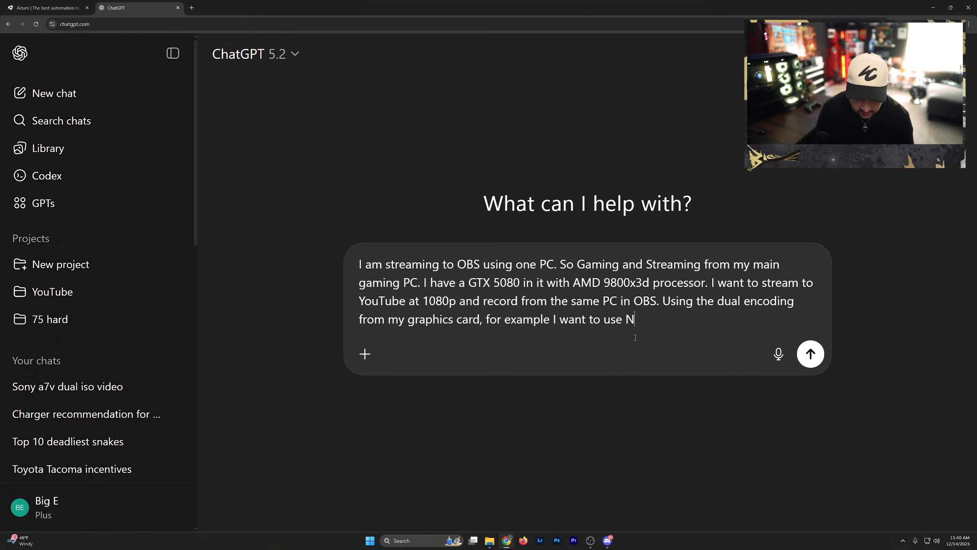
text(VENC 2.)
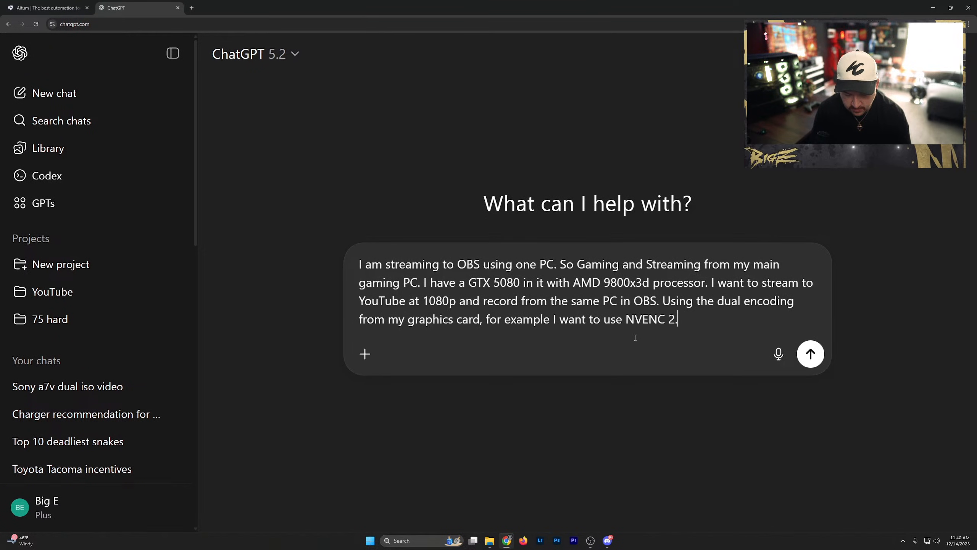
text(64 for strea)
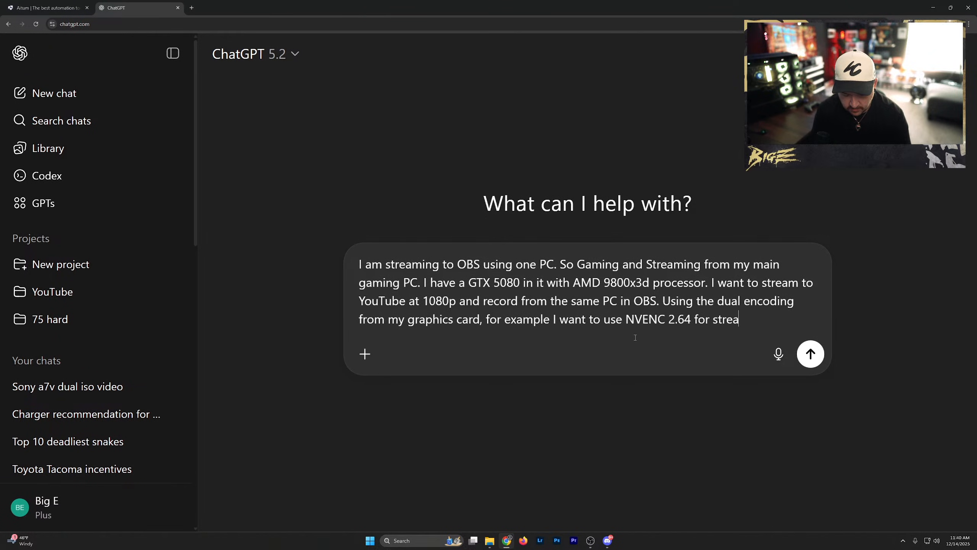
text(ming and )
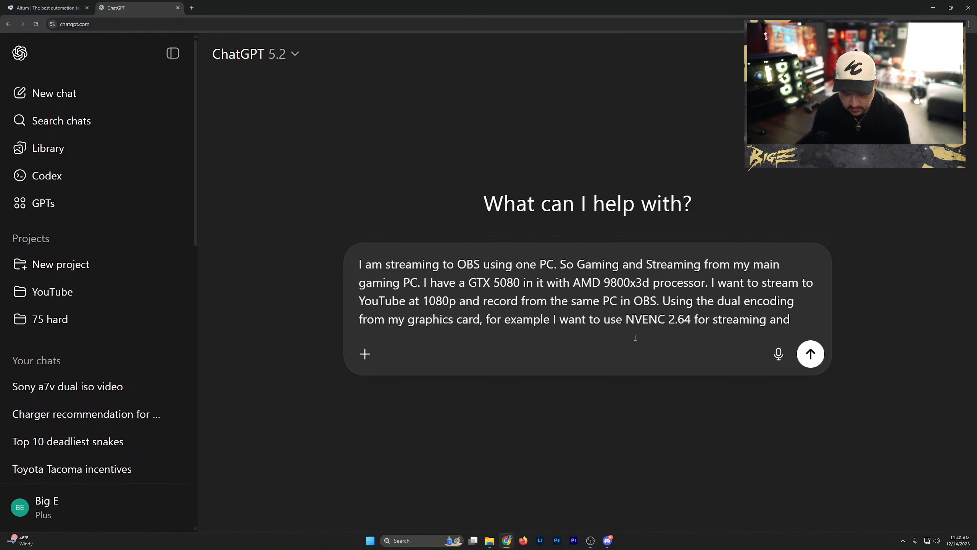
Add "NVENC HEVC for recording." to the prompt, checking the recording encoder's name in OBS
text(NVENC)
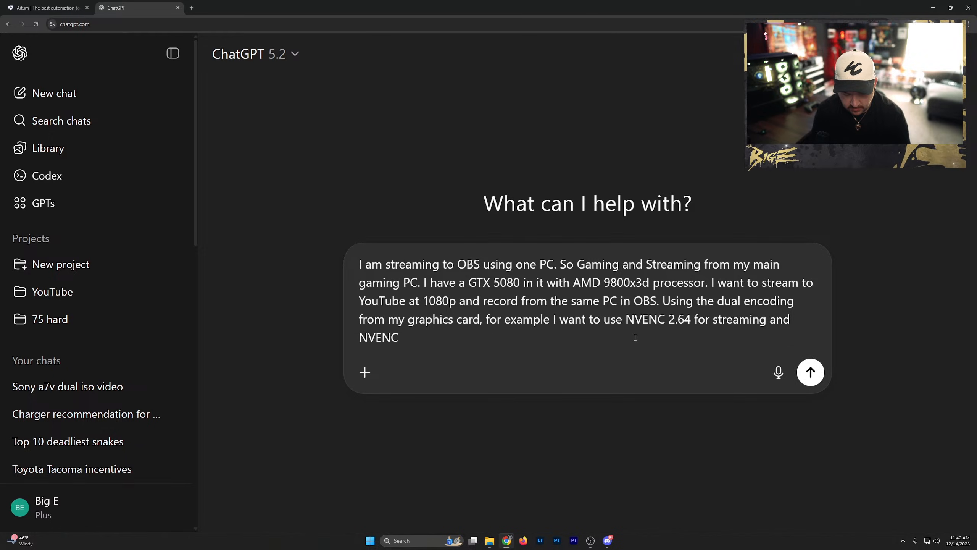
text( HVEC)
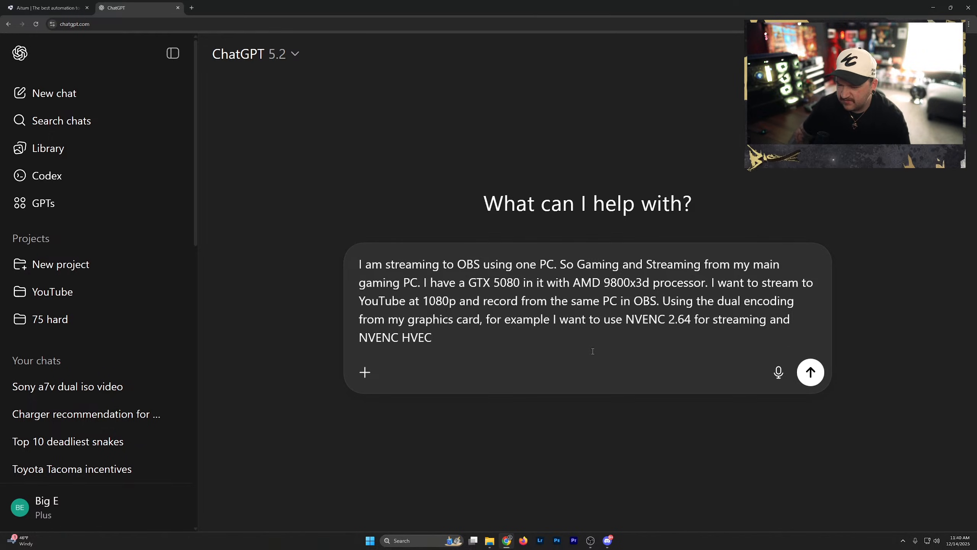
click(593, 540)
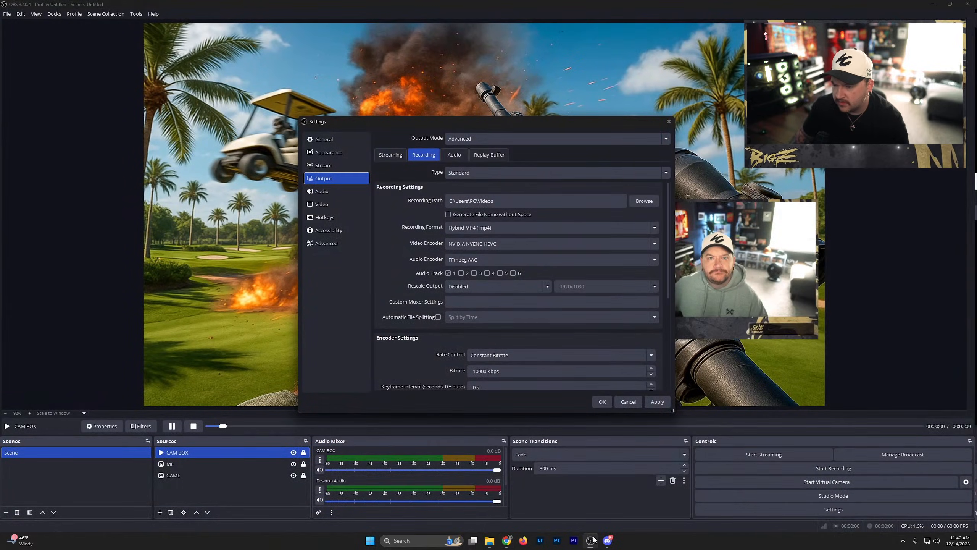
click(594, 540)
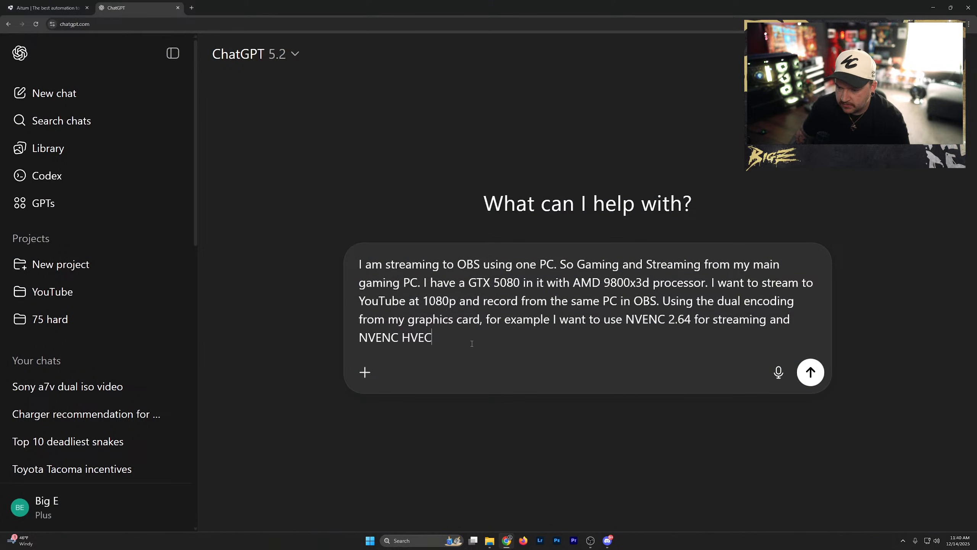
key(BackSpace)
key(BackSpace)
text(EVC)
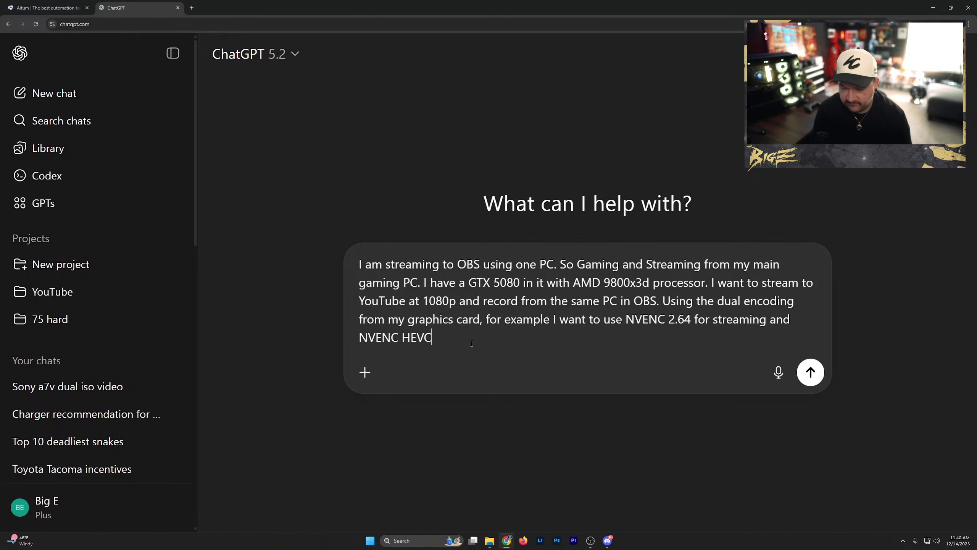
text( for recording)
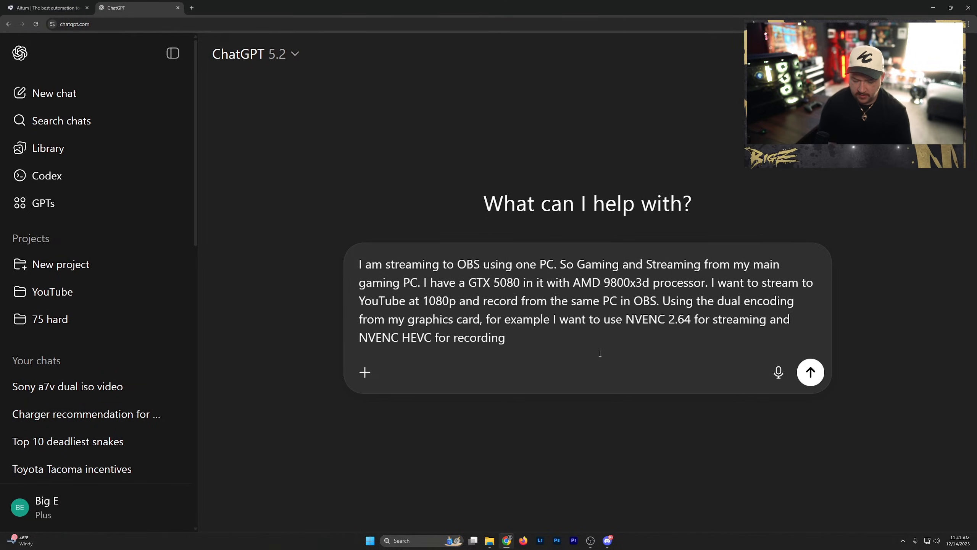
text(.)
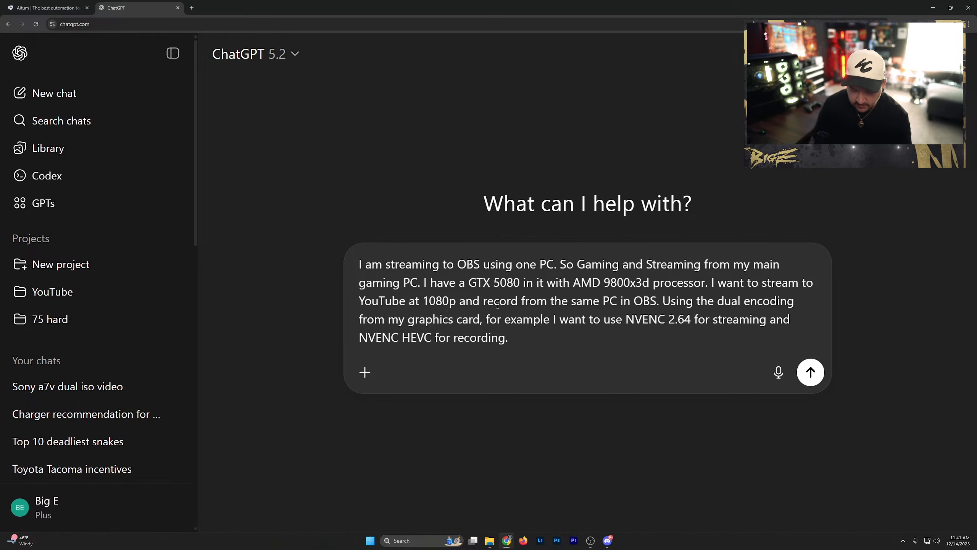
Correct the graphics card in the prompt to RTX 5080 and add "What are the best settings for obs to do this"
key(BackSpace)
text(R)
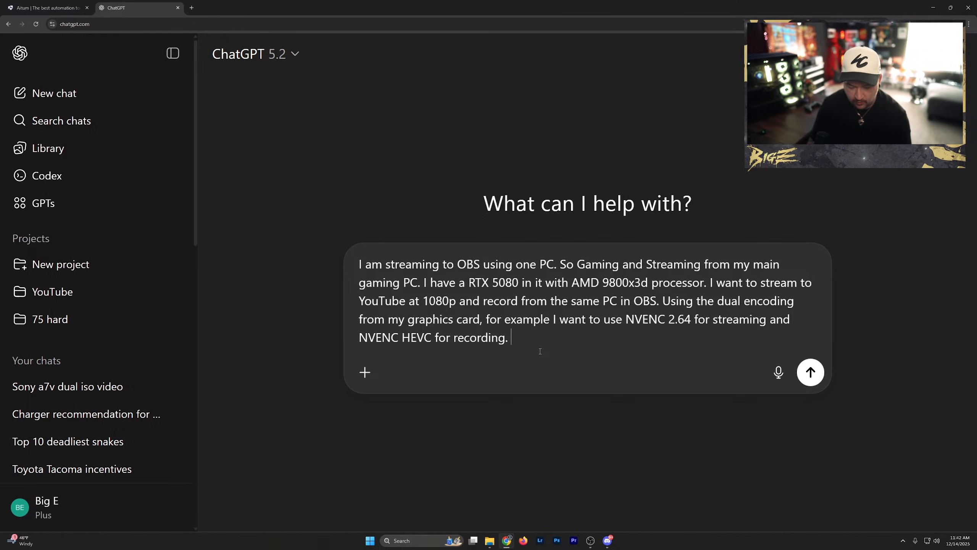
text(What are the best)
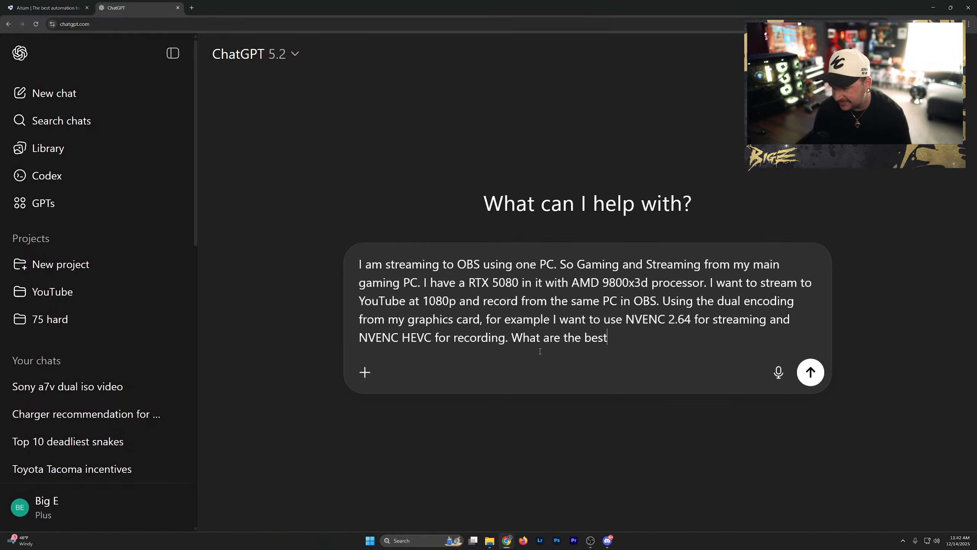
text( settings for obs)
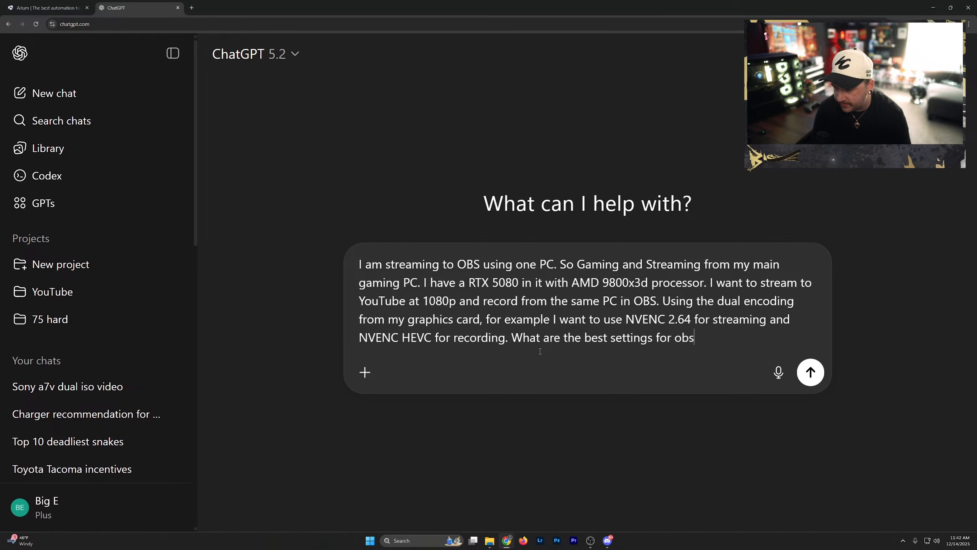
text( to do this)
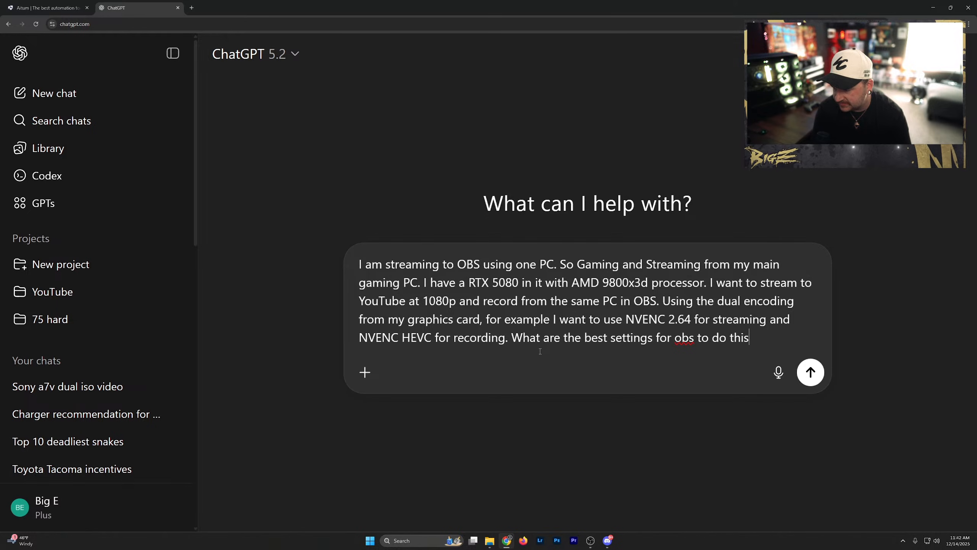
Finish the question with "without causing stutter and lag from my game" and submit the prompt
text( without laggin)
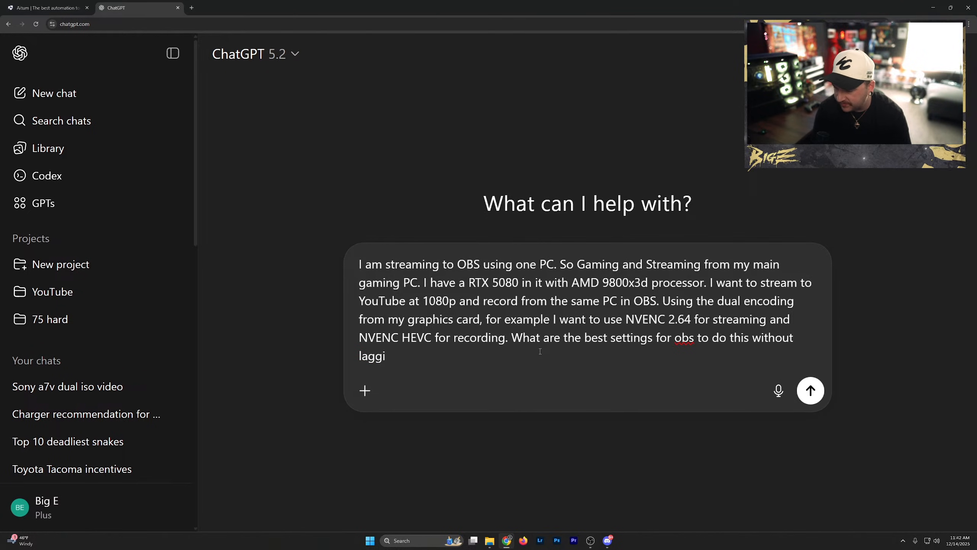
key(BackSpace)
key(BackSpace)
key(BackSpace)
key(BackSpace)
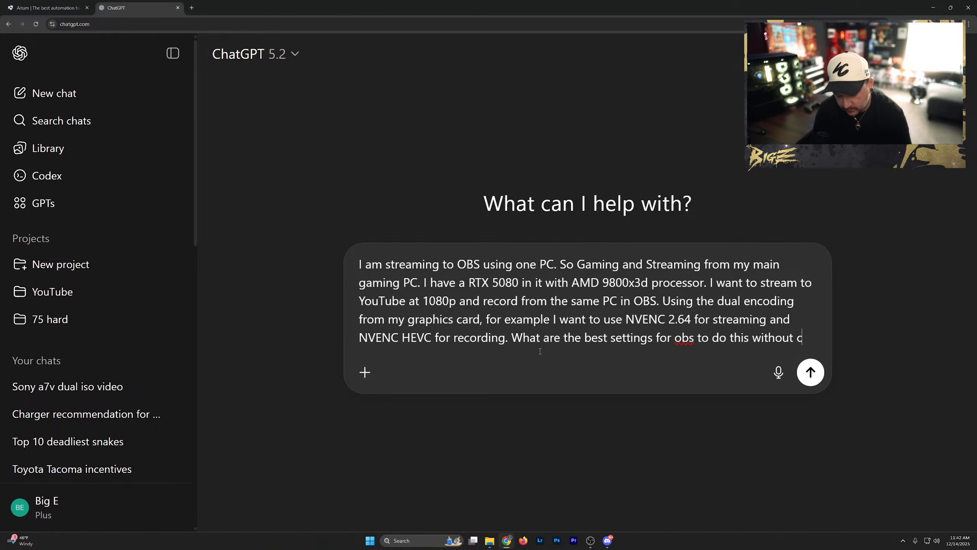
text(ausing stutter and)
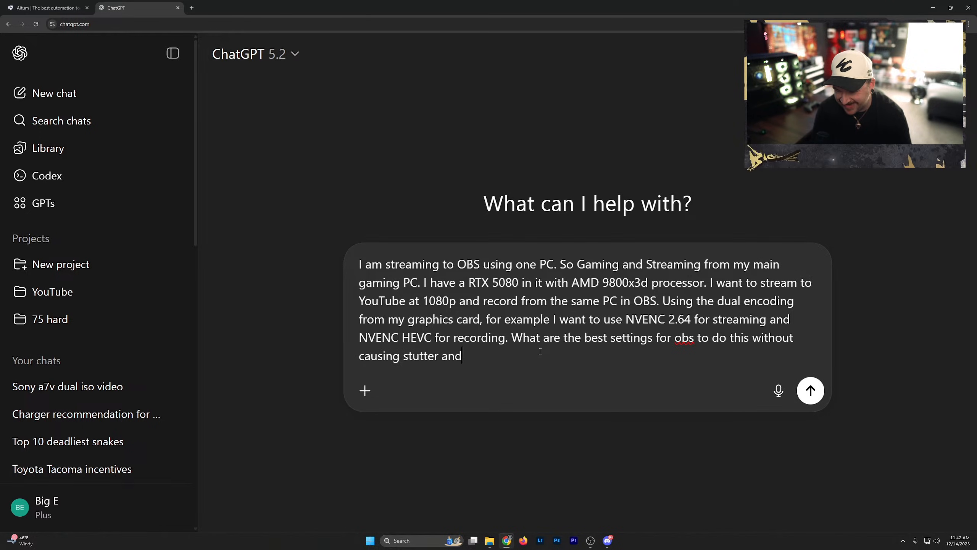
text( lagf from my game)
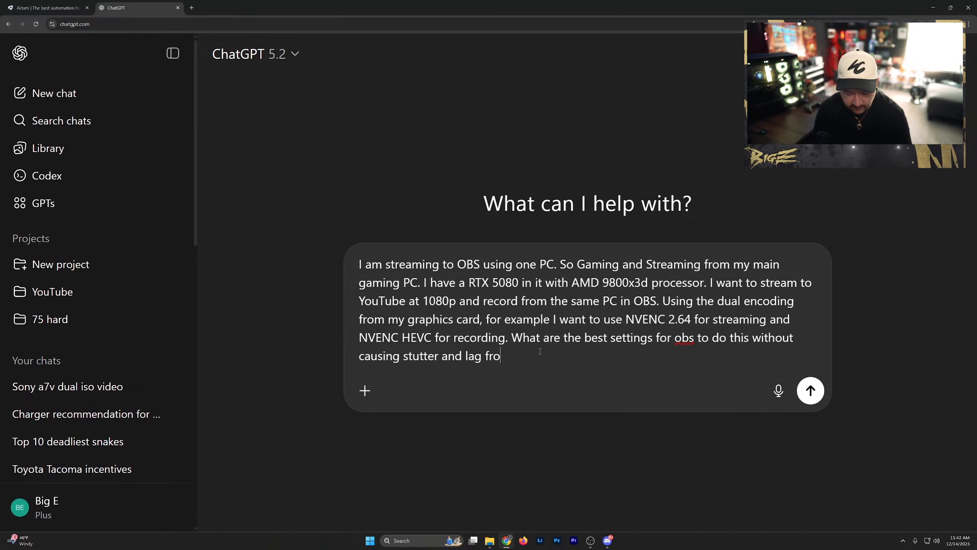
key(Return)
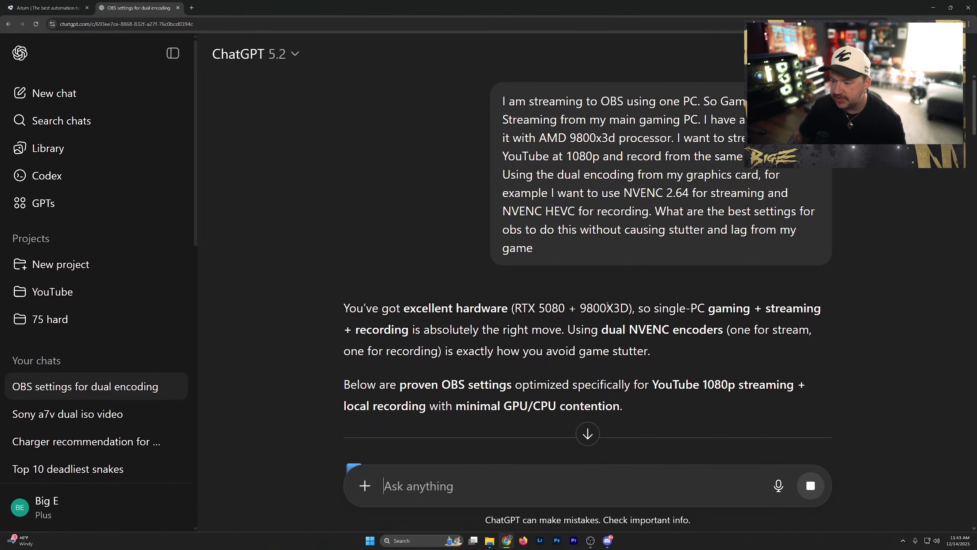
Review the base video setup and output mode recommended in ChatGPT's answer
scroll(615, 308, down, 10)
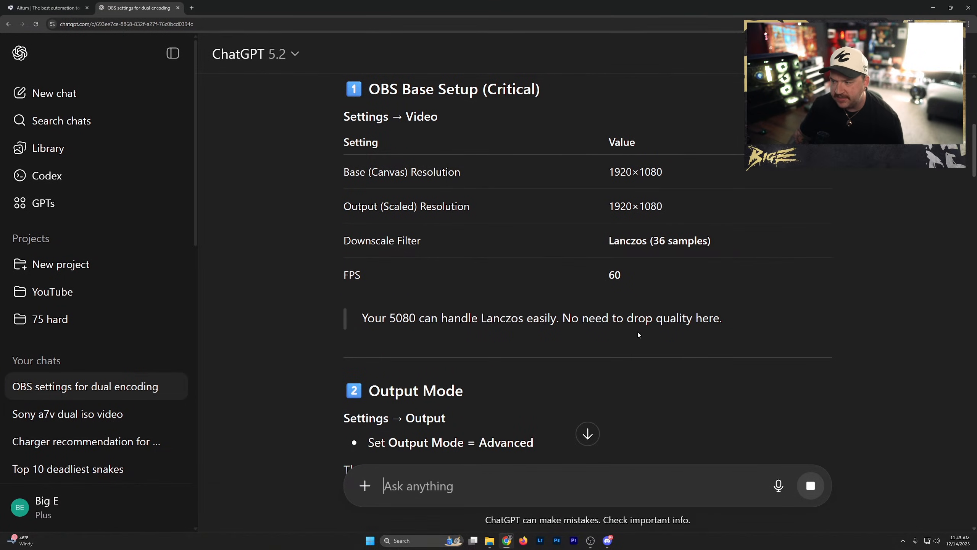
scroll(633, 293, down, 4)
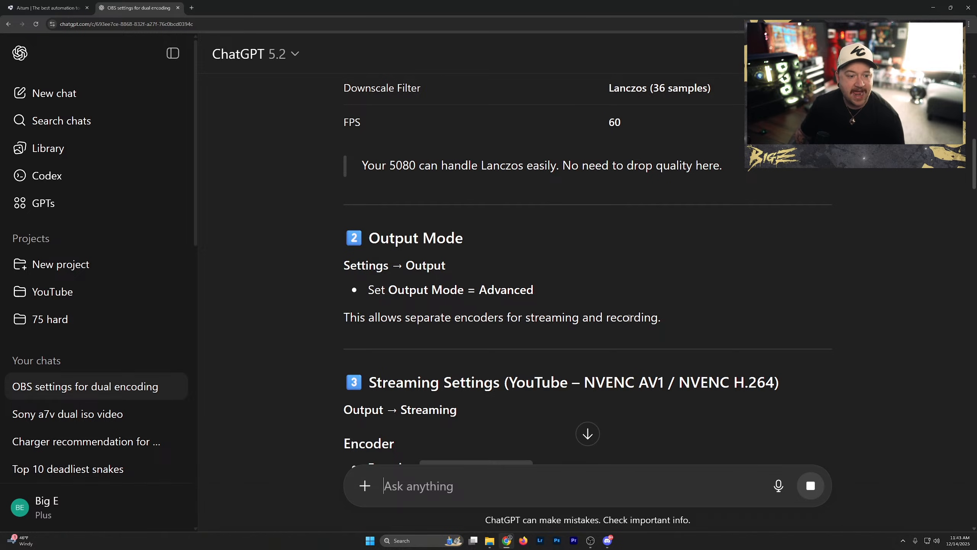
scroll(628, 318, up, 12)
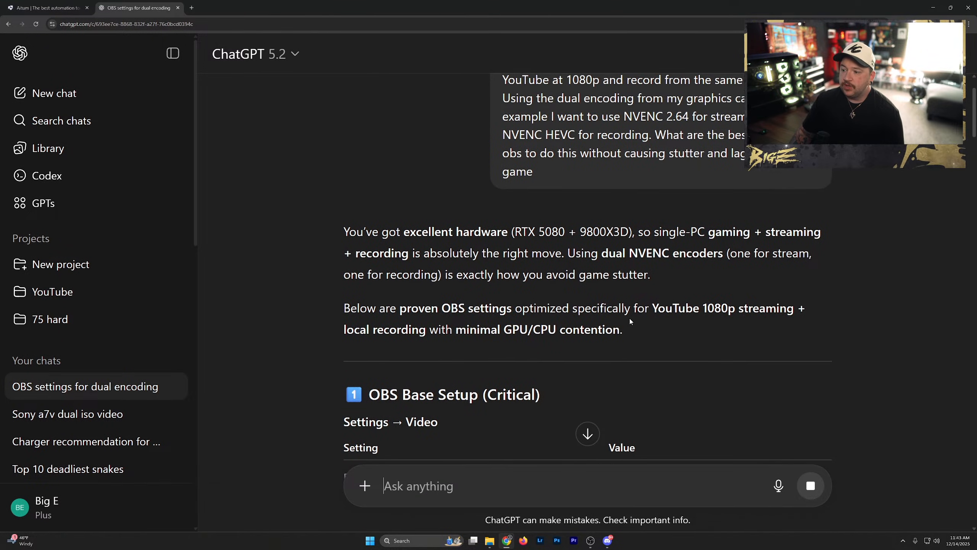
scroll(647, 306, down, 2)
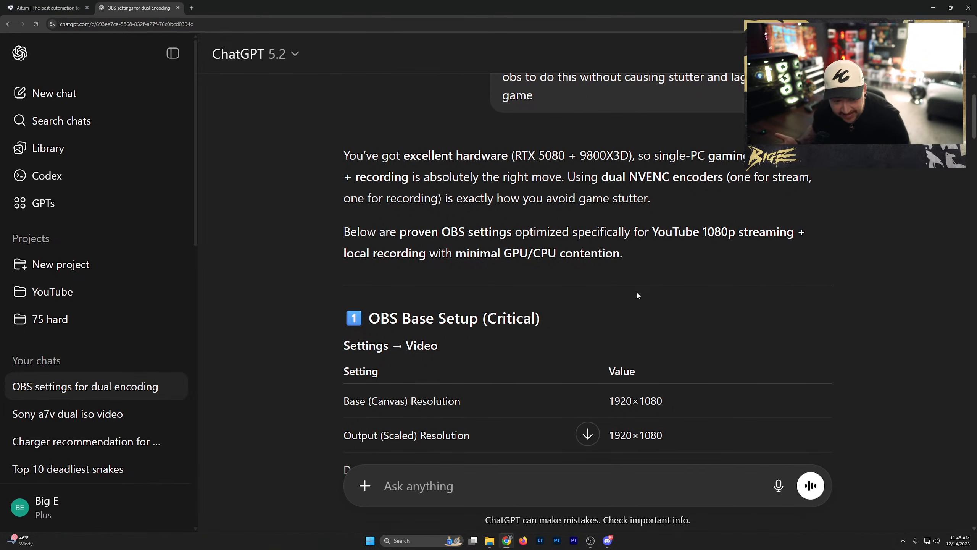
scroll(685, 303, down, 5)
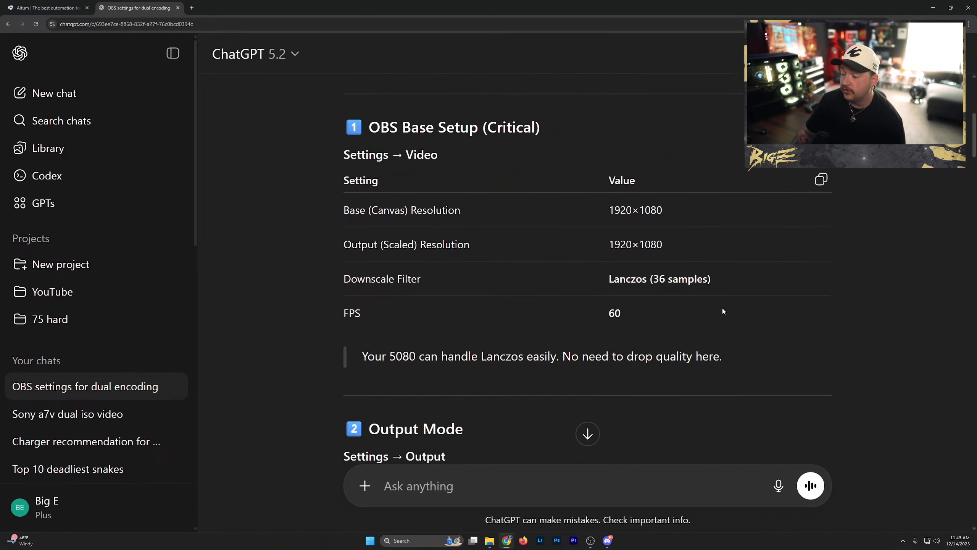
Examine the recommended streaming bitrate, streaming encoder settings and recording settings in the answer, comparing them with the base setup
scroll(711, 362, down, 12)
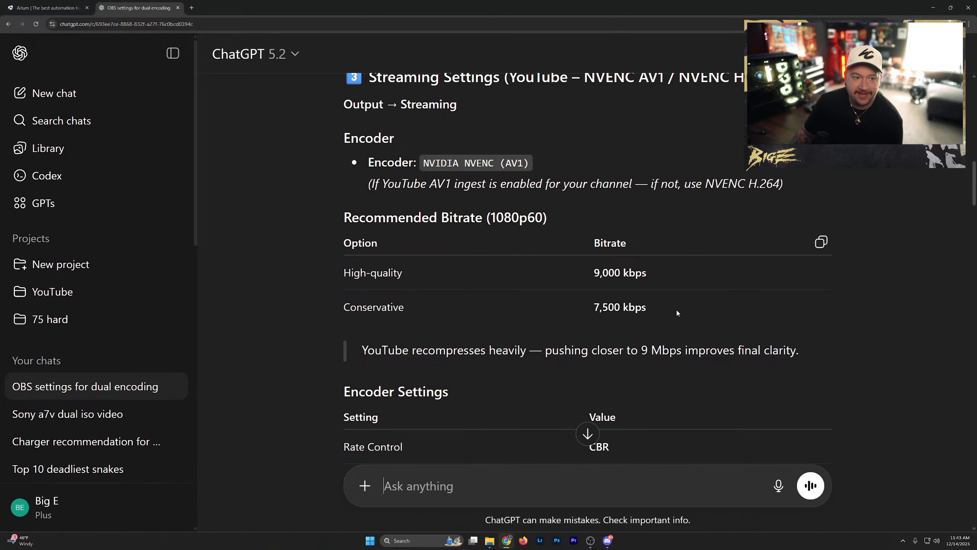
drag(676, 310, 602, 317)
scroll(598, 326, down, 1)
scroll(596, 336, down, 3)
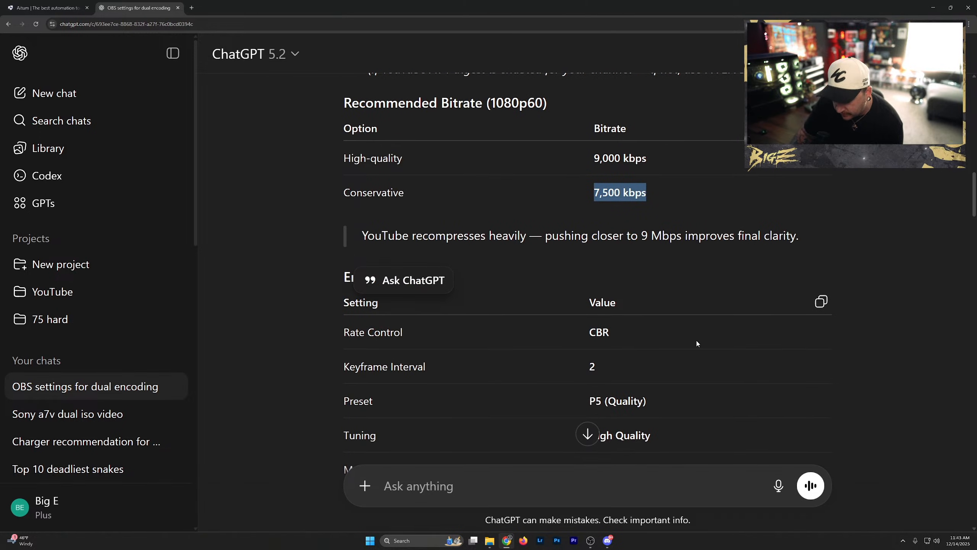
scroll(720, 359, down, 3)
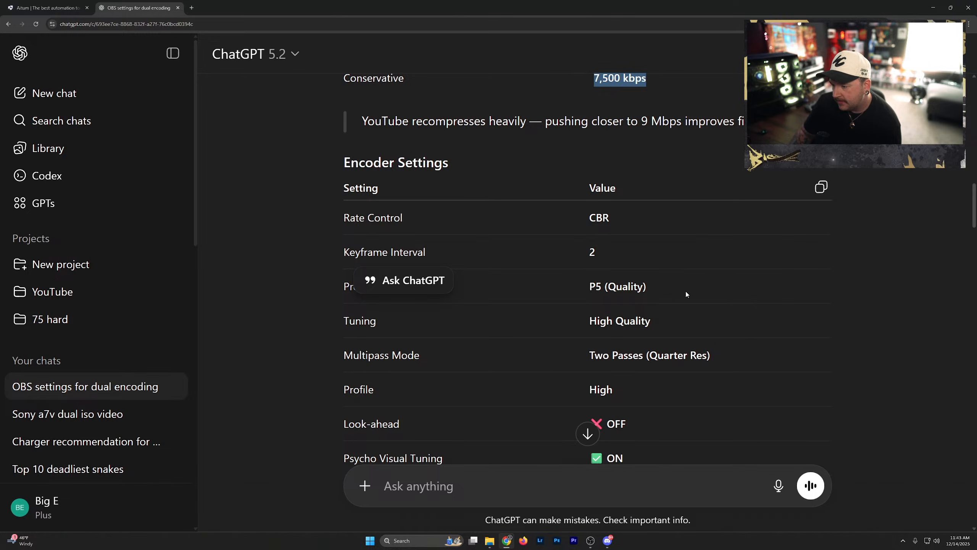
scroll(686, 294, down, 15)
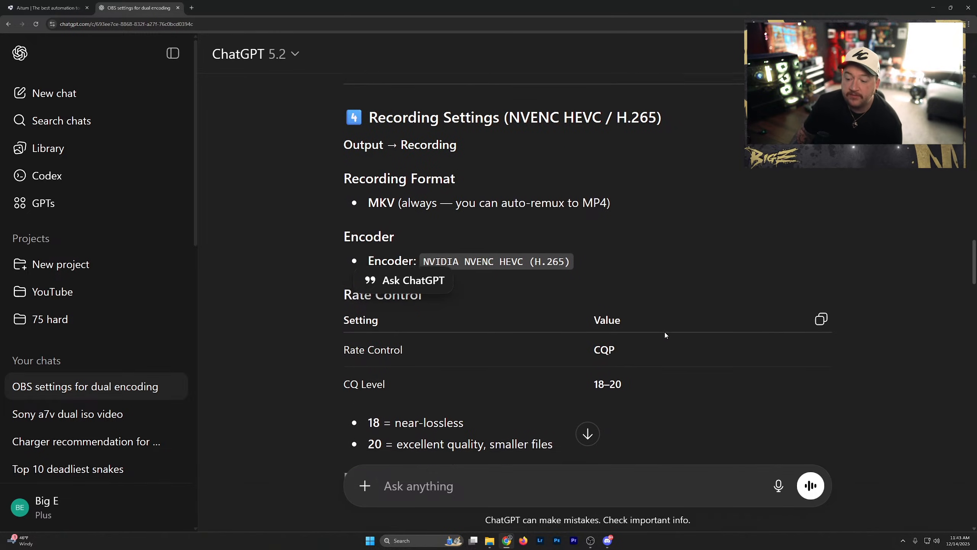
scroll(661, 331, up, 13)
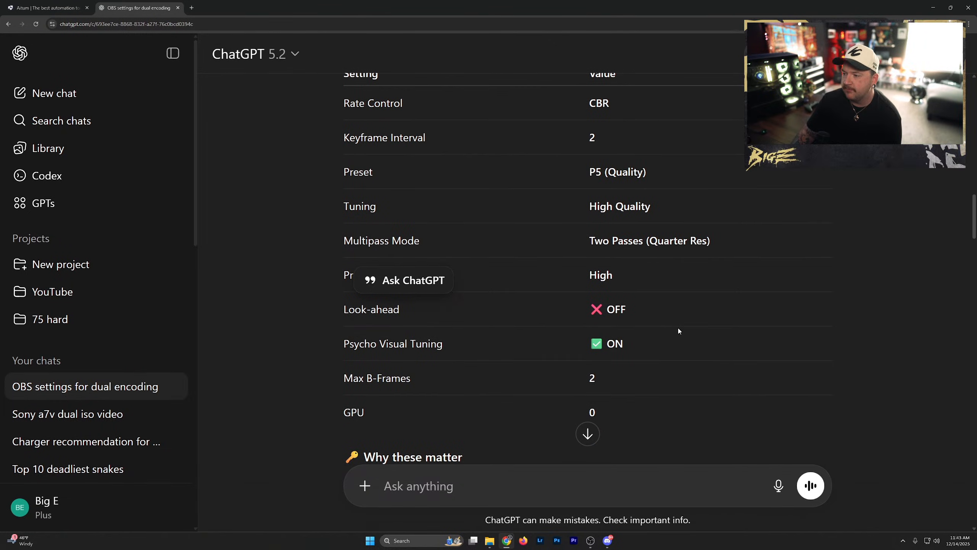
scroll(681, 326, up, 4)
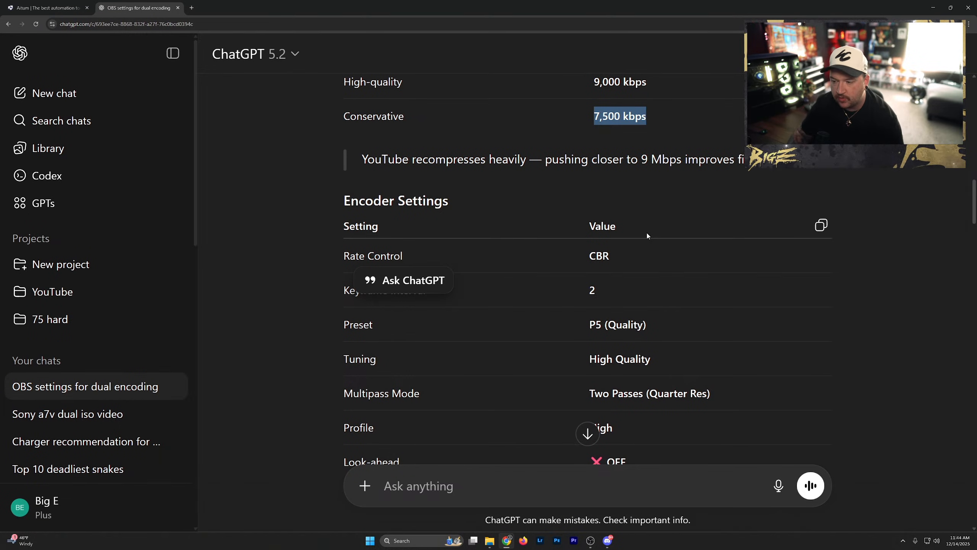
scroll(565, 337, up, 3)
scroll(550, 320, up, 16)
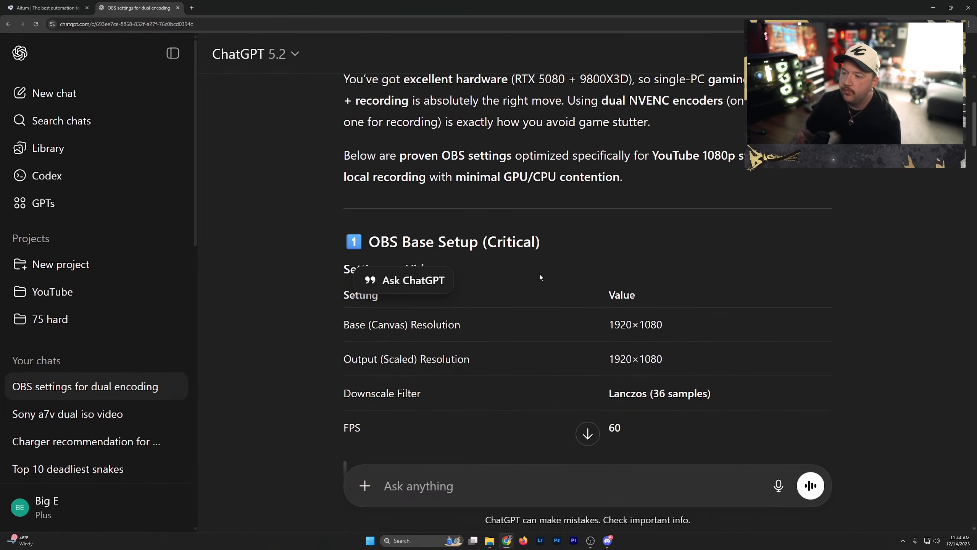
scroll(615, 308, down, 13)
scroll(670, 331, down, 15)
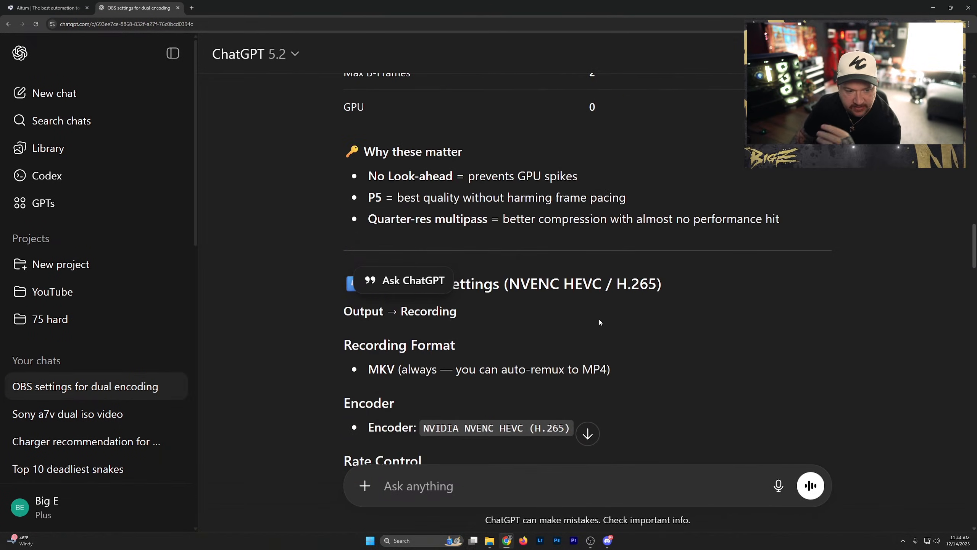
scroll(596, 318, up, 18)
scroll(589, 317, up, 12)
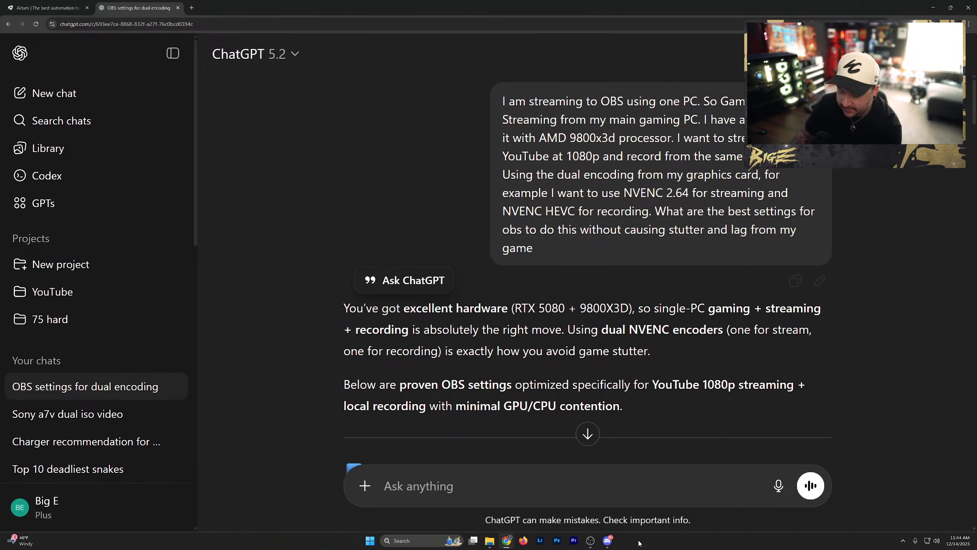
Switch to OBS and set the streaming encoder to Constant Bitrate, 9000 Kbps, with a 2 s keyframe interval
mouse_move(589, 546)
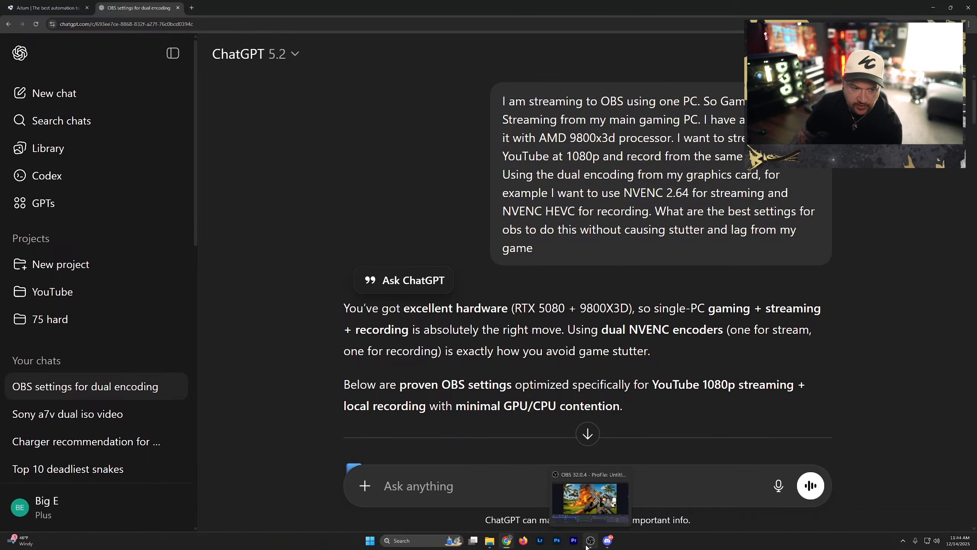
click(590, 543)
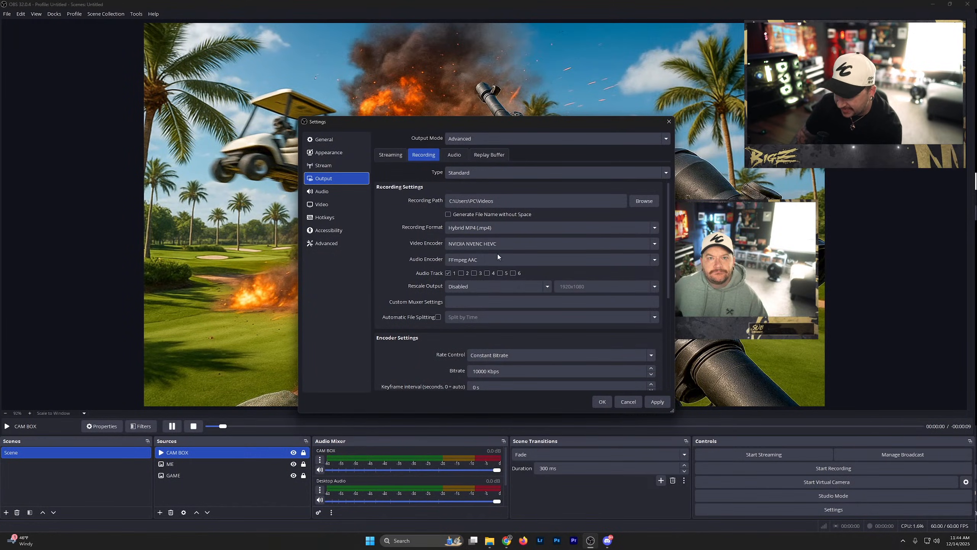
scroll(409, 342, down, 2)
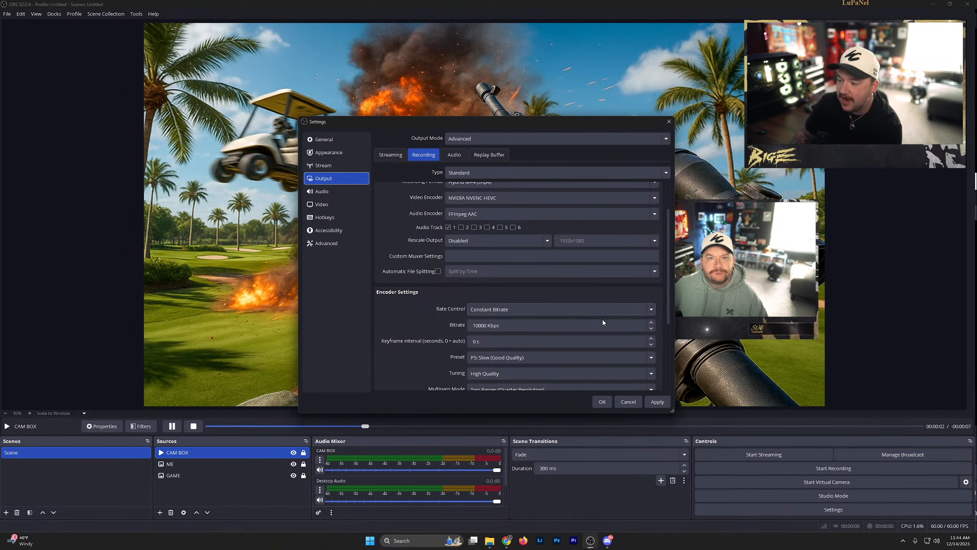
click(390, 154)
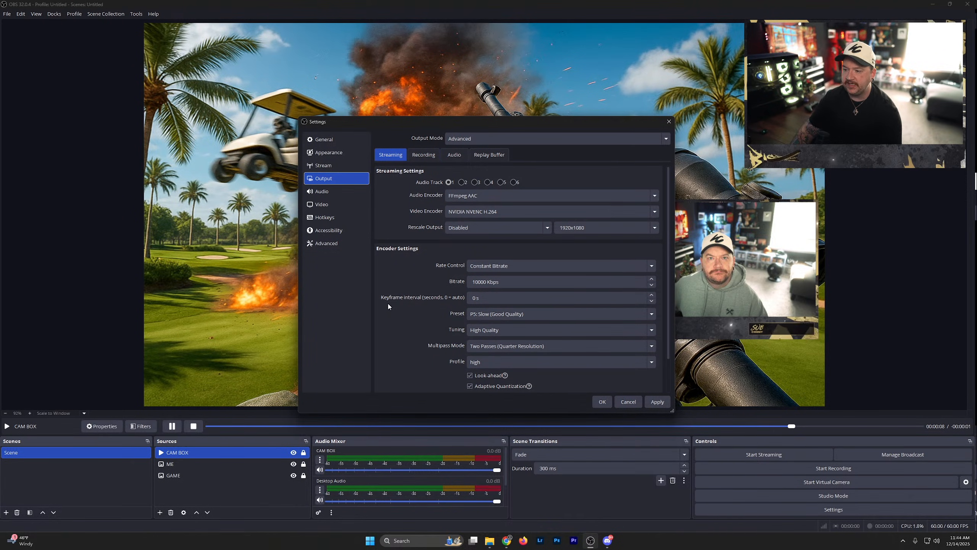
click(651, 267)
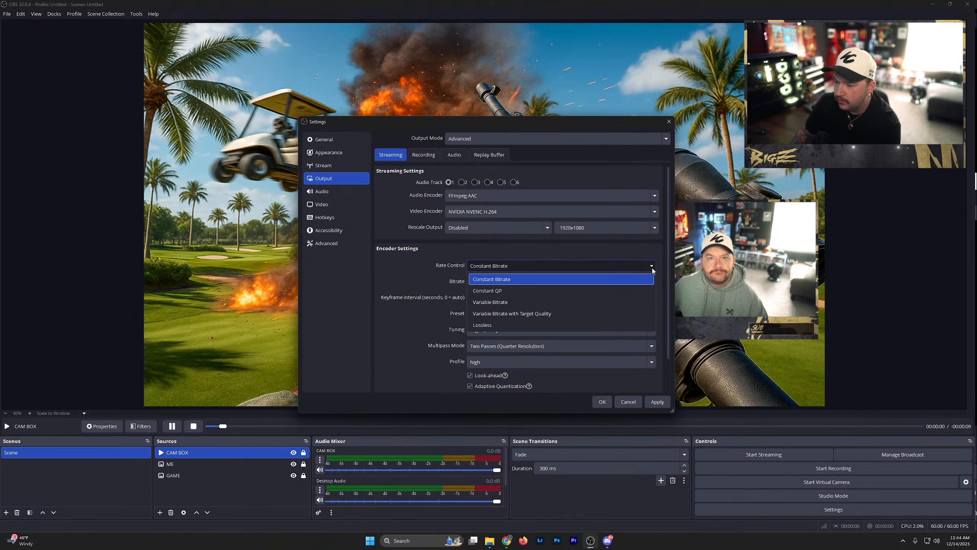
click(652, 268)
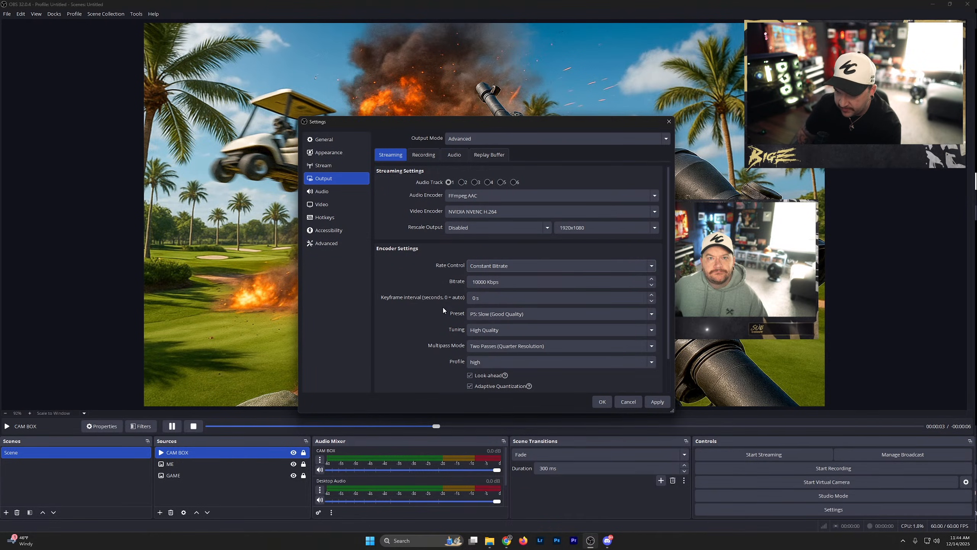
drag(479, 281, 460, 275)
text(9)
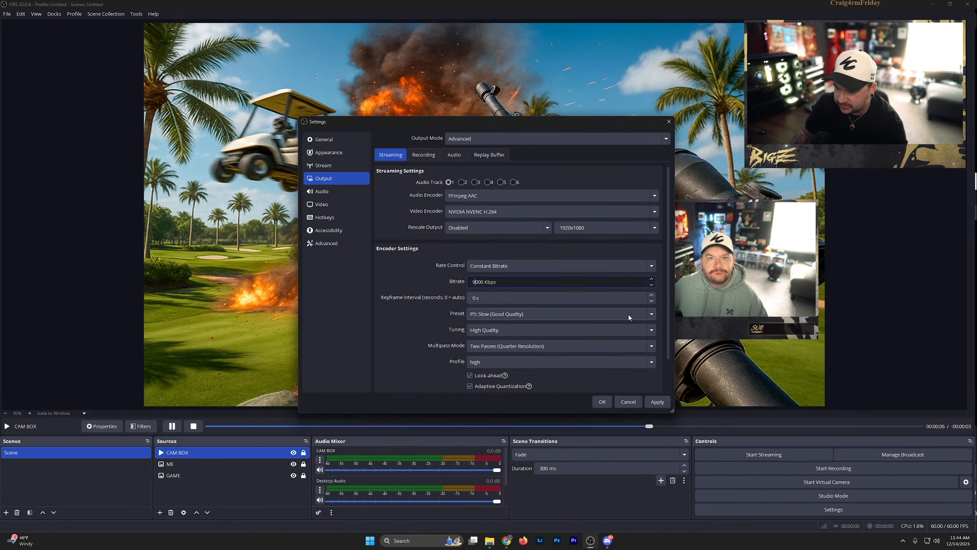
key(Tab)
text(2)
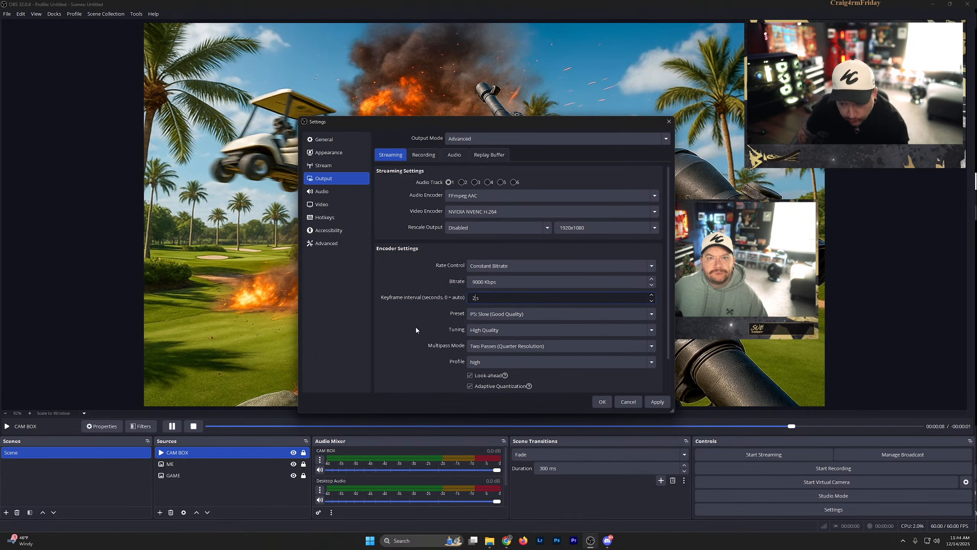
key(Tab)
Check the streaming encoder's preset and tuning options and turn off look-ahead
click(556, 314)
click(466, 339)
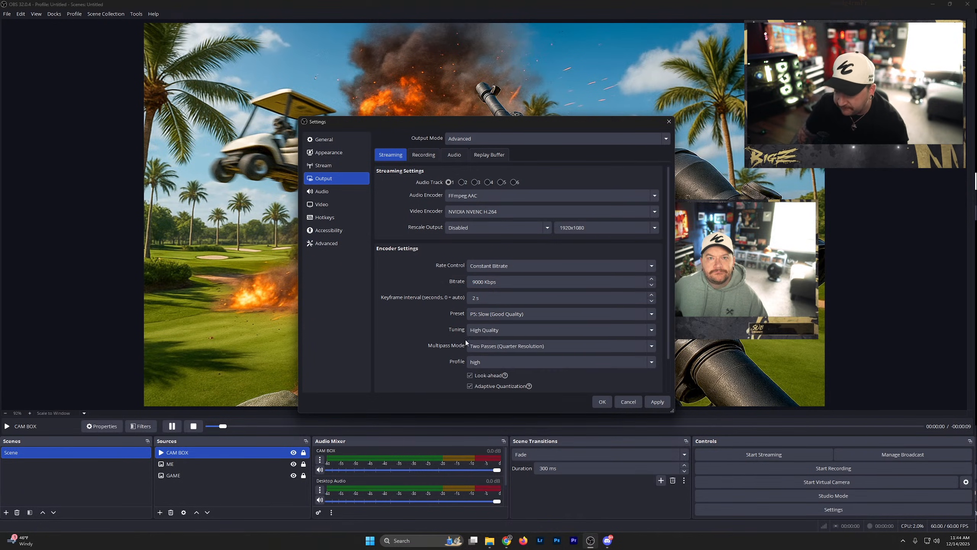
scroll(434, 335, down, 1)
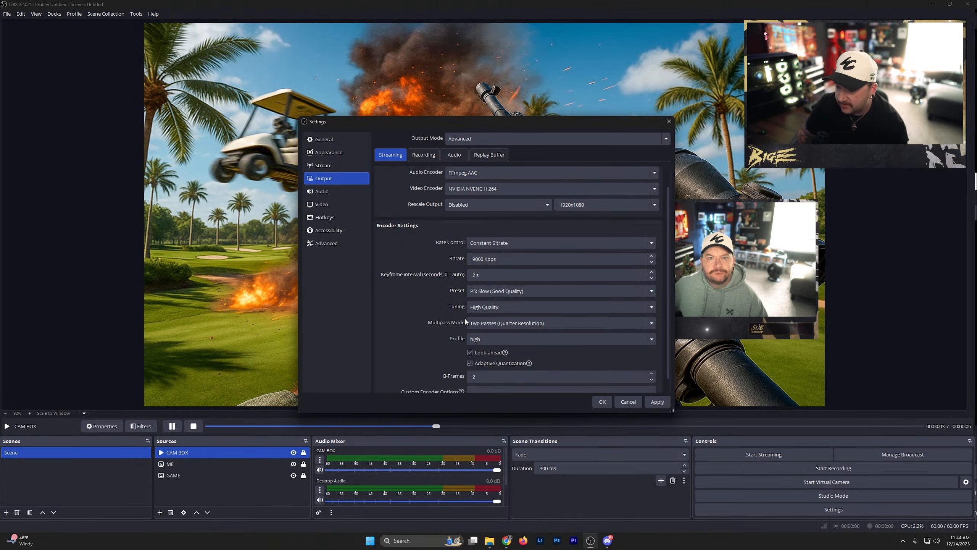
click(507, 310)
click(508, 309)
scroll(432, 320, down, 1)
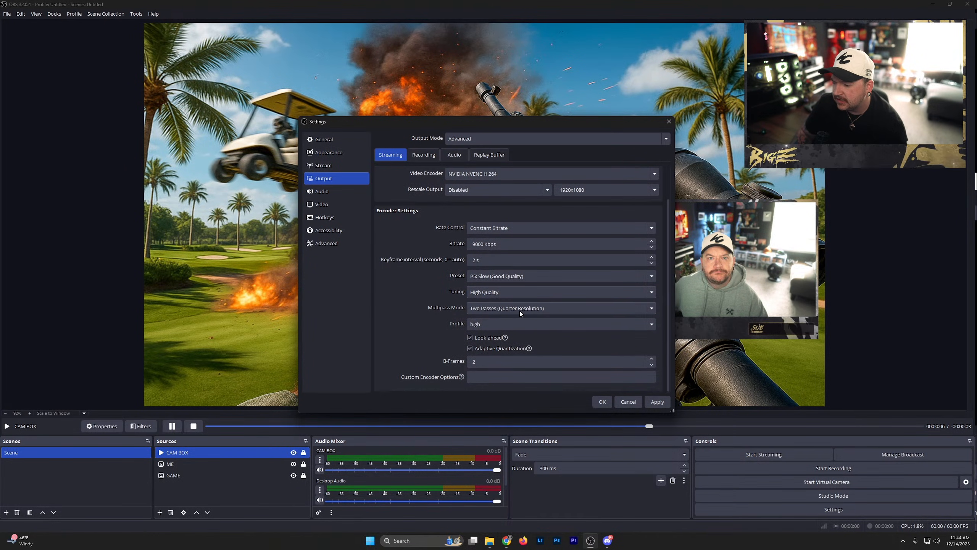
click(481, 337)
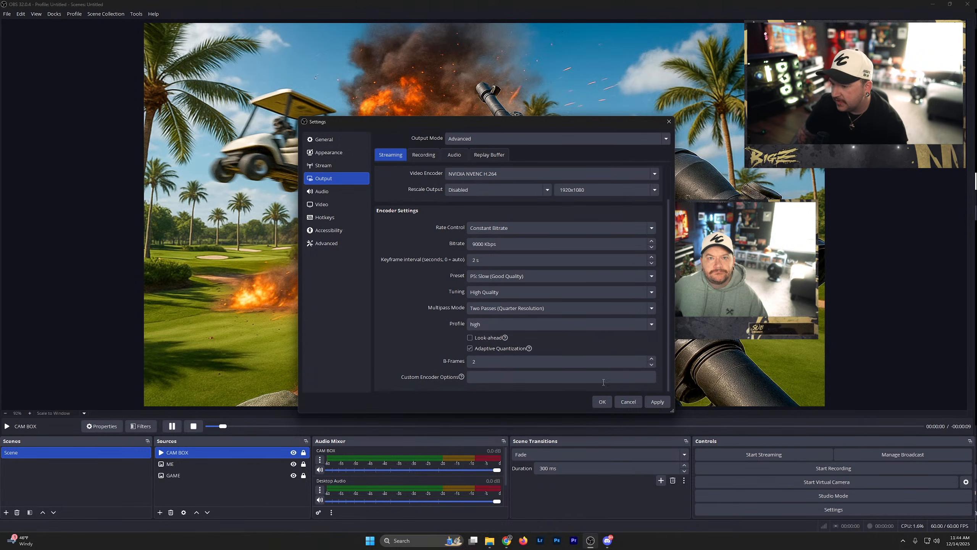
Set the recording encoder to Constant QP rate control with a 2 s keyframe interval and look-ahead off
click(420, 156)
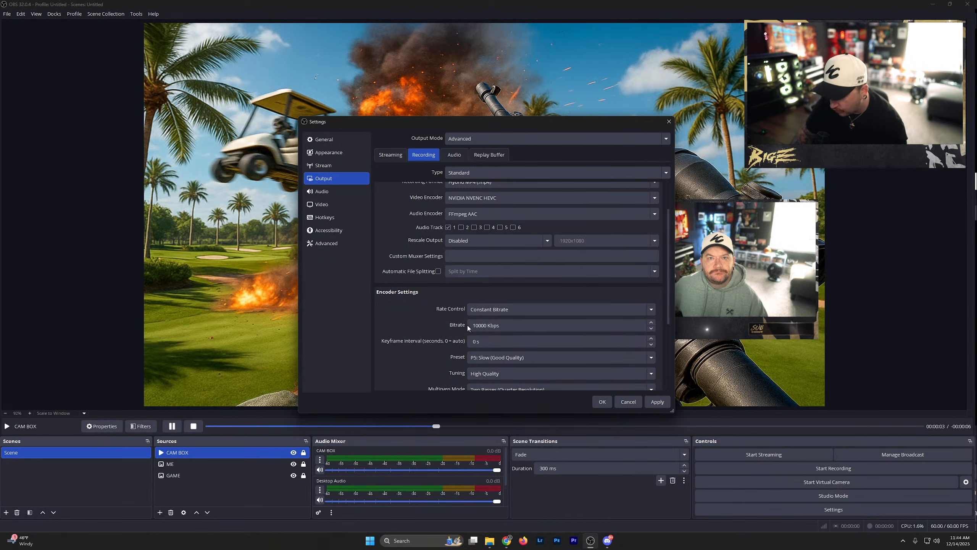
click(651, 310)
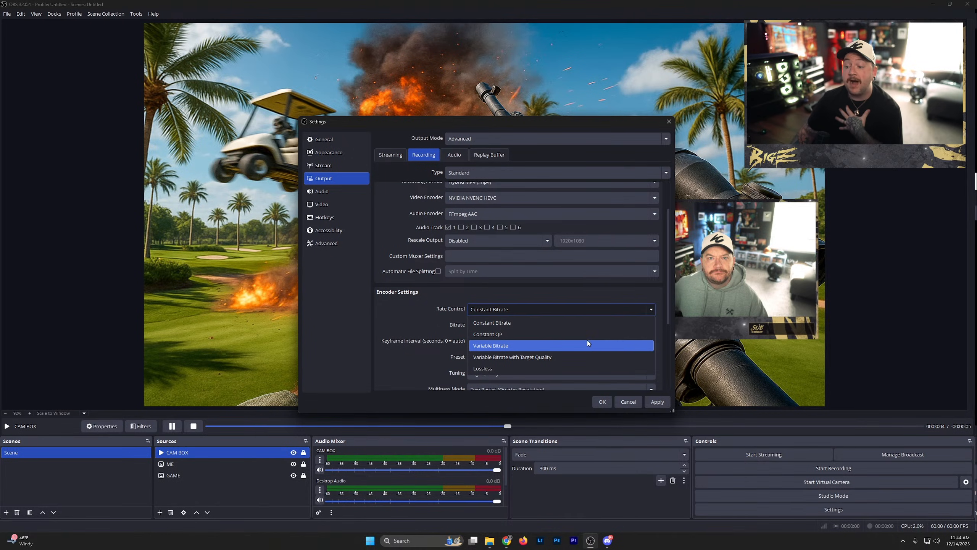
click(578, 332)
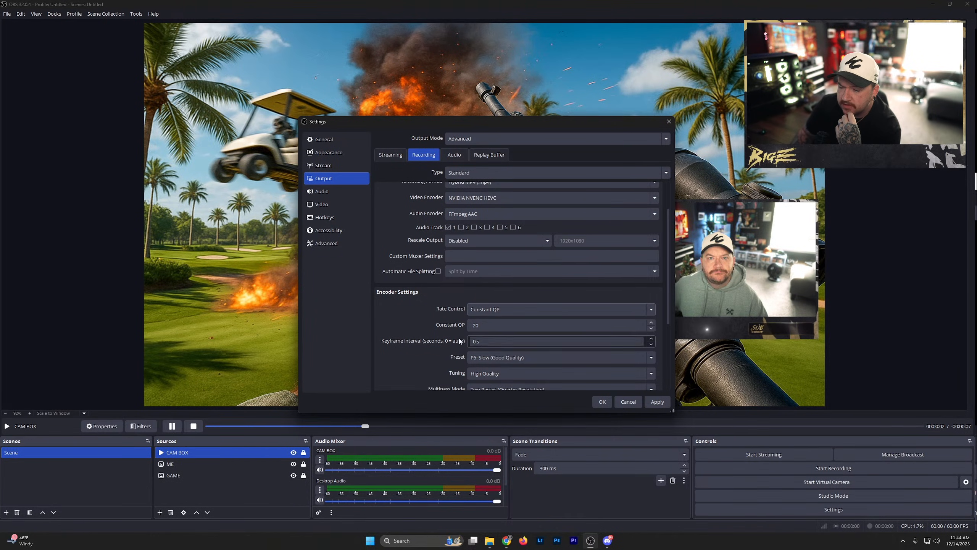
scroll(418, 345, down, 1)
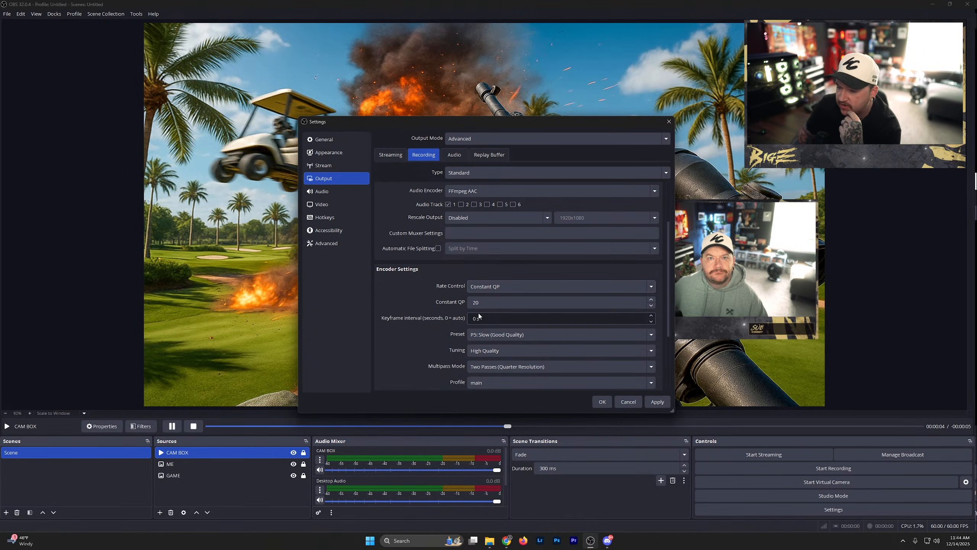
drag(477, 319, 463, 318)
text(2)
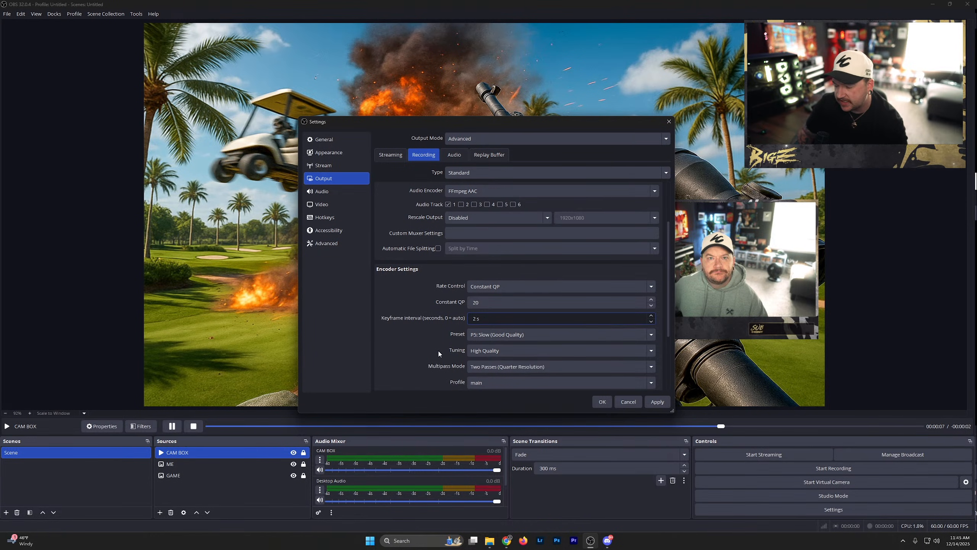
scroll(438, 351, down, 2)
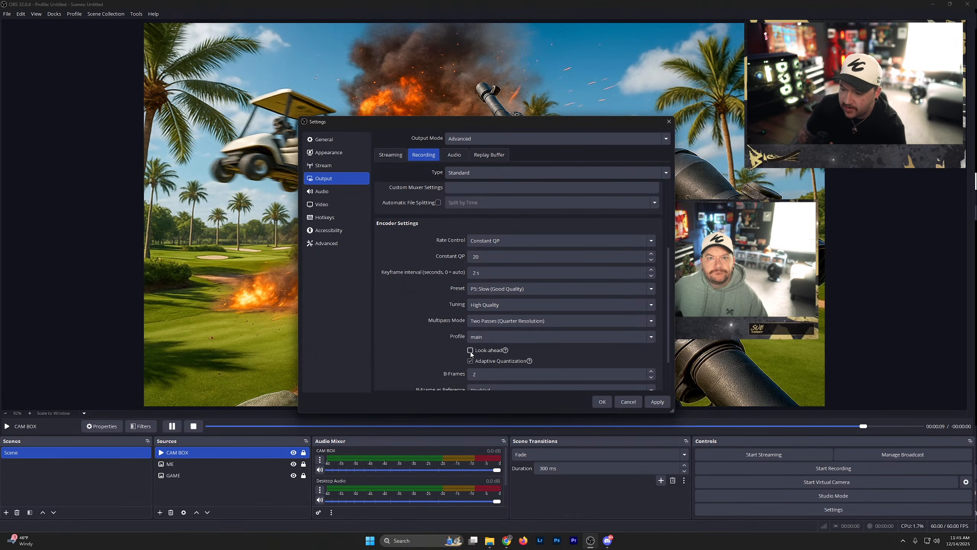
scroll(421, 325, up, 5)
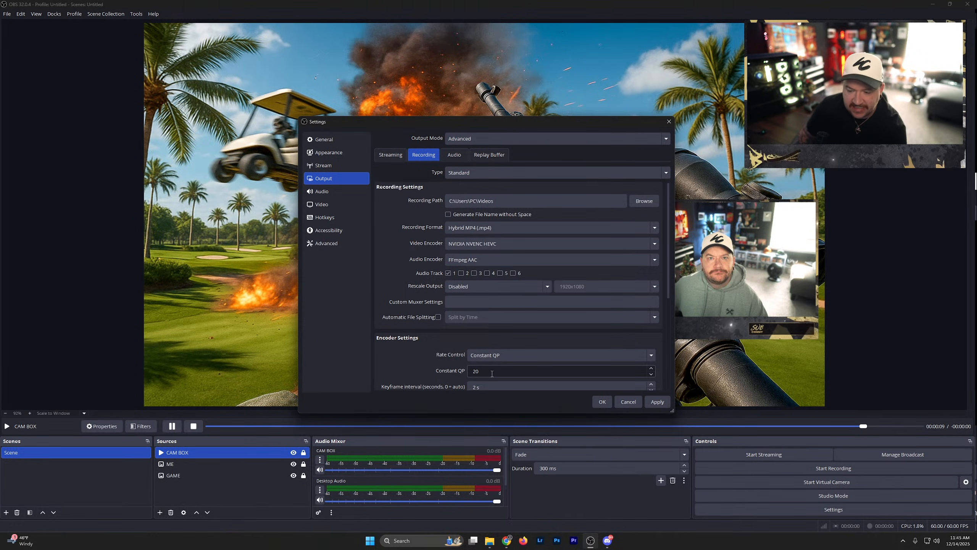
Switch to the ChatGPT answer and examine the recommended recording rate control and the difference between the CQ levels
click(513, 544)
scroll(500, 334, down, 15)
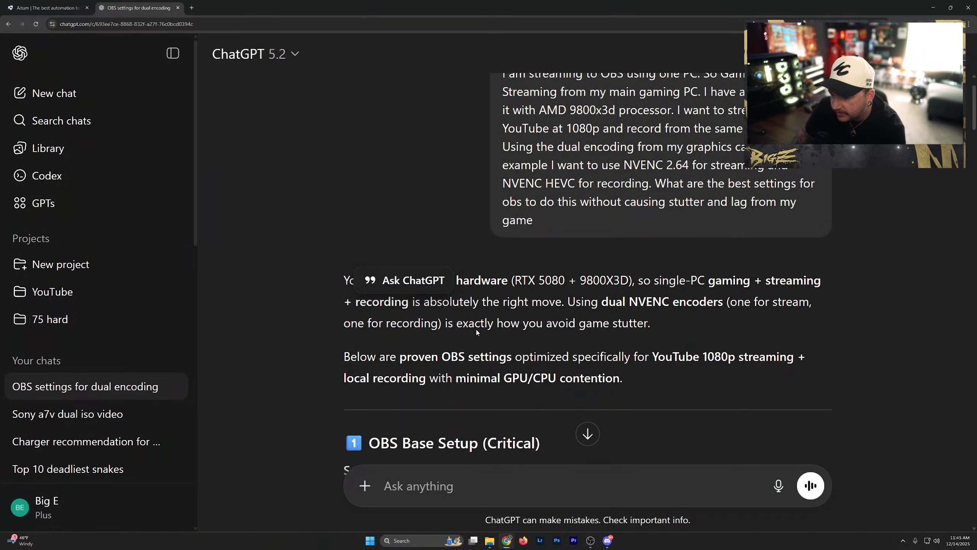
scroll(522, 344, down, 4)
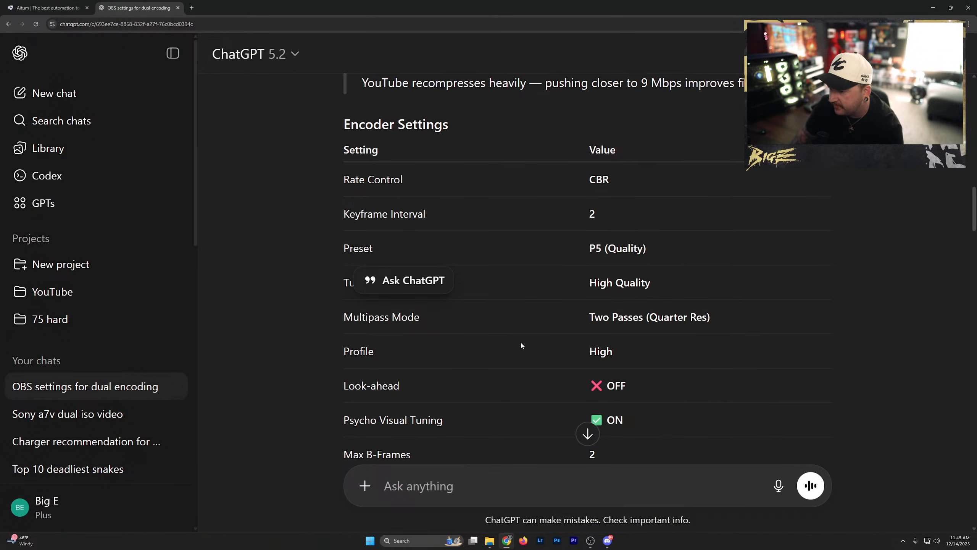
scroll(519, 344, down, 5)
scroll(517, 342, down, 9)
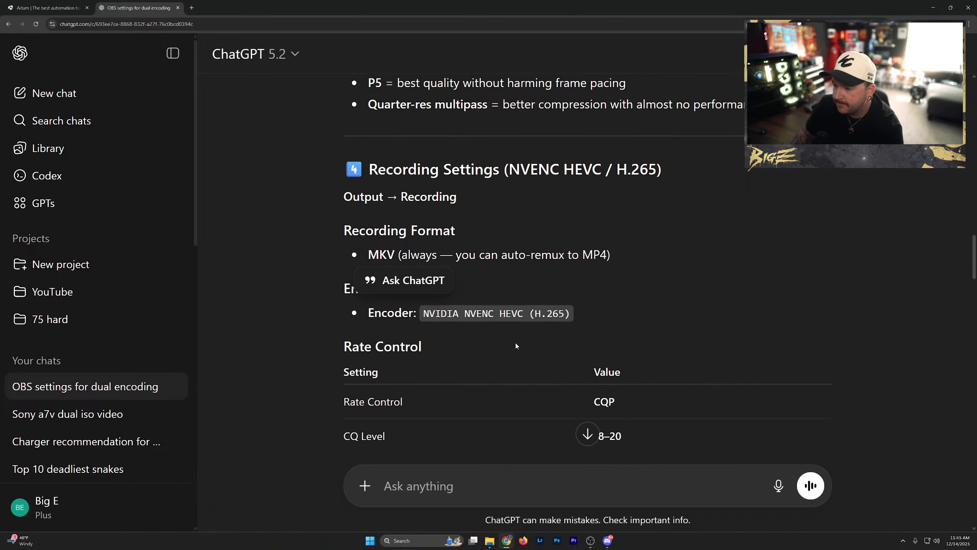
scroll(580, 361, down, 1)
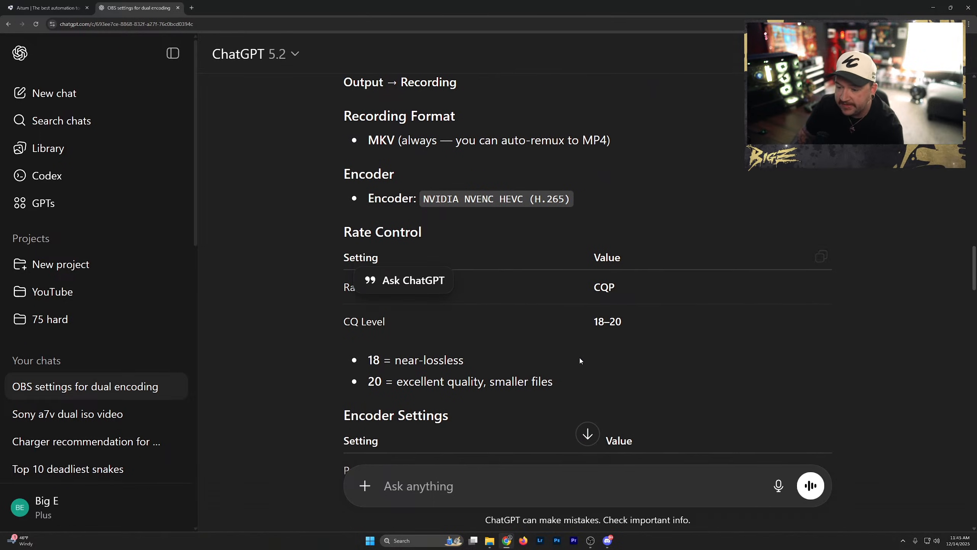
drag(477, 360, 368, 360)
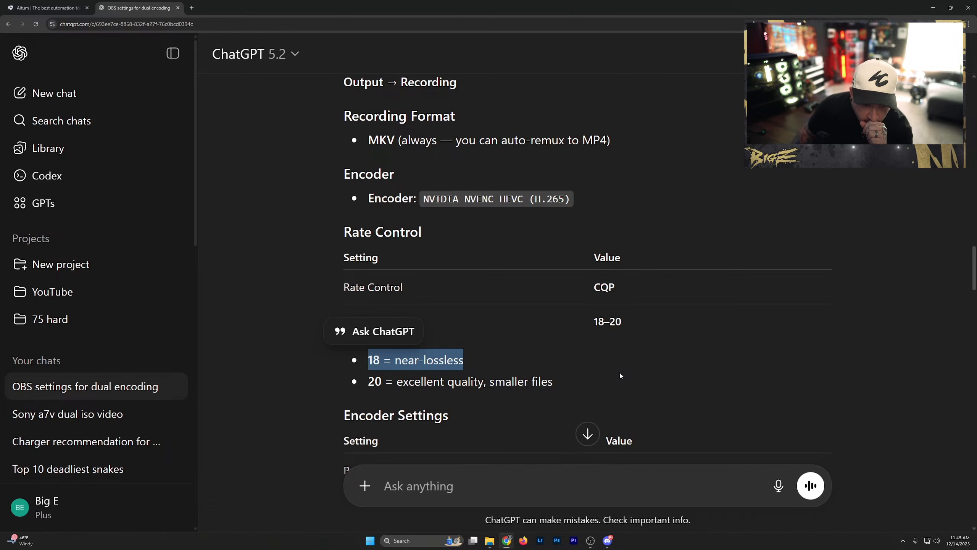
drag(554, 383, 369, 382)
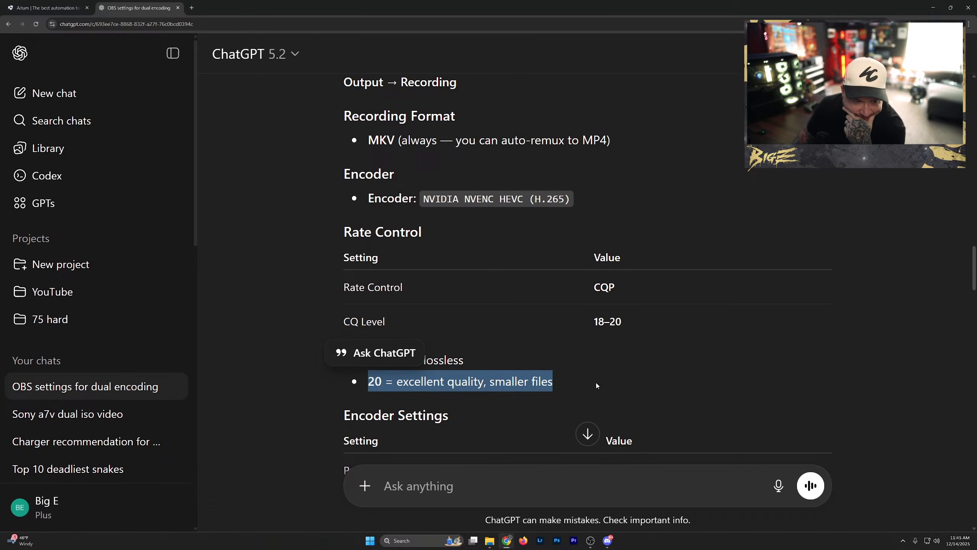
Review the recommended HEVC recording encoder settings and the audio track recommendations in the answer
scroll(588, 370, down, 4)
scroll(532, 360, down, 6)
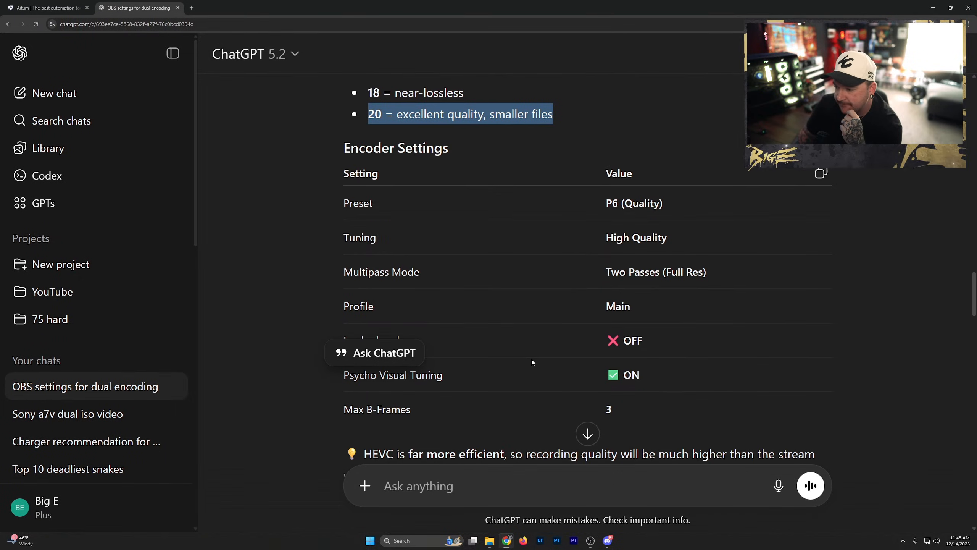
scroll(539, 352, down, 8)
scroll(531, 375, up, 4)
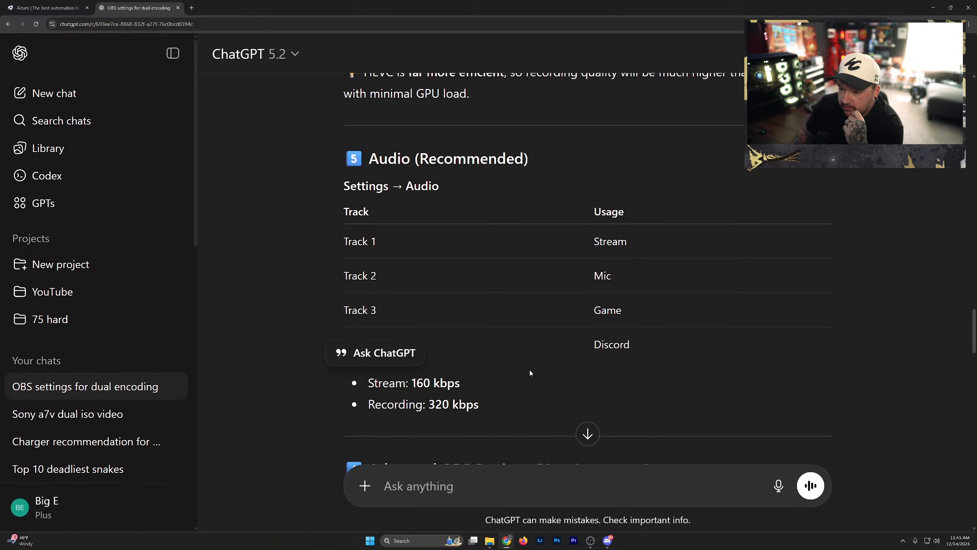
scroll(512, 362, up, 4)
scroll(504, 351, up, 5)
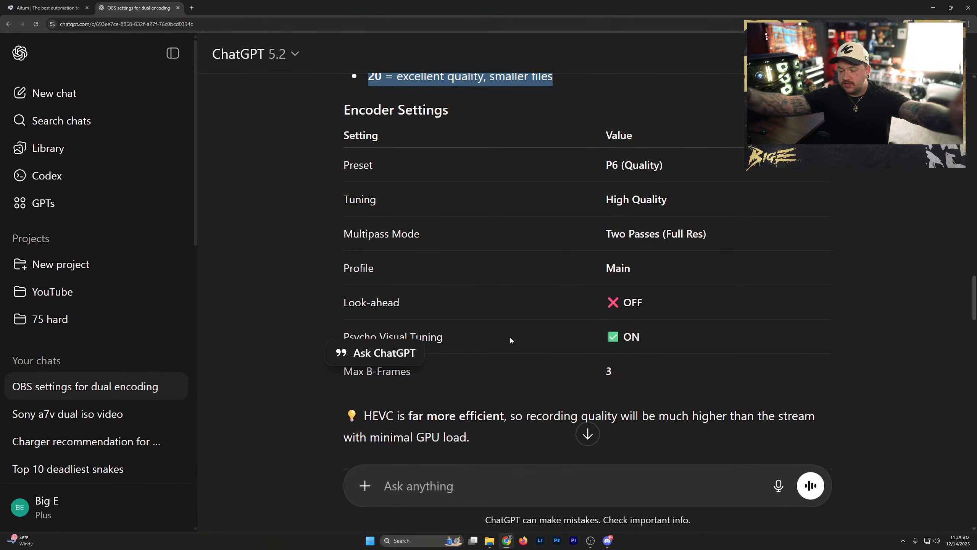
Switch back to OBS and save the output settings, closing the settings window
click(590, 540)
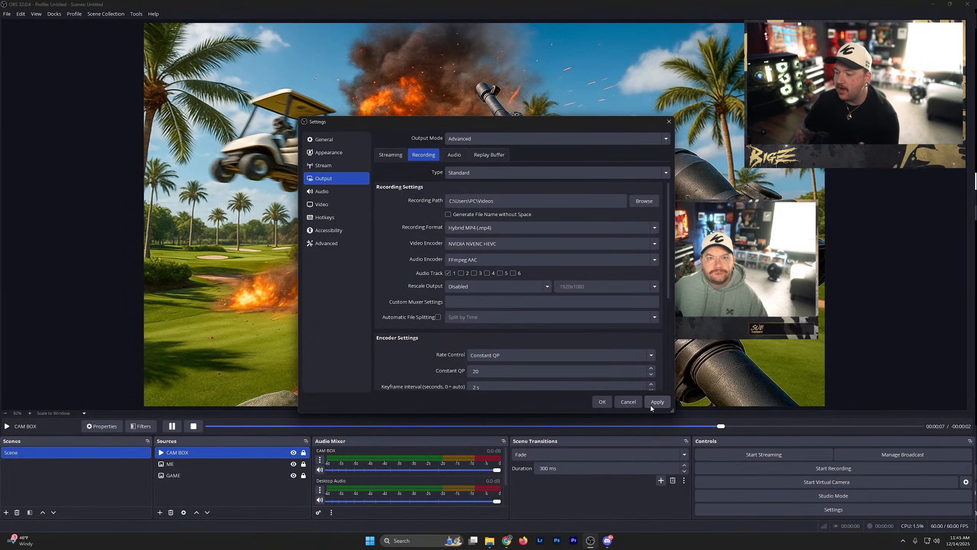
click(600, 401)
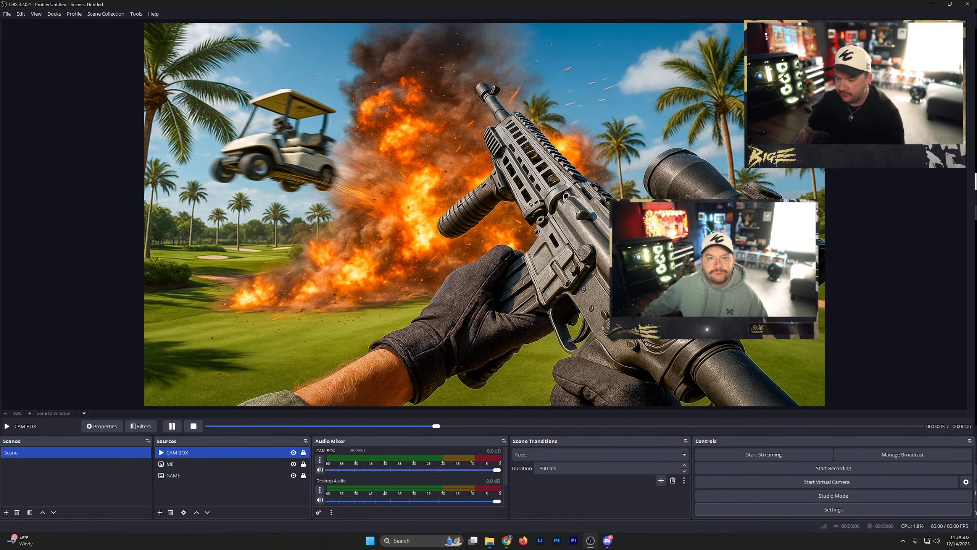
Switch to the browser, download the free Aitum Vertical Plugin from the aitum.tv product range and launch its Windows installer
click(507, 540)
click(44, 8)
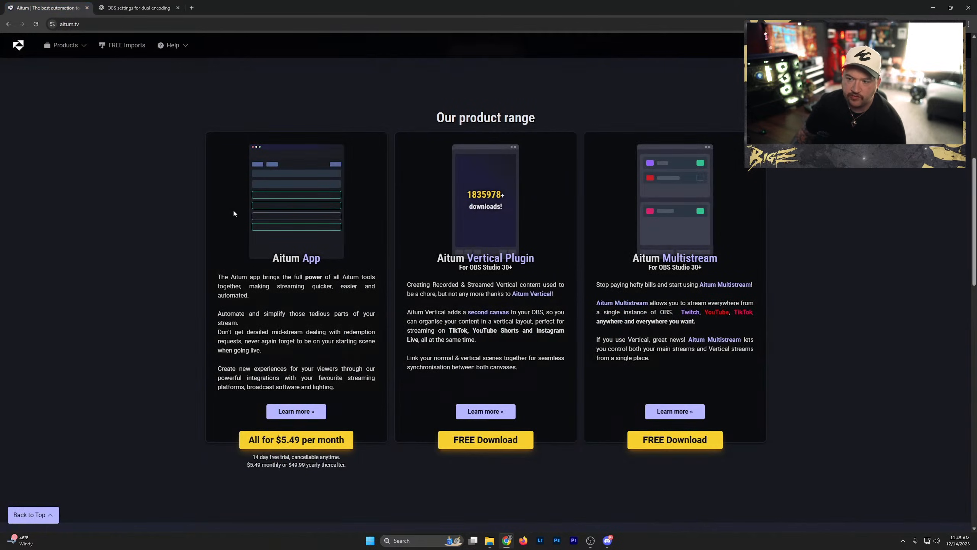
scroll(233, 209, up, 5)
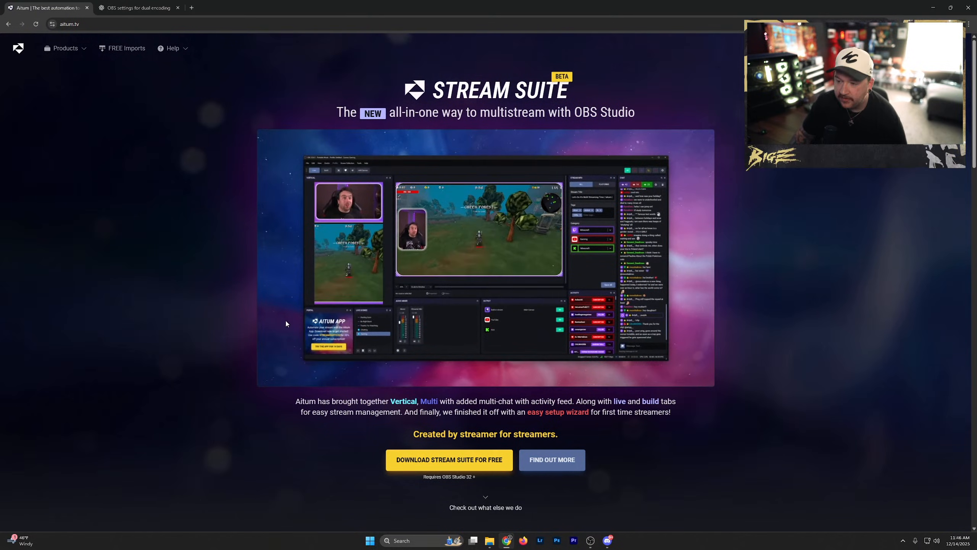
scroll(324, 347, down, 10)
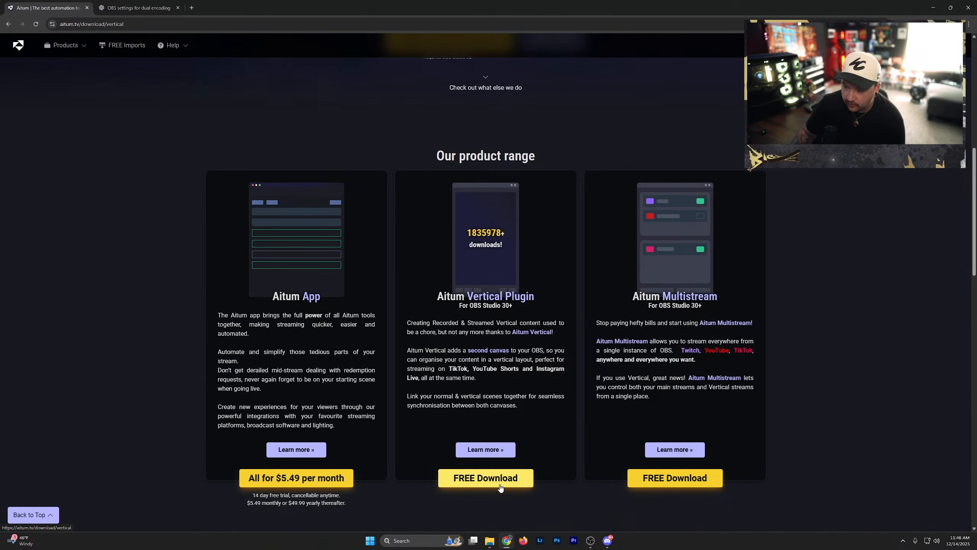
click(486, 478)
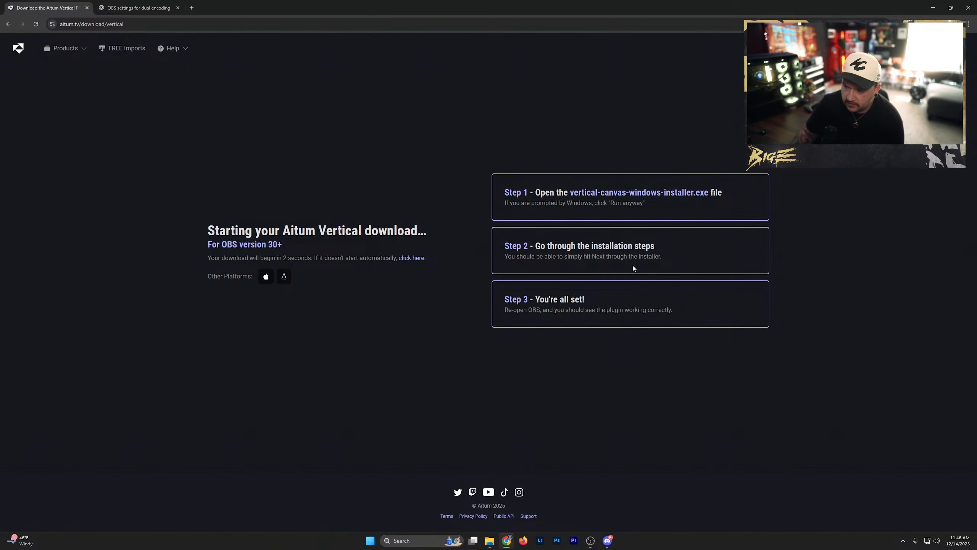
click(421, 262)
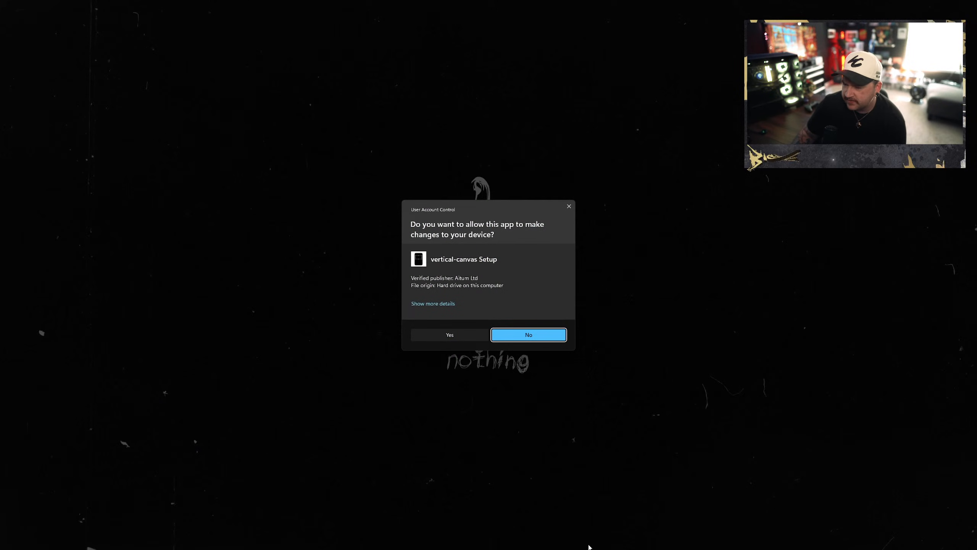
Allow the vertical-canvas installer to make changes and complete the setup wizard with its default options
click(469, 339)
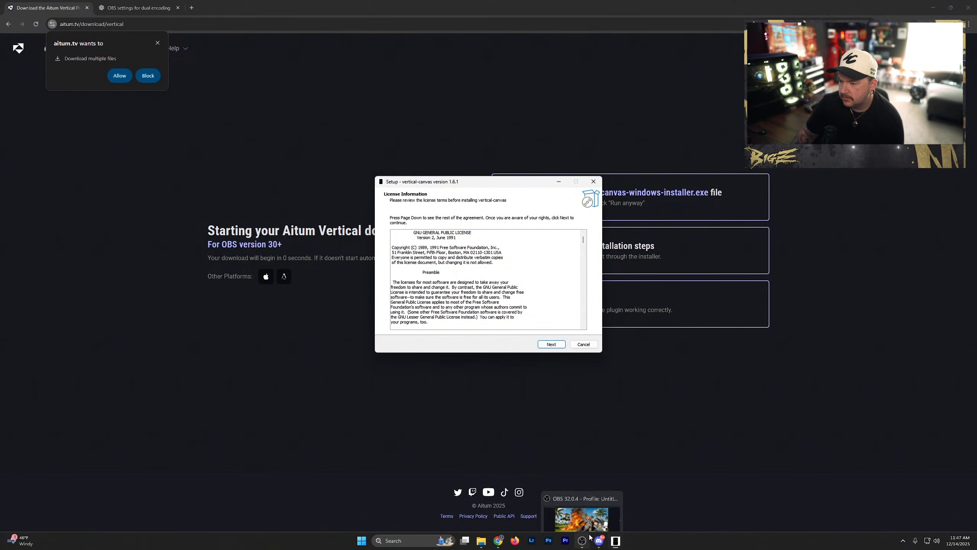
click(551, 345)
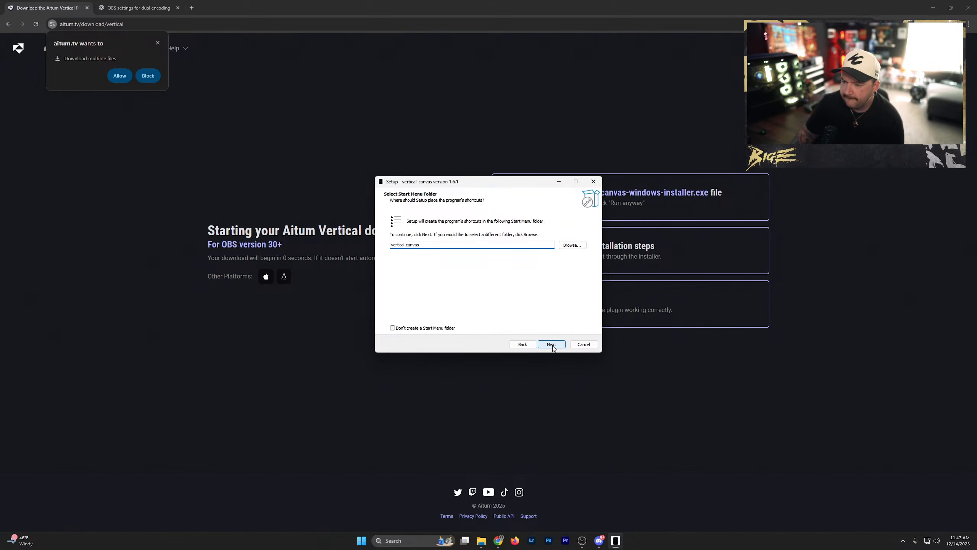
click(551, 344)
click(551, 344)
click(551, 345)
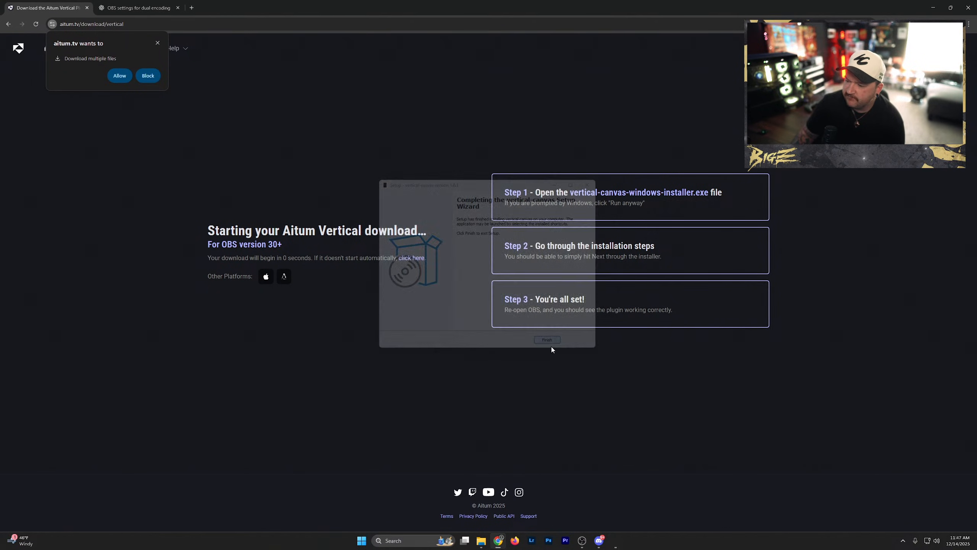
Switch to OBS, close it and relaunch OBS Studio to load the newly installed plugin
click(592, 542)
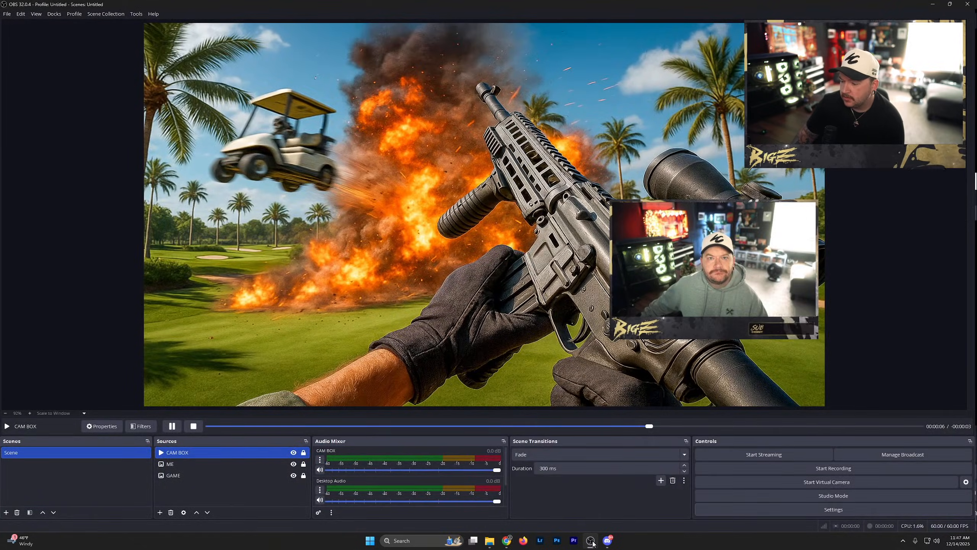
click(41, 14)
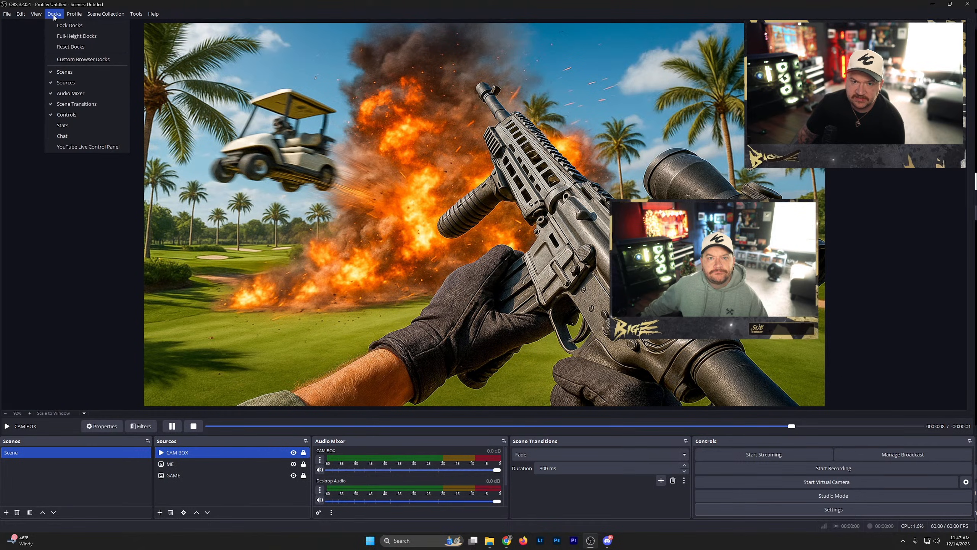
mouse_move(75, 14)
click(975, 5)
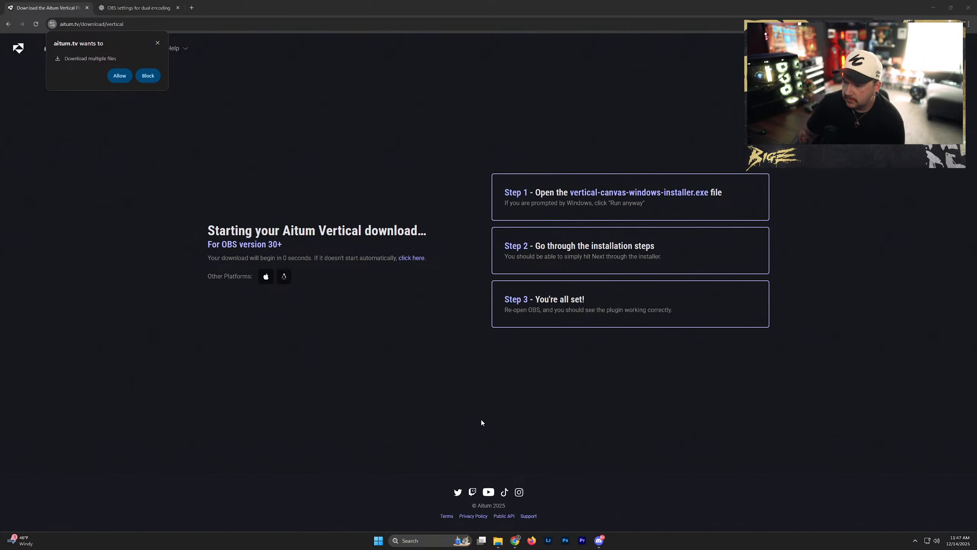
click(412, 541)
text(obs)
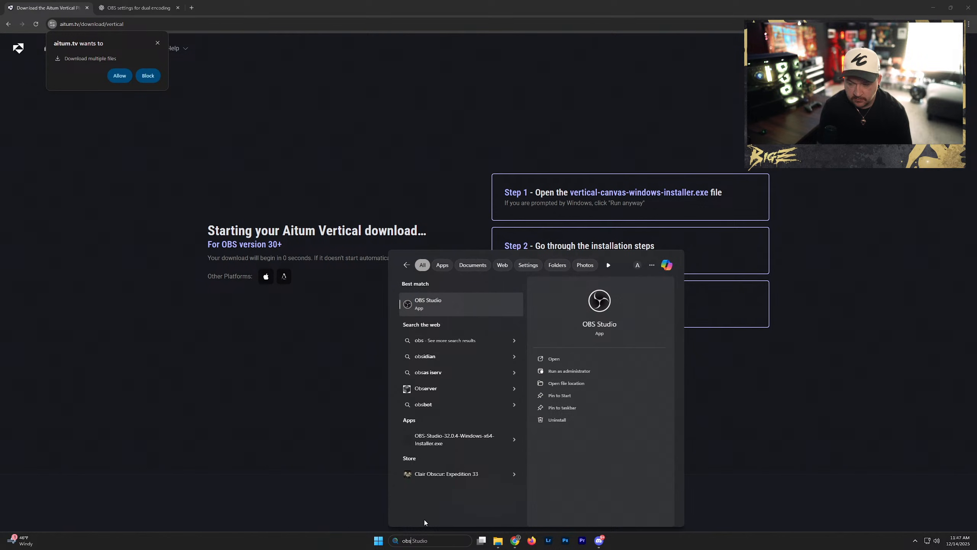
key(Return)
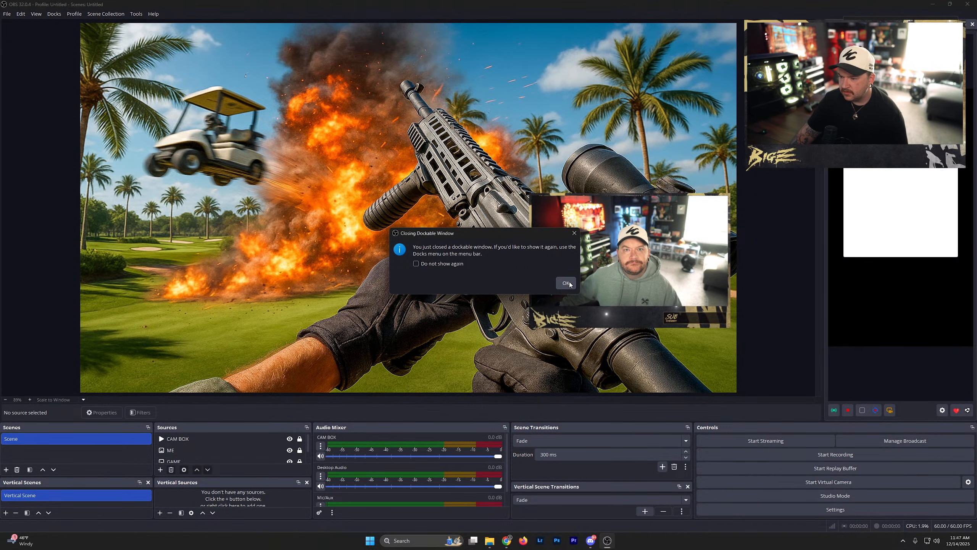
Dismiss the closed-dock notice and dock the Vertical canvas on the opposite side of the main preview
click(565, 281)
drag(846, 24, 57, 24)
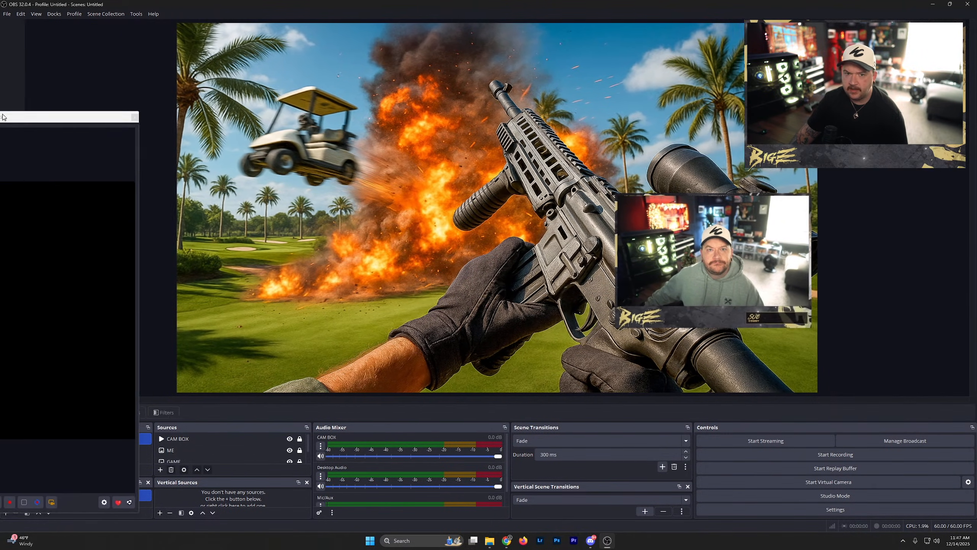
drag(144, 65, 212, 79)
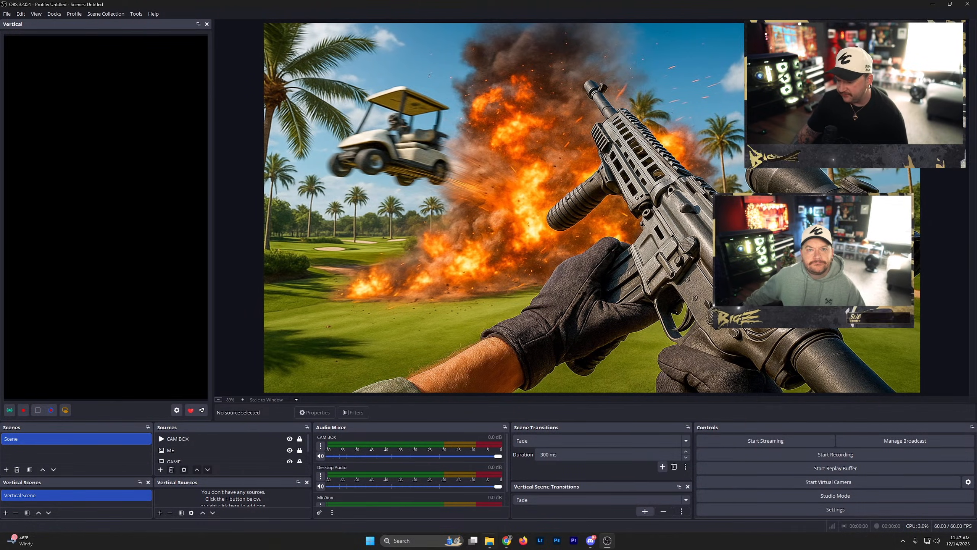
Switch to the browser, review the Aitum product range on the home page, especially Multistream, and return to OBS
click(507, 540)
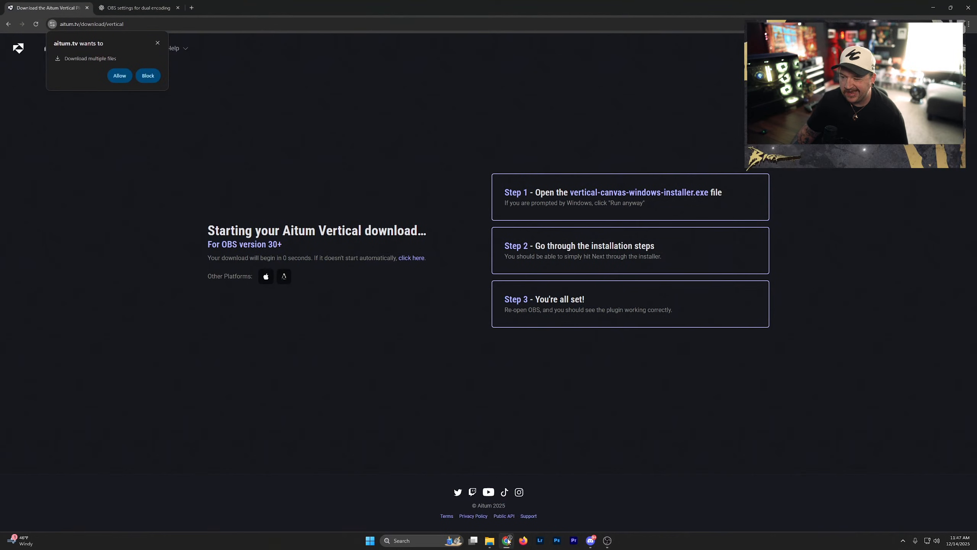
click(8, 24)
click(157, 42)
scroll(262, 347, down, 8)
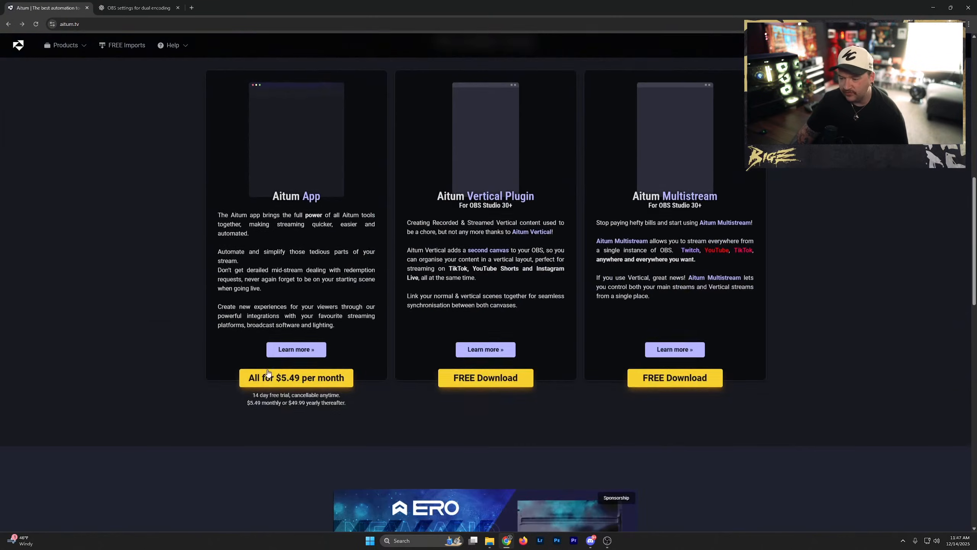
scroll(420, 375, down, 1)
scroll(492, 419, up, 3)
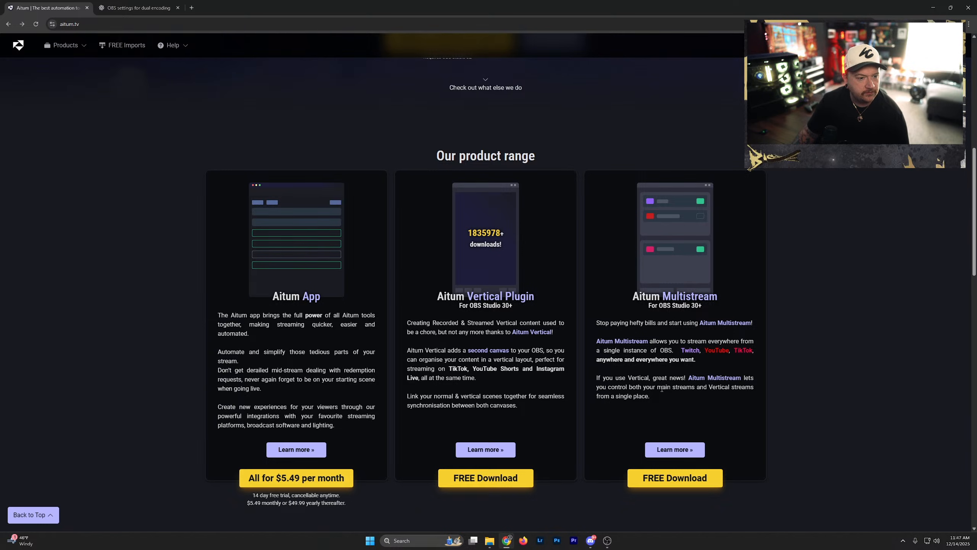
click(935, 7)
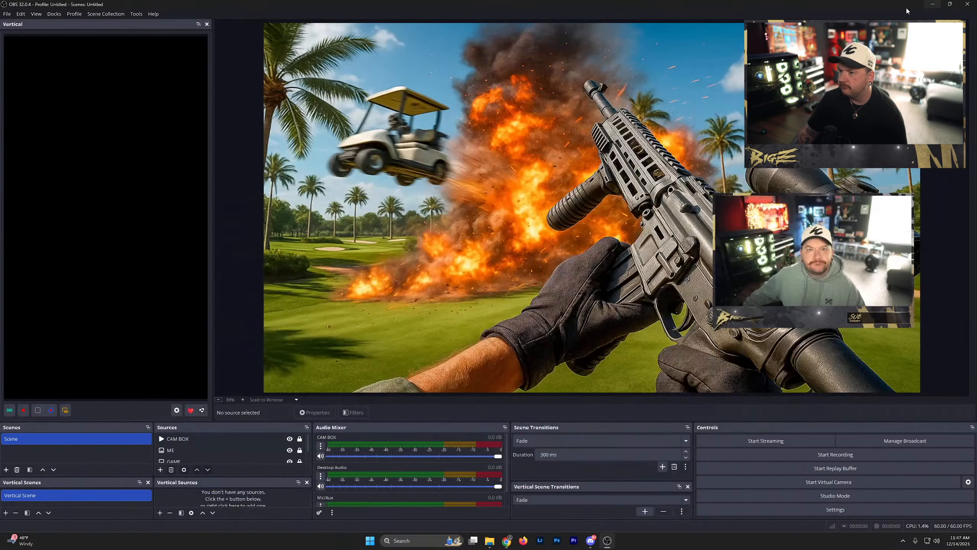
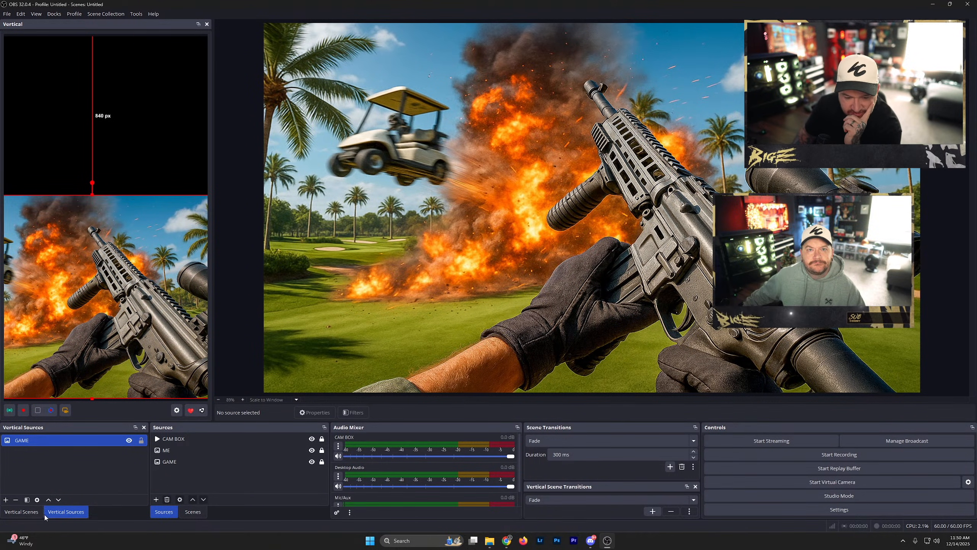
Add the existing ME image to the vertical sources and scale it to the full canvas width along the upper edge
click(6, 500)
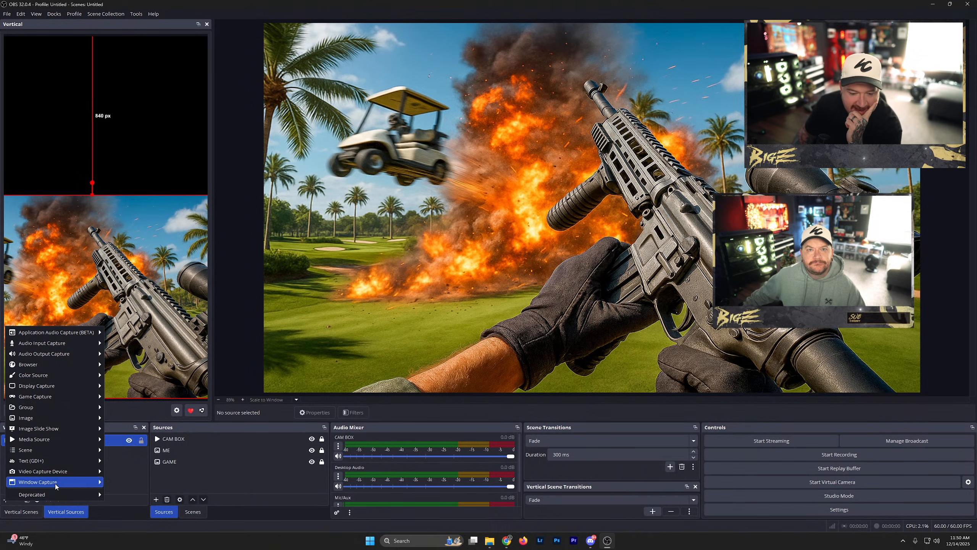
mouse_move(80, 420)
click(123, 430)
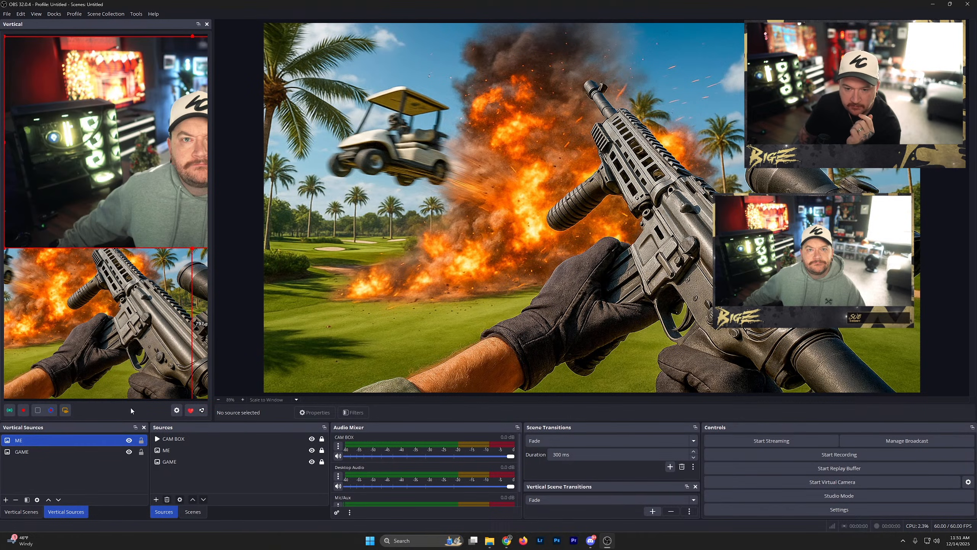
drag(169, 167, 73, 167)
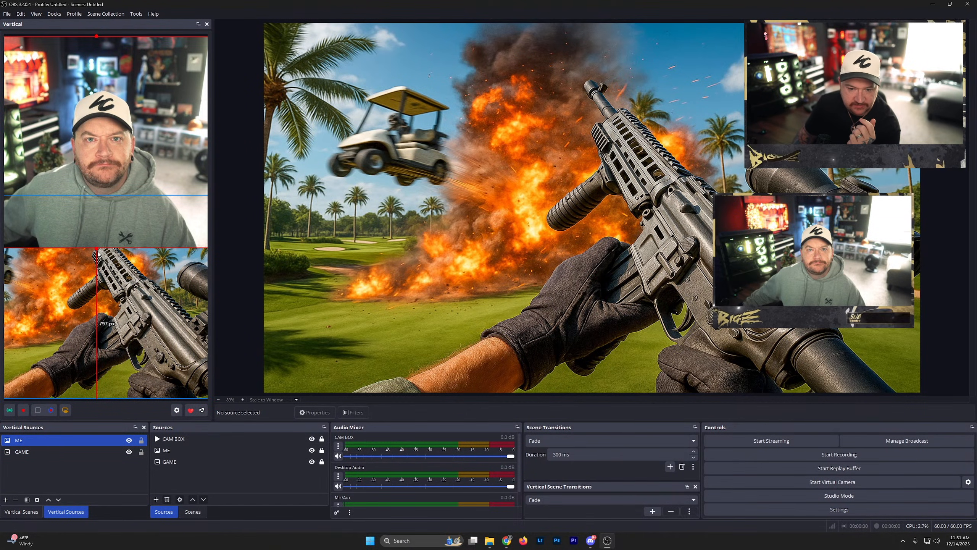
drag(95, 248, 145, 136)
drag(99, 163, 150, 109)
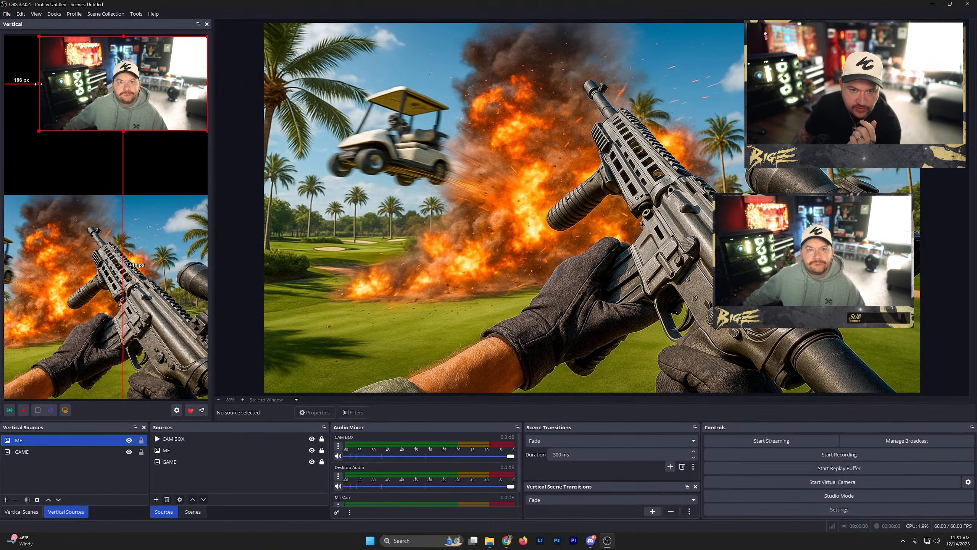
drag(39, 83, 4, 83)
Enlarge the GAME image in the vertical canvas up to the camera's lower edge and center it horizontally
click(106, 305)
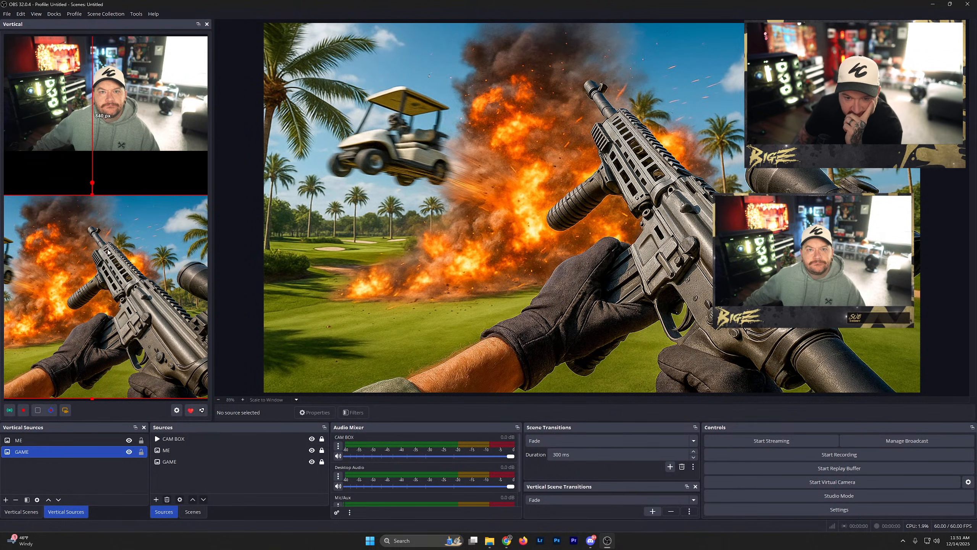
drag(105, 195, 113, 150)
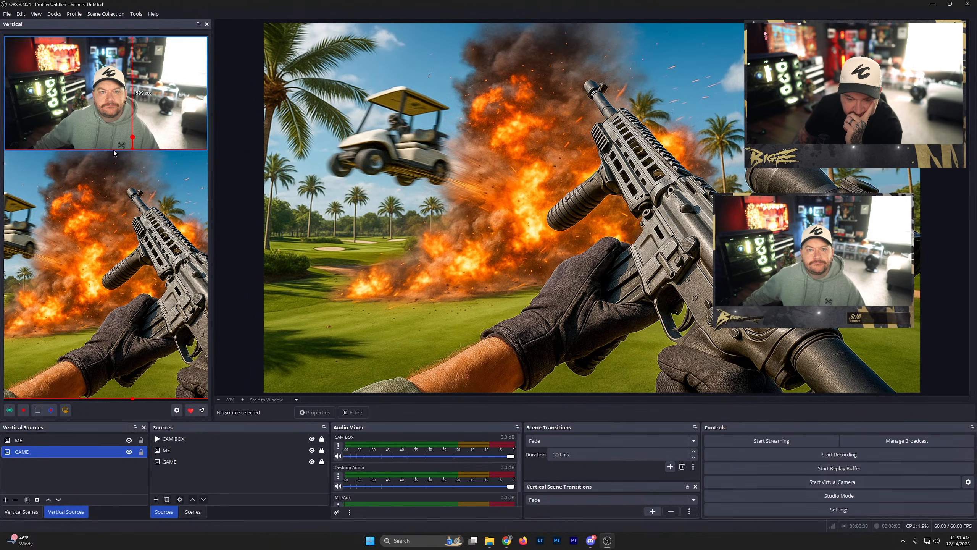
right_click(47, 454)
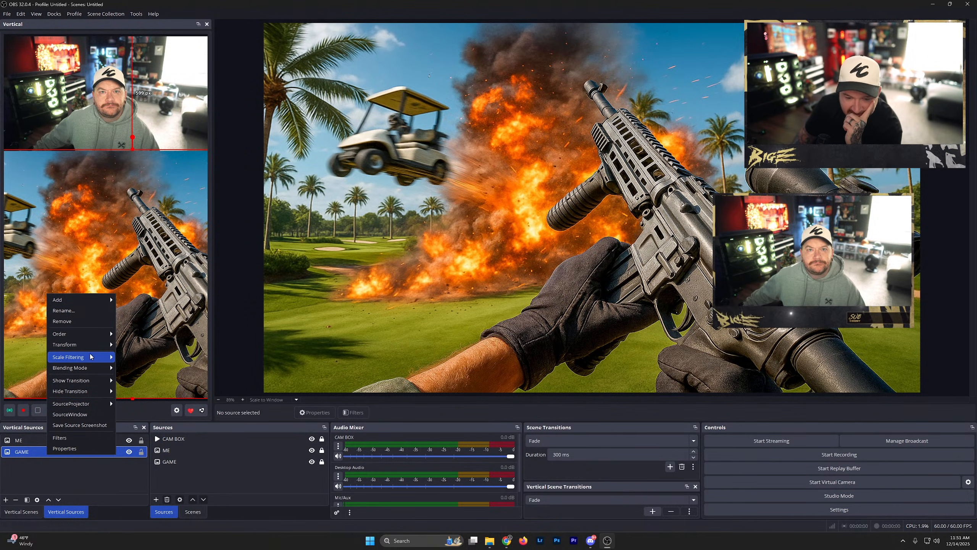
mouse_move(84, 345)
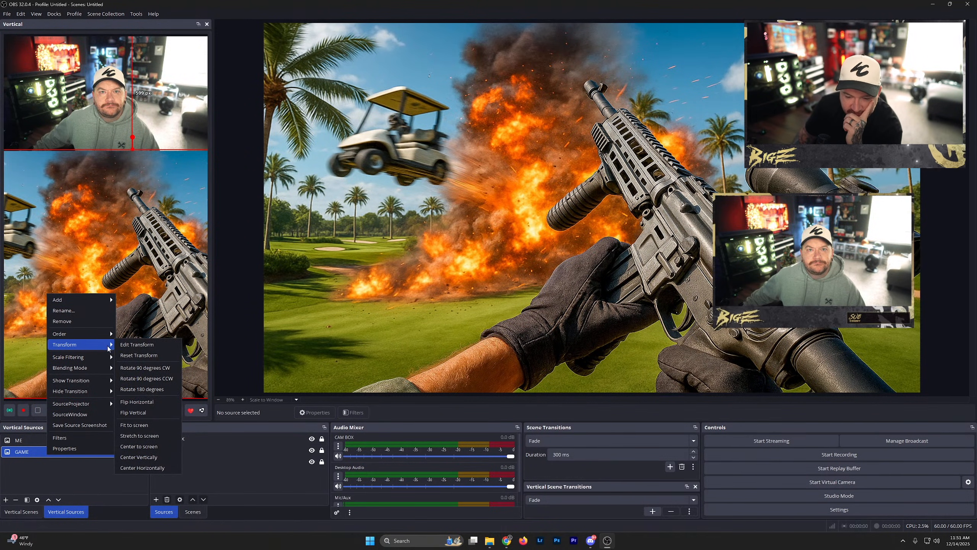
click(135, 468)
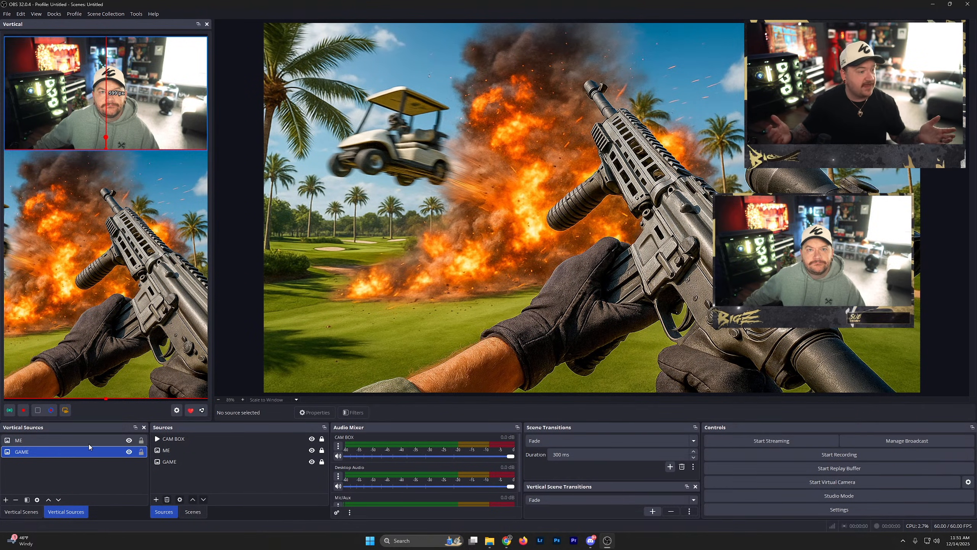
Add the existing CAM BOX media source to the vertical canvas and move and scale it to frame the camera image
click(6, 499)
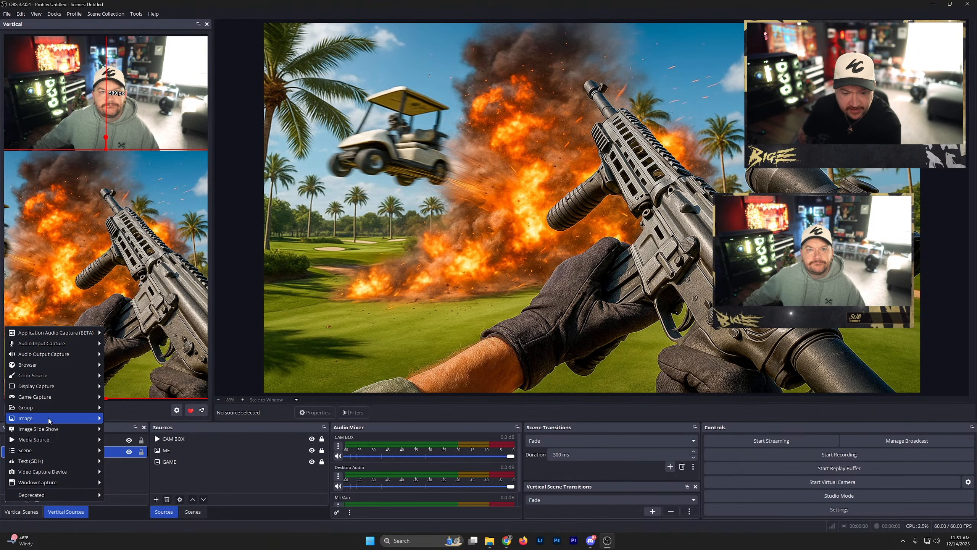
mouse_move(93, 420)
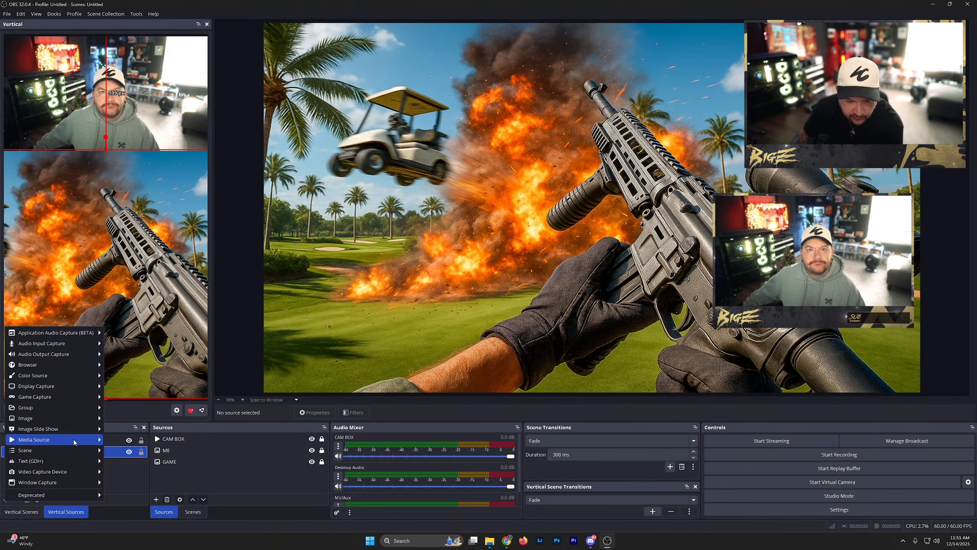
mouse_move(73, 439)
click(122, 452)
drag(147, 210, 108, 204)
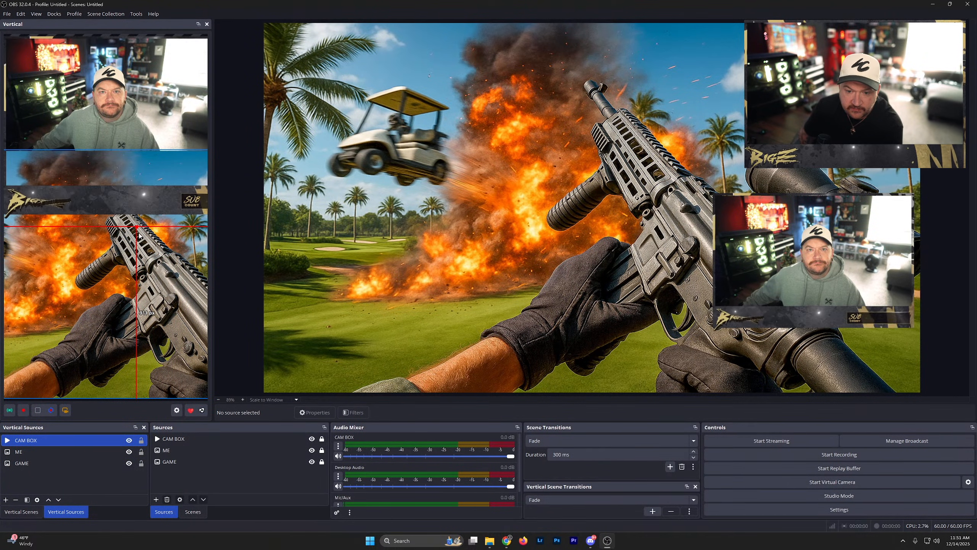
drag(141, 237, 108, 180)
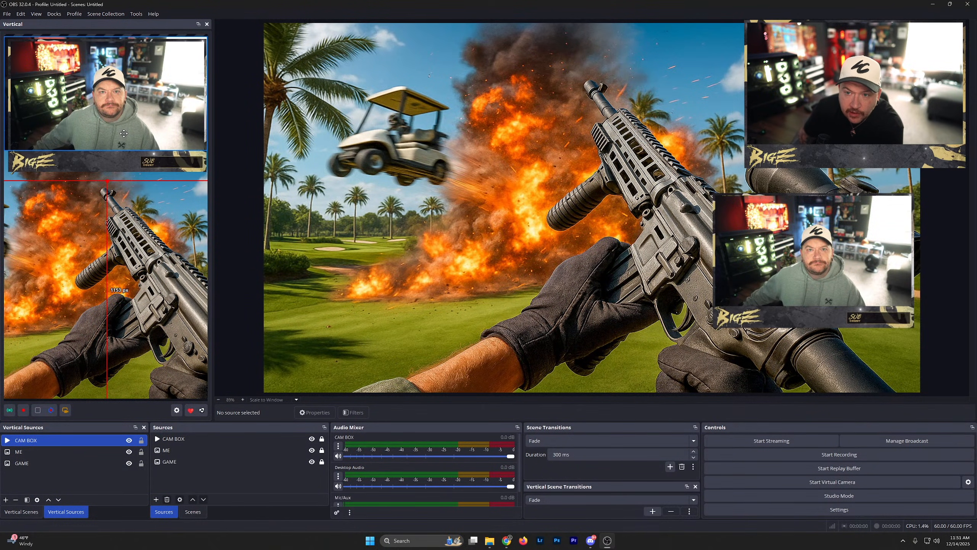
drag(124, 134, 124, 132)
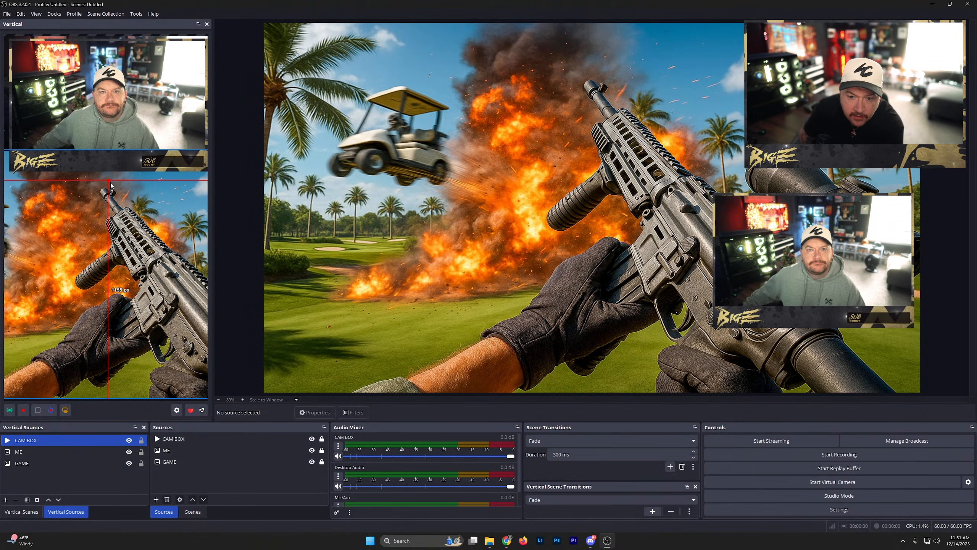
drag(110, 185, 103, 170)
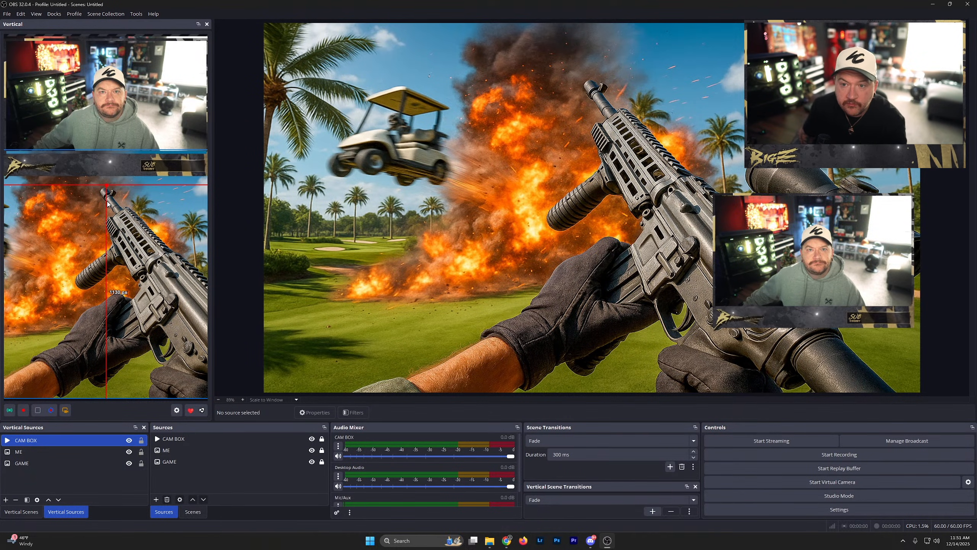
Finish positioning the CAM BOX overlay over the camera image and lock all three vertical sources
drag(108, 204, 116, 193)
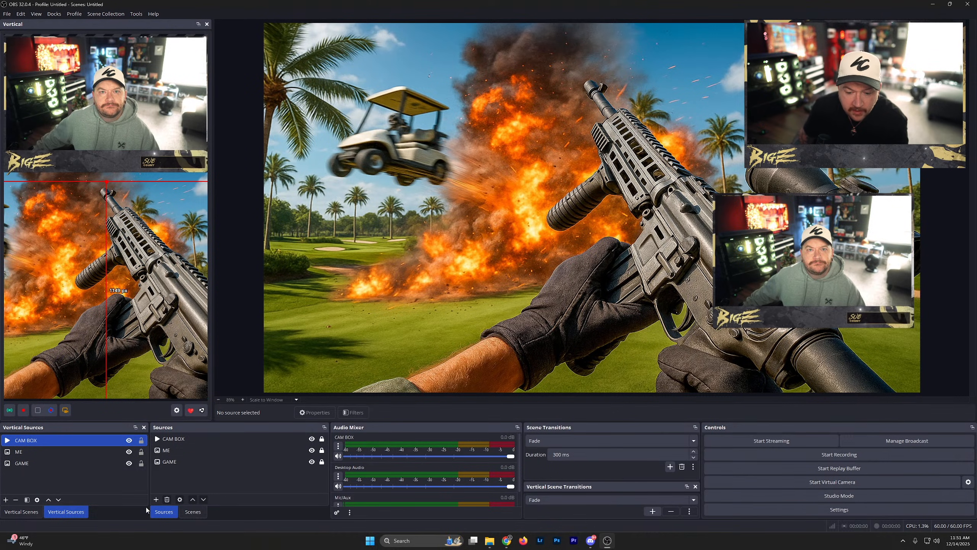
click(145, 465)
click(141, 452)
click(141, 441)
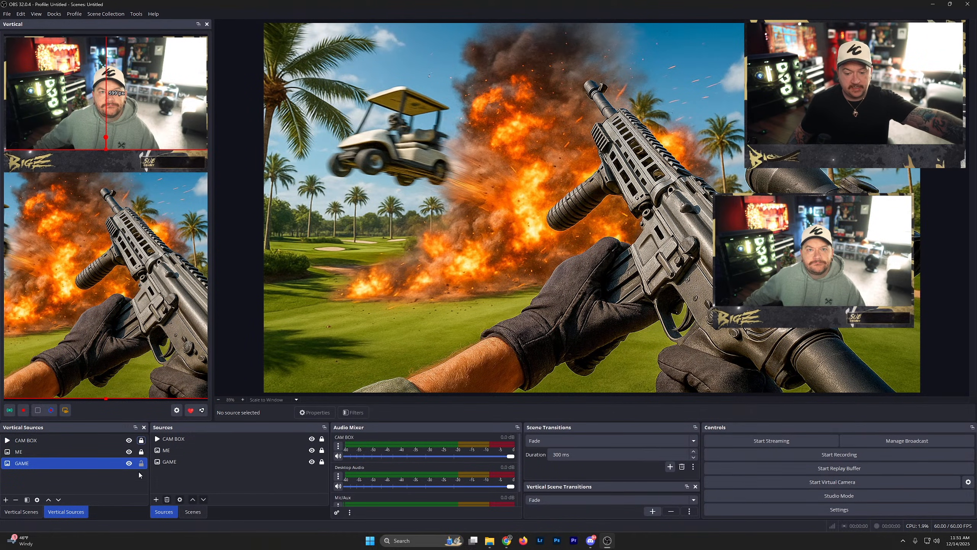
click(141, 463)
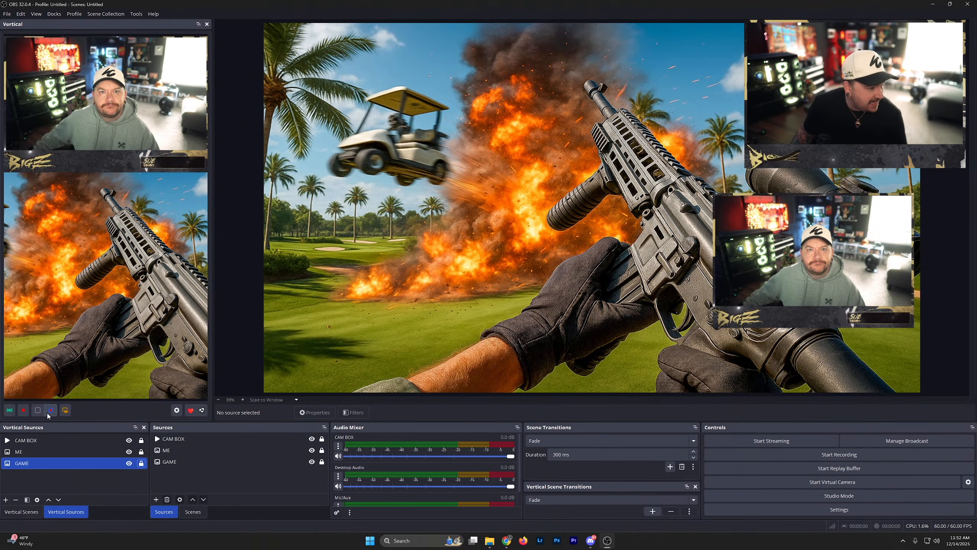
Enlarge the Vertical Settings dialog, set the Backtrack recording length to 90 s, and start Backtrack for the vertical canvas
click(176, 412)
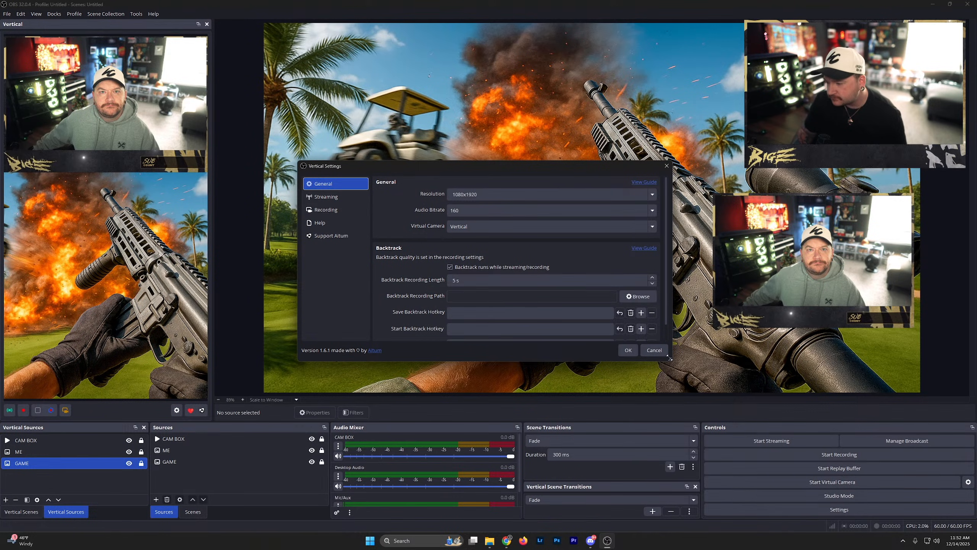
drag(668, 357, 715, 393)
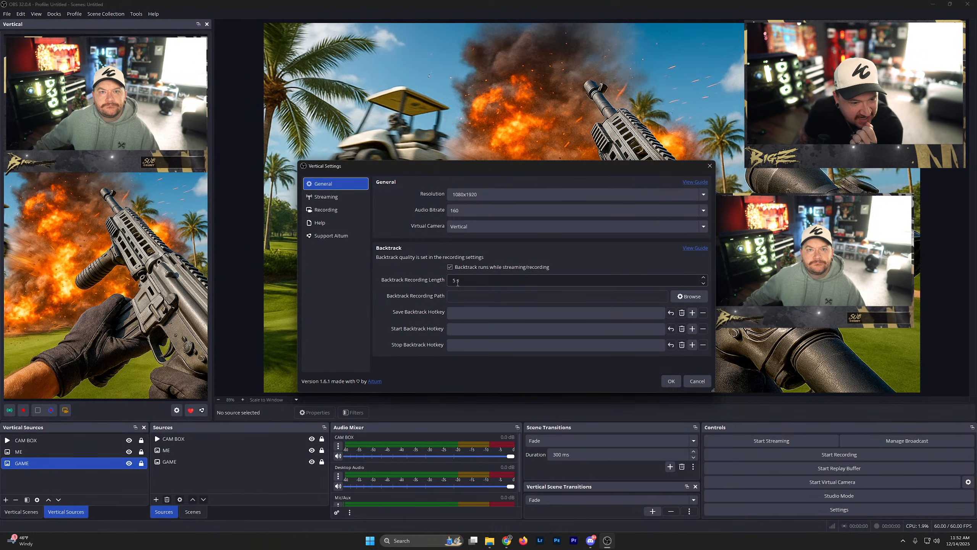
double_click(457, 281)
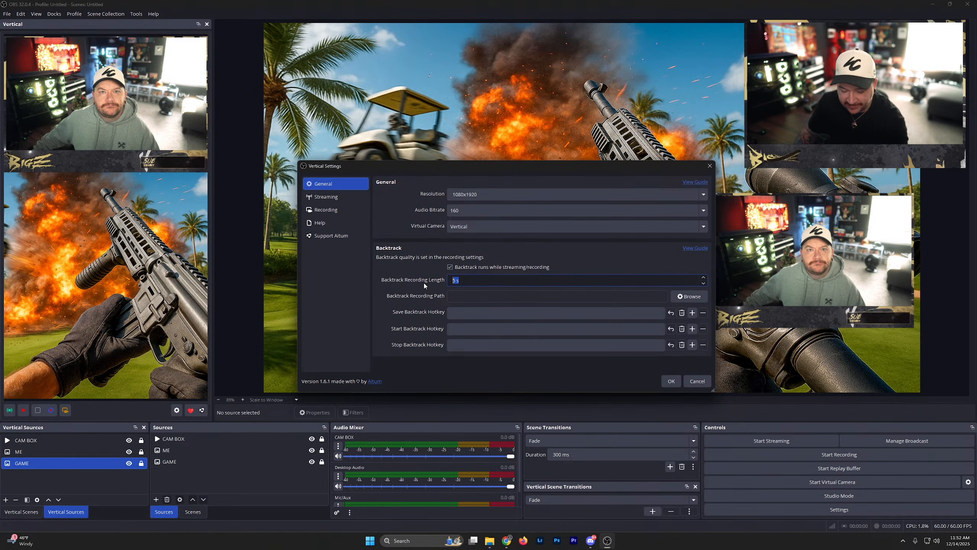
text(90)
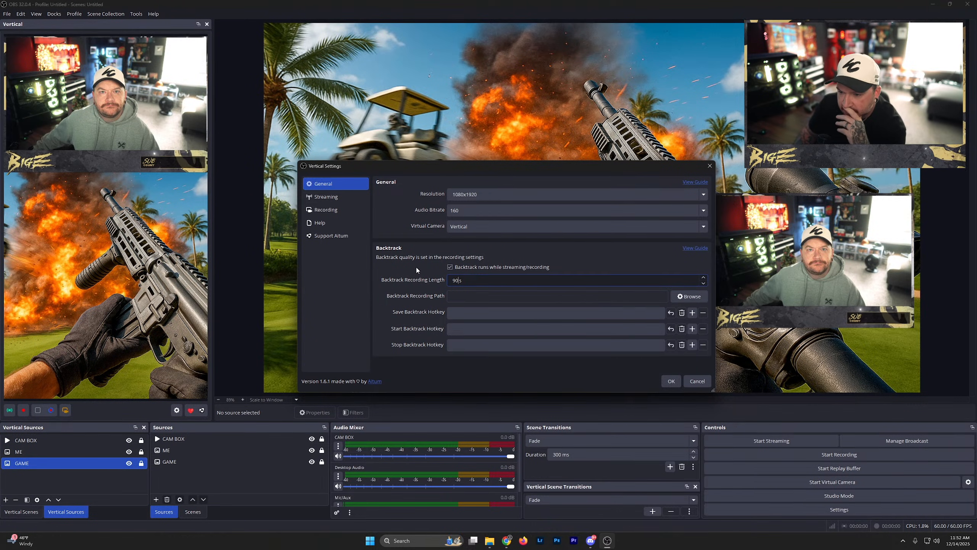
click(670, 381)
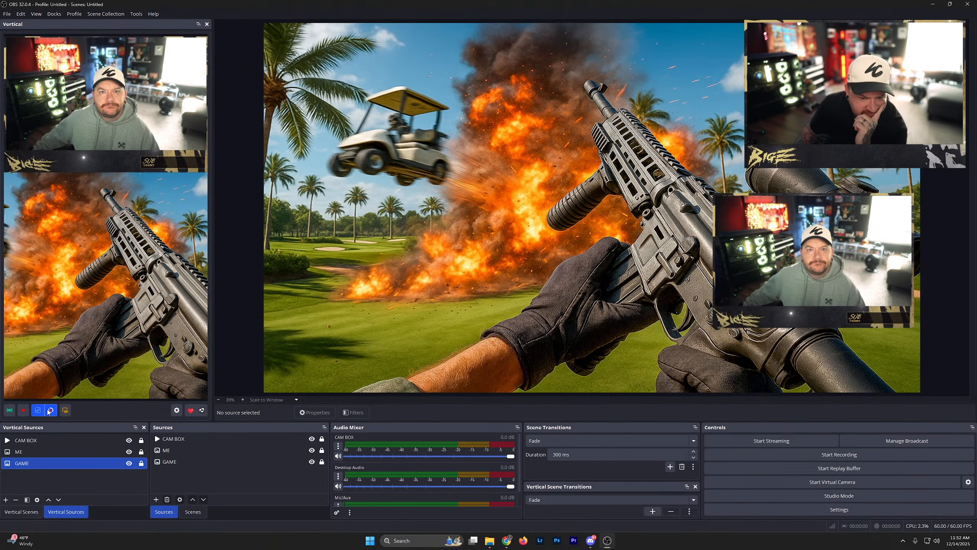
Review the Backtrack path and hotkeys plus the streaming and recording options in the Vertical Settings
click(176, 411)
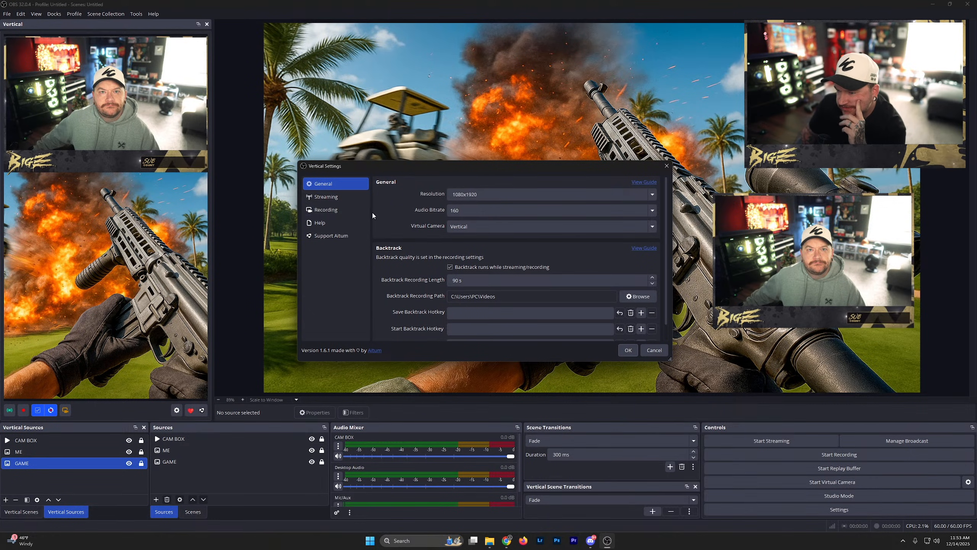
scroll(400, 270, down, 1)
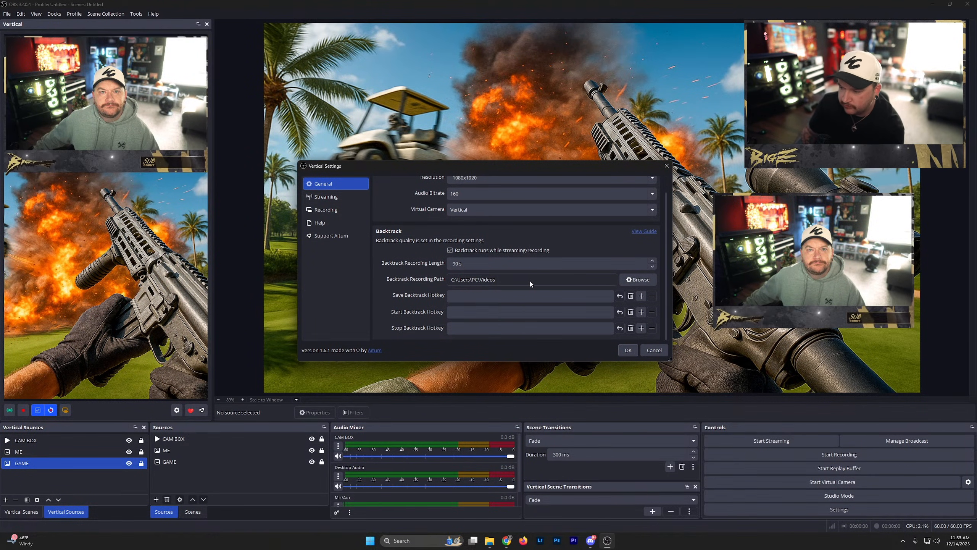
click(337, 196)
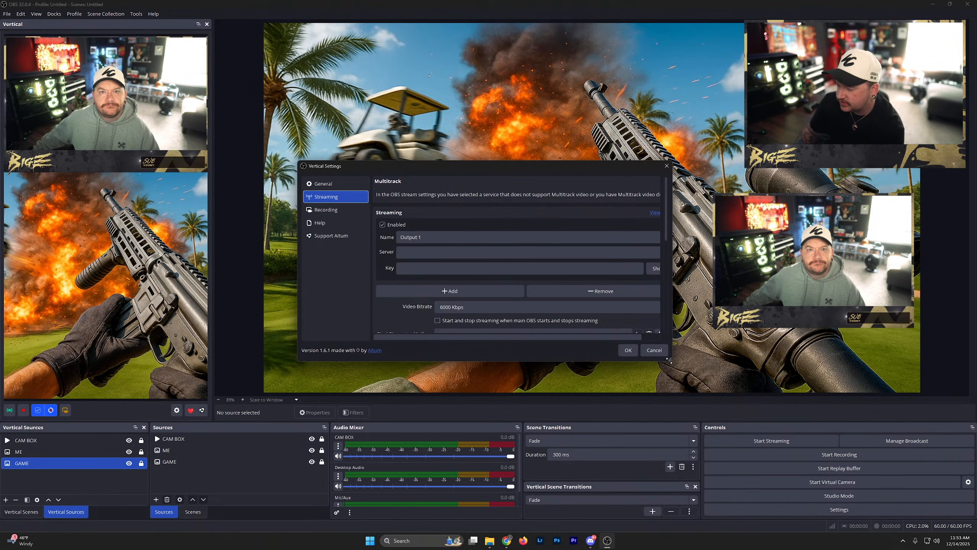
drag(669, 360, 669, 481)
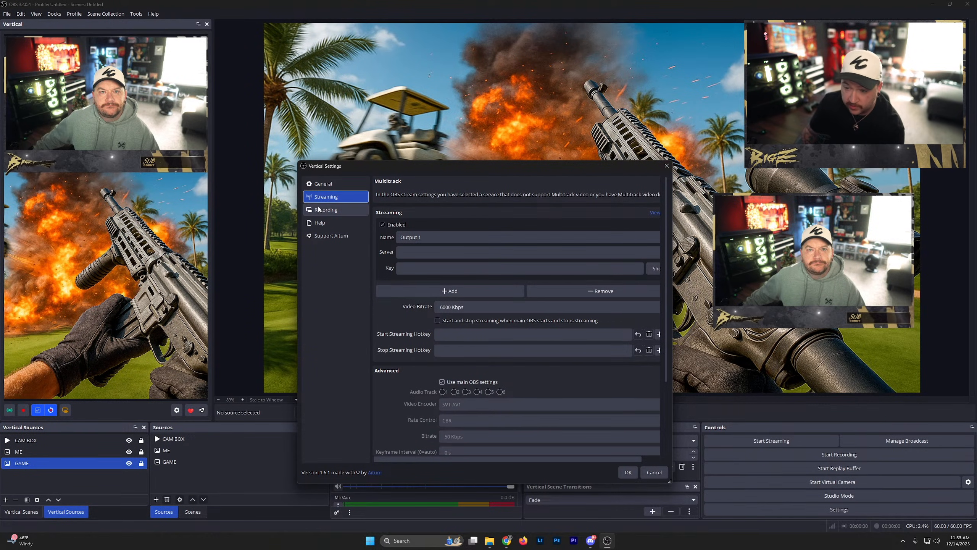
click(345, 212)
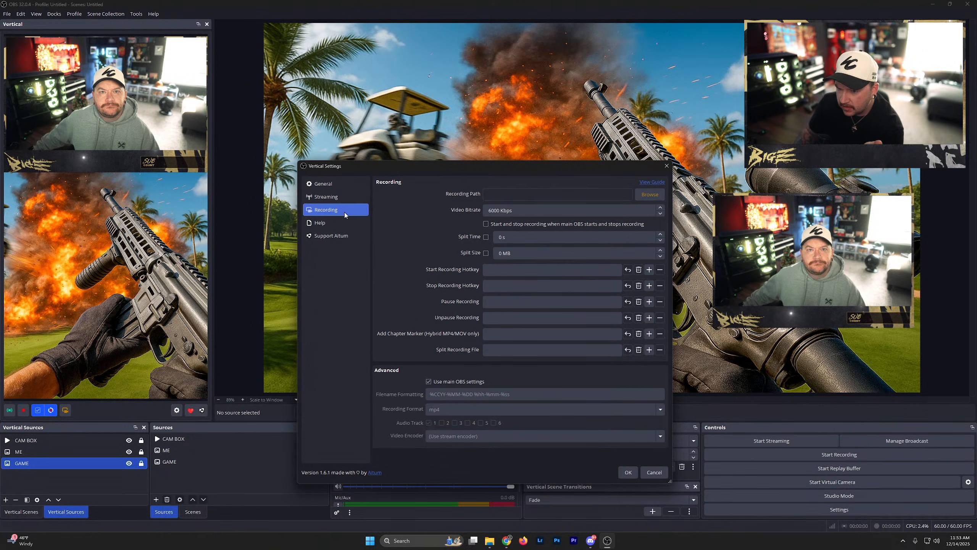
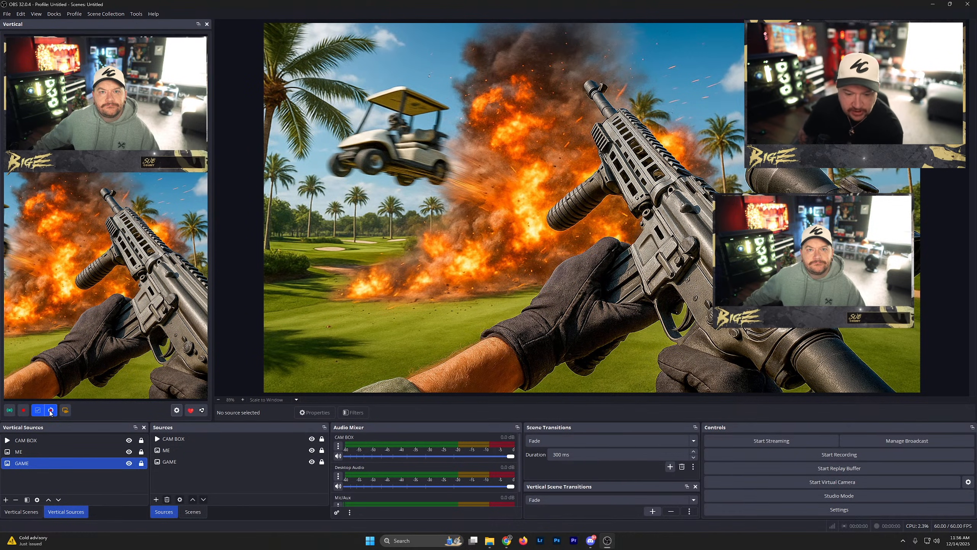
Reopen the Vertical Settings and check the recording, streaming and general pages, especially the Backtrack length, recording path and save hotkey
click(177, 411)
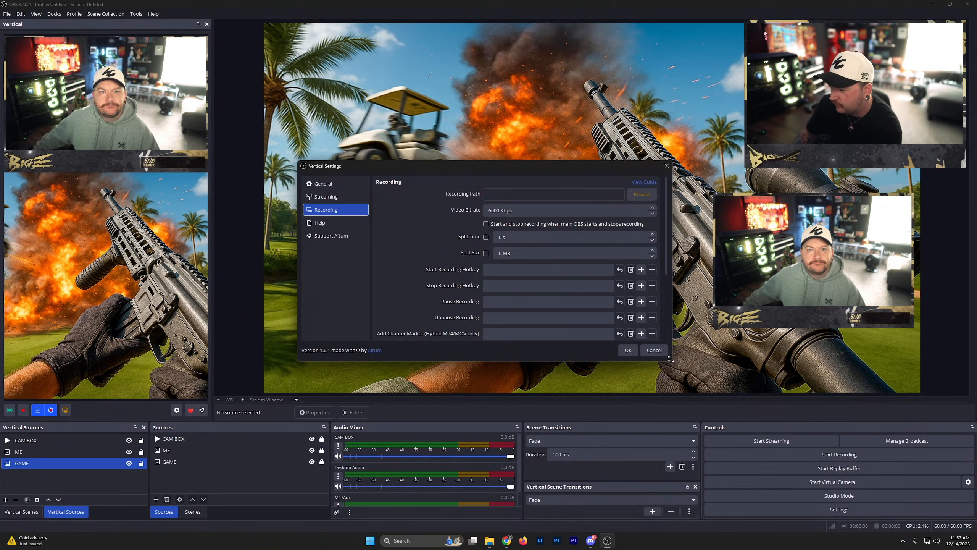
drag(670, 359, 749, 457)
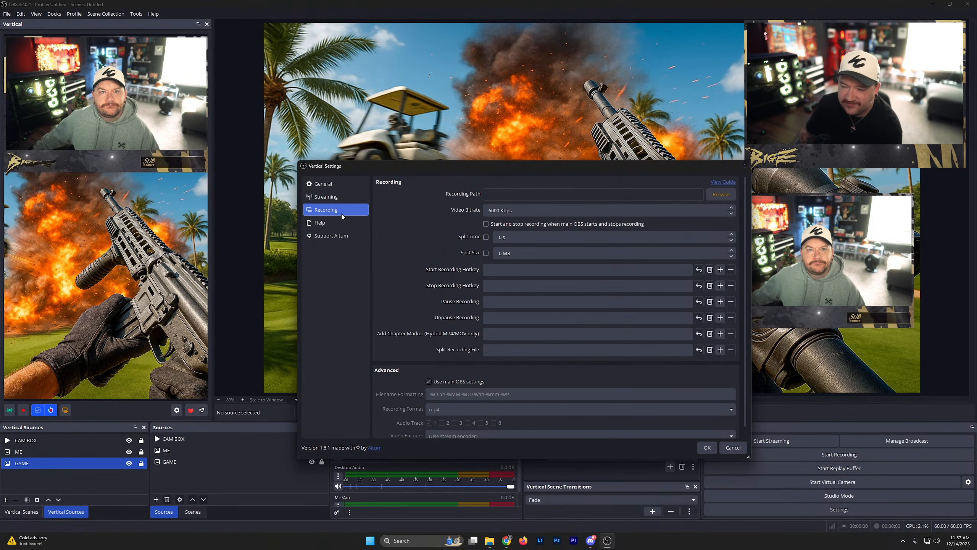
click(340, 201)
click(323, 183)
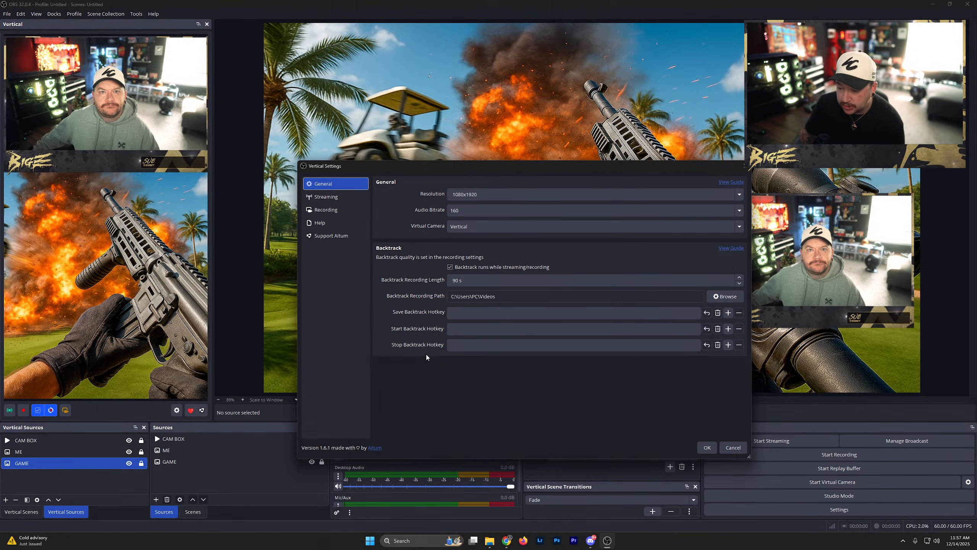
click(706, 448)
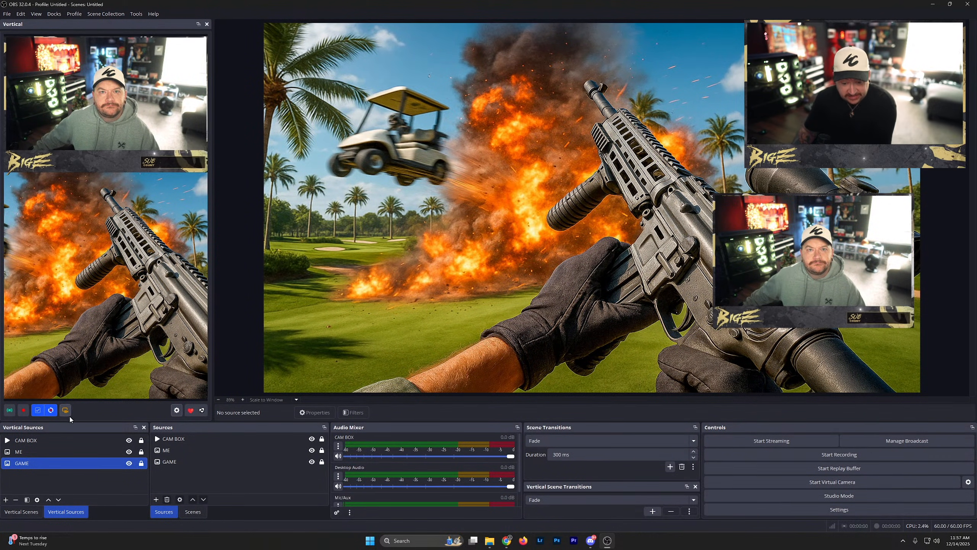
click(177, 410)
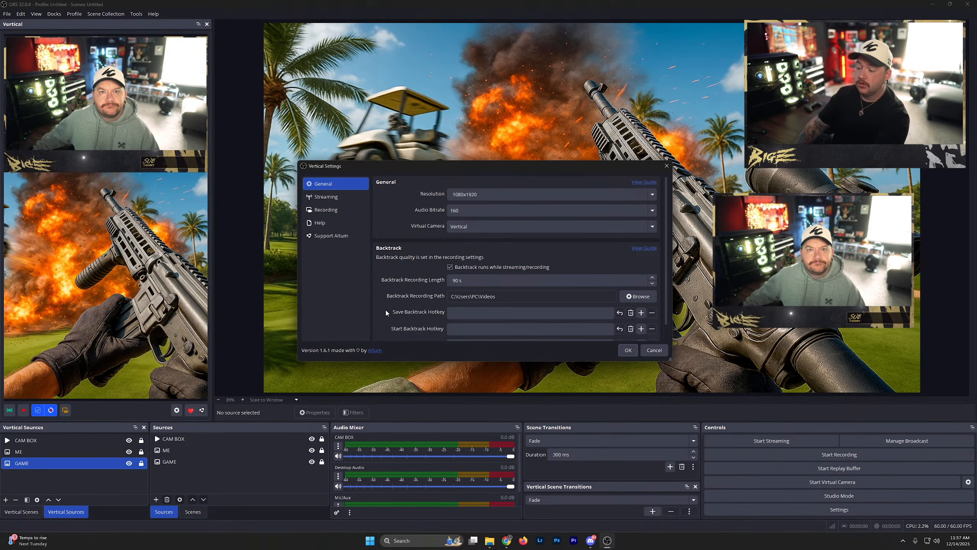
click(636, 352)
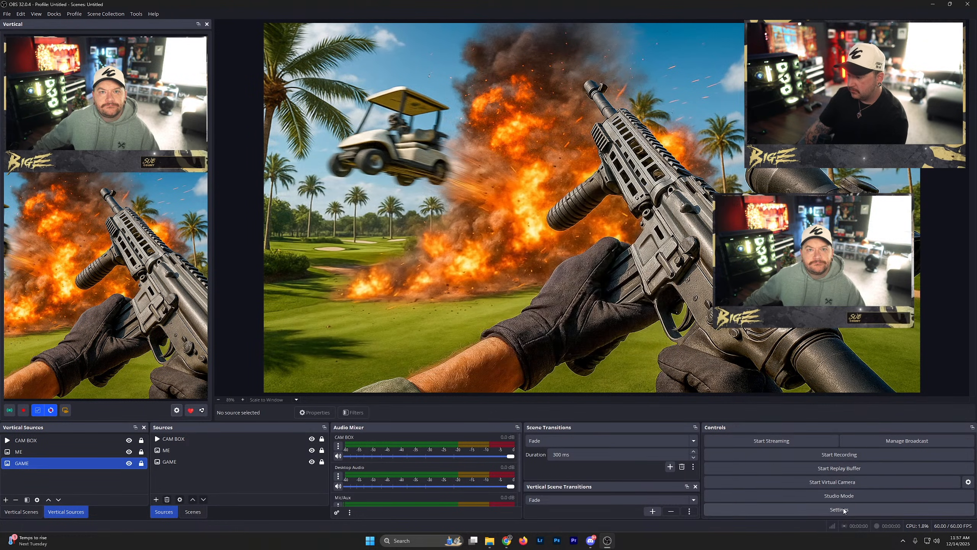
Check the recording path and format in the main OBS recording output settings
click(823, 507)
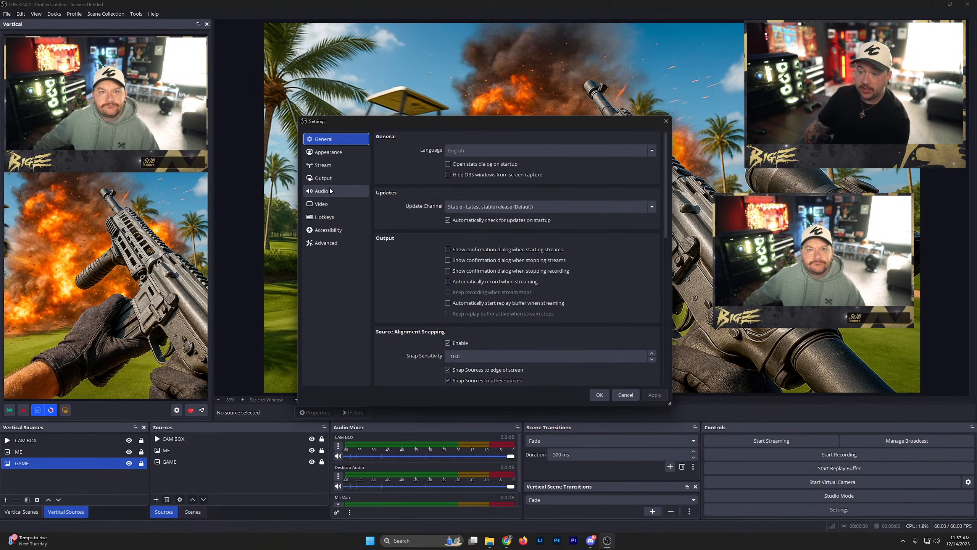
click(323, 178)
click(428, 155)
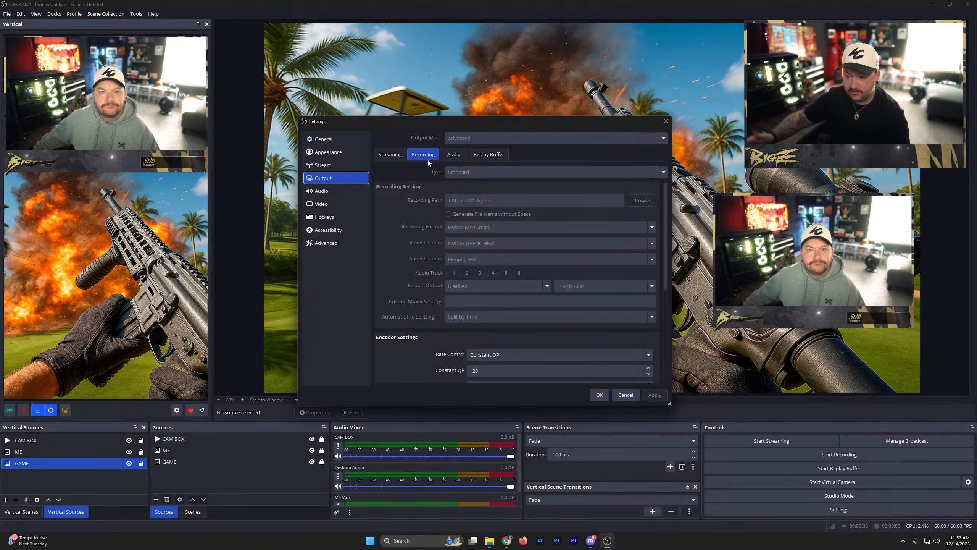
click(596, 396)
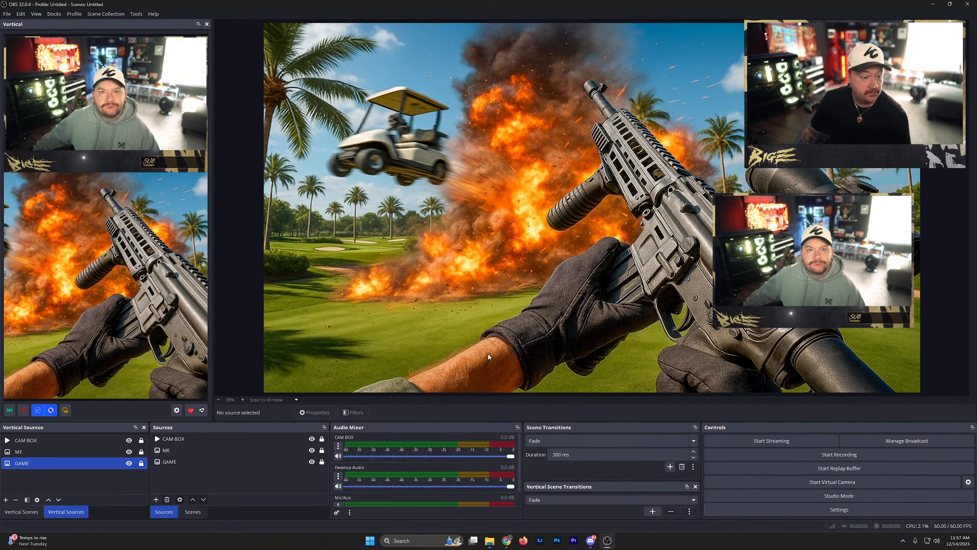
Save a Backtrack clip of the vertical canvas and open the Videos folder in File Explorer
click(51, 411)
right_click(490, 540)
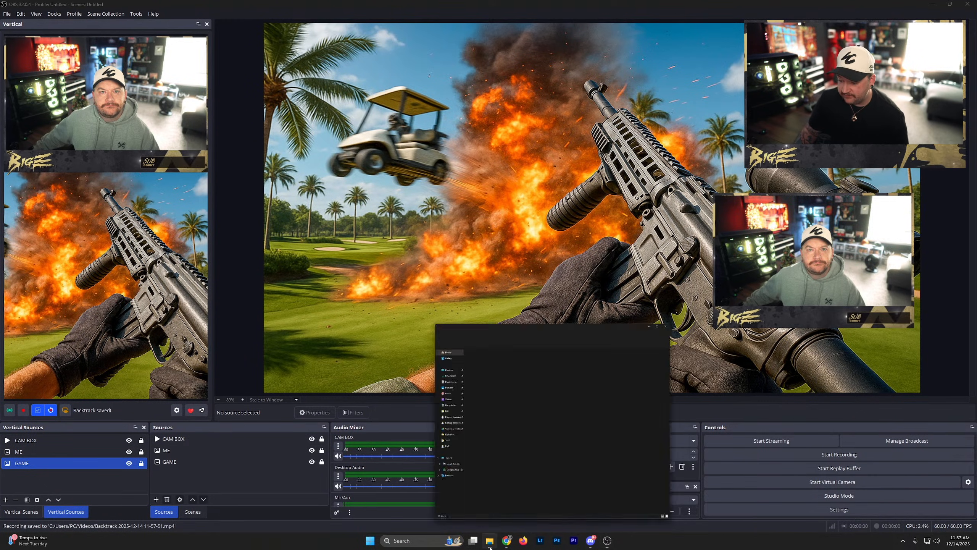
click(440, 274)
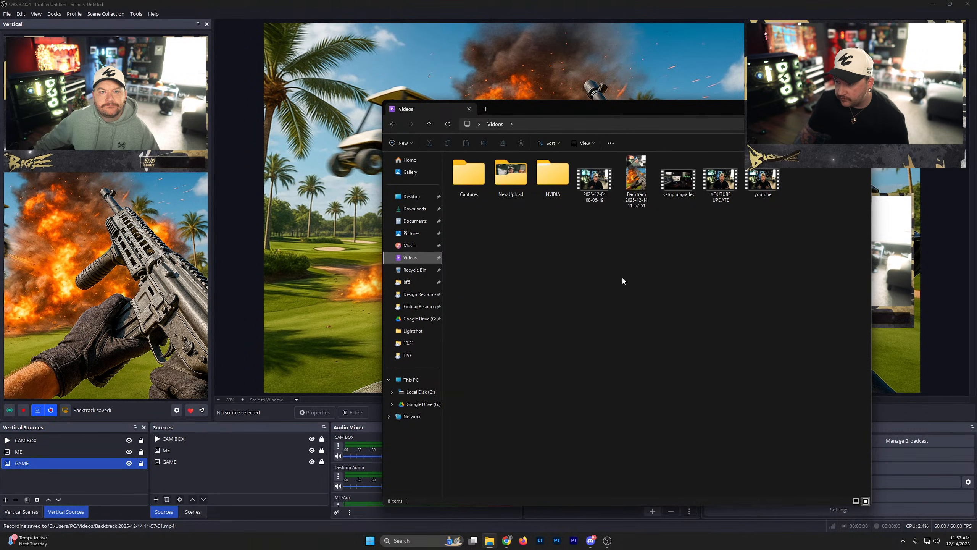
Play the saved Backtrack clip in Media Player to check the vertical layout, and close the player
double_click(636, 181)
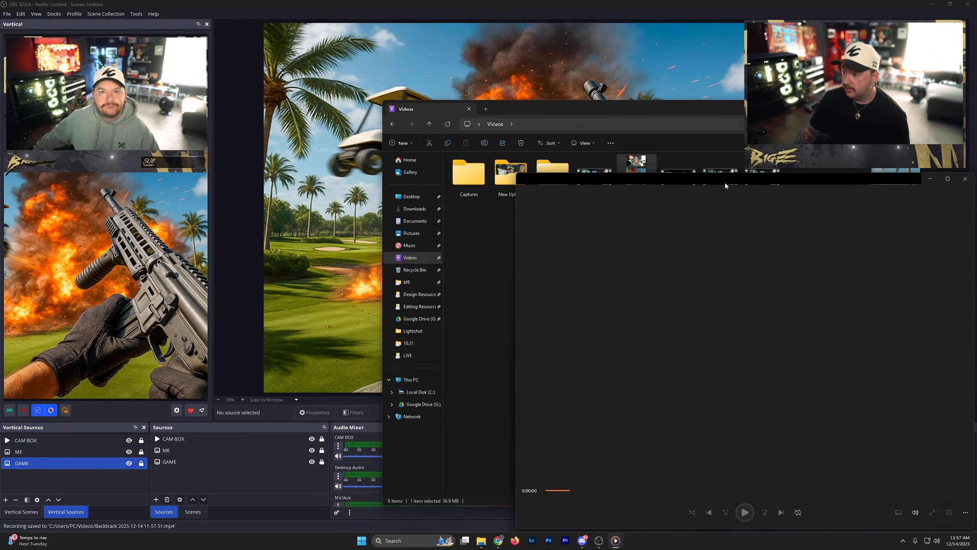
drag(874, 174, 643, 106)
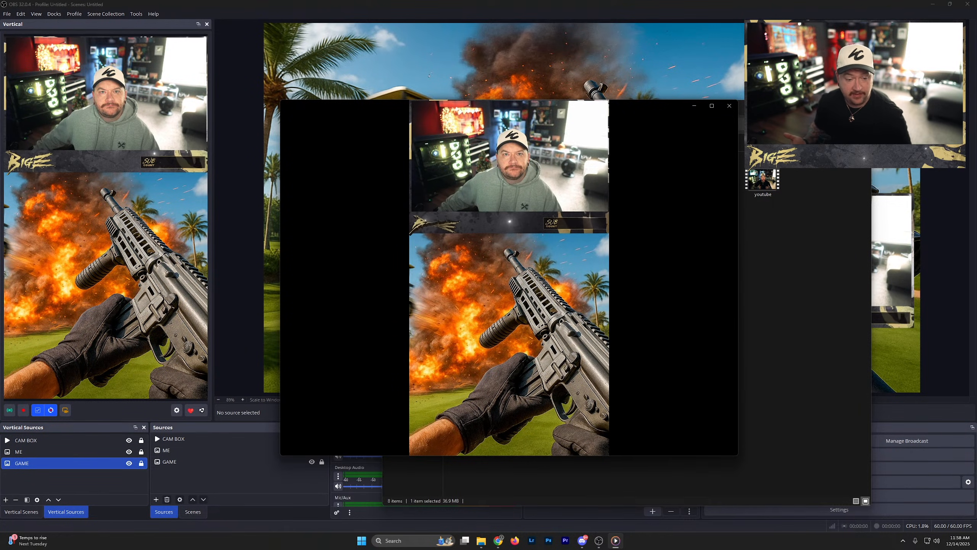
mouse_move(523, 317)
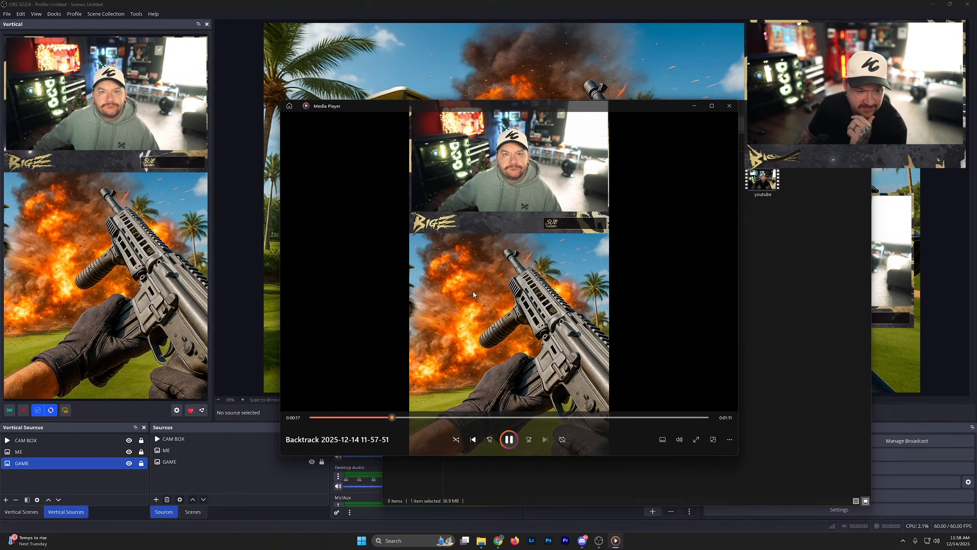
click(734, 105)
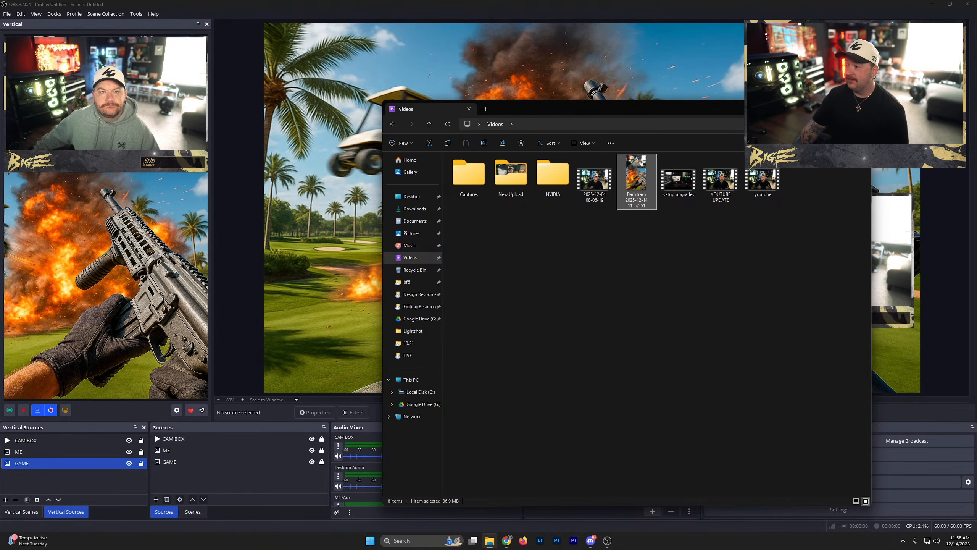
click(827, 107)
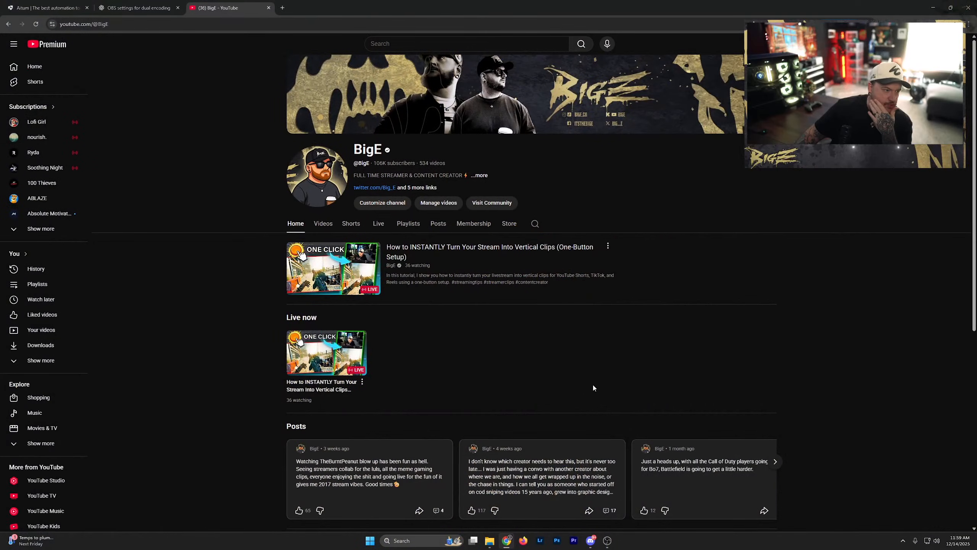
In the browser, open the BigE channel's YOUTUBE WORKSHOP playlist and skip to the 2026 Creator Growth Workshop video
click(401, 223)
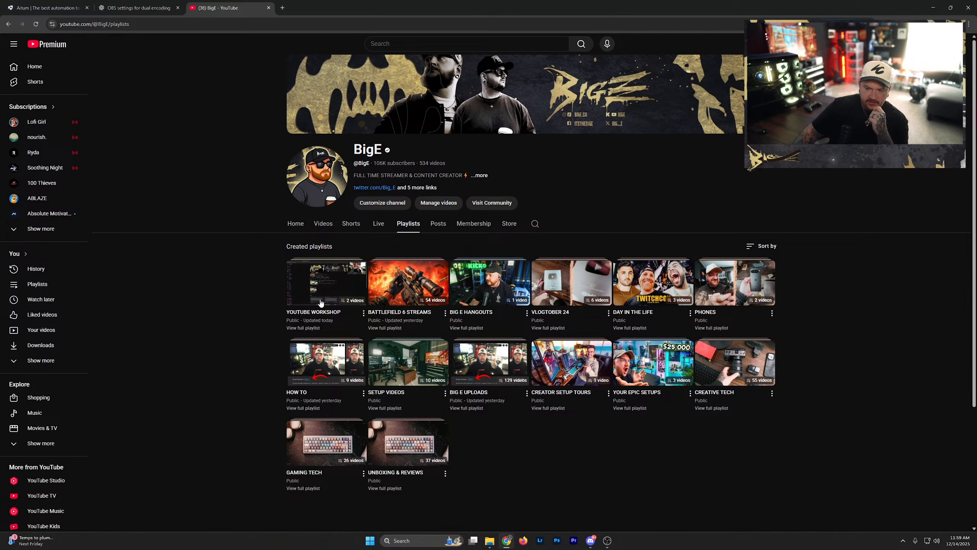
click(320, 303)
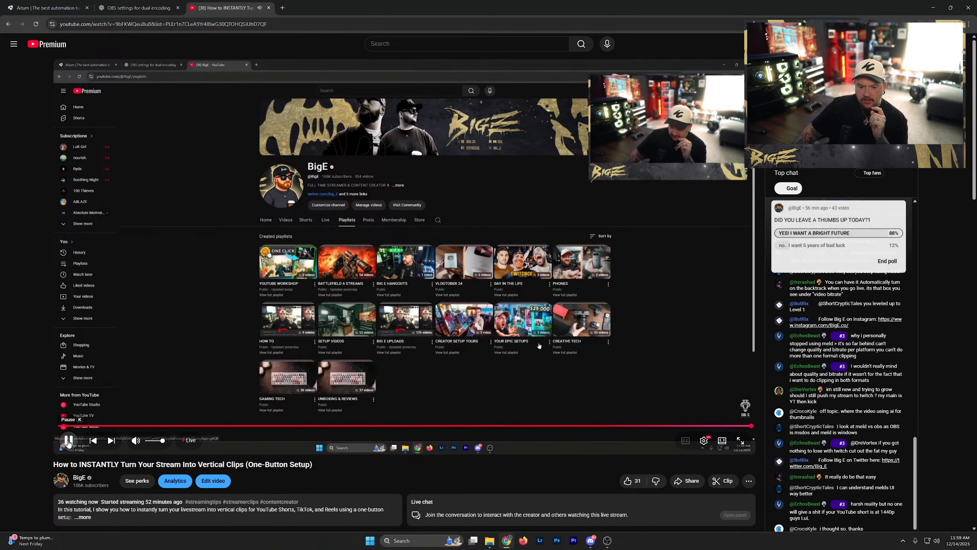
click(68, 441)
key(shift+n)
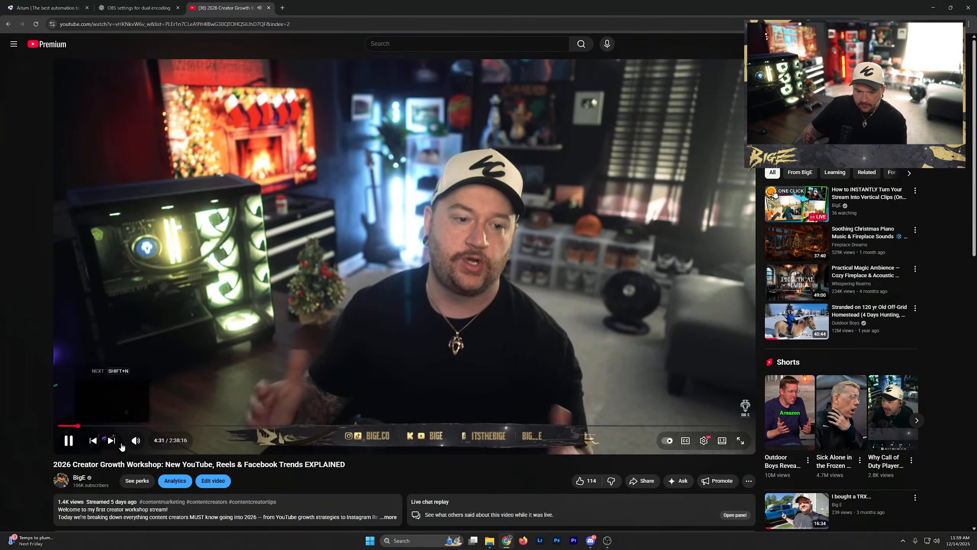
Mute and pause the workshop video and seek to about 1:53:00
click(135, 440)
click(78, 444)
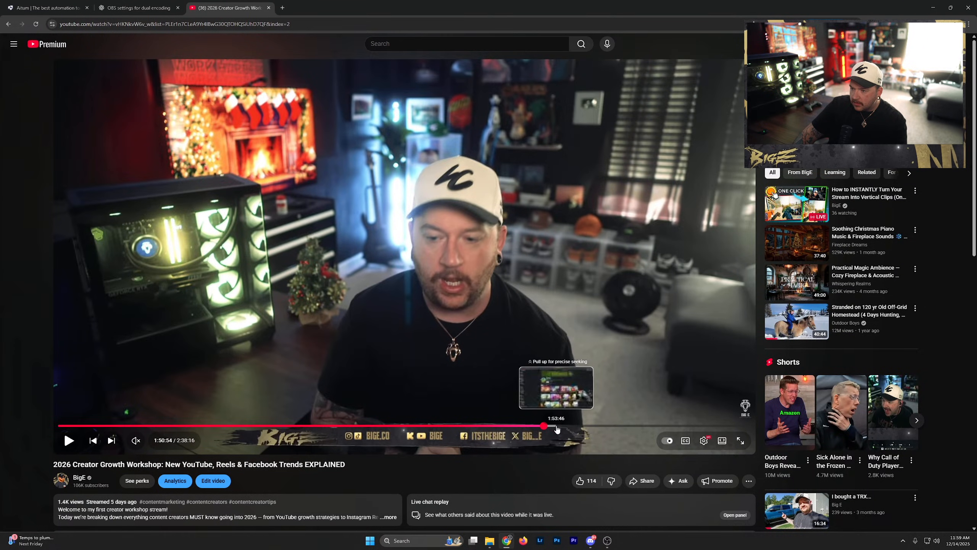
click(553, 425)
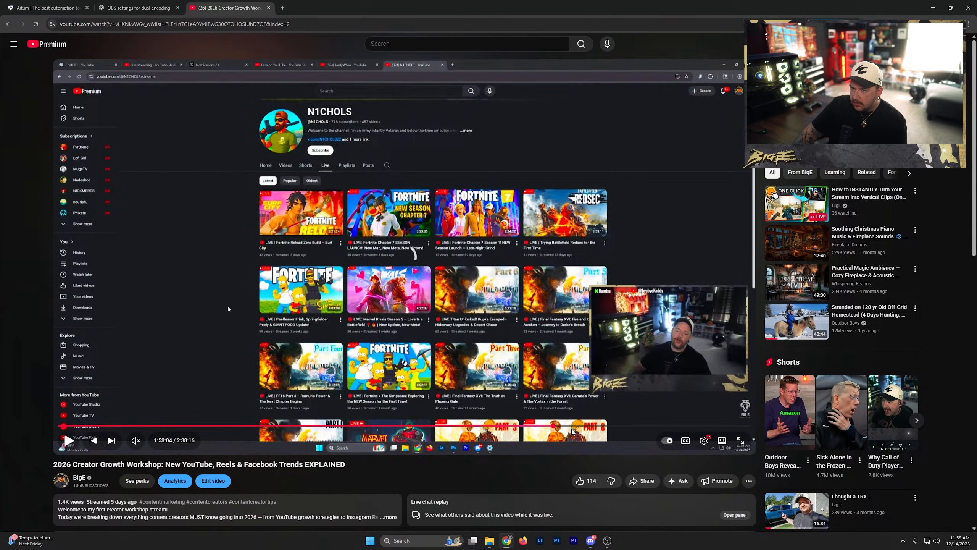
Seek forward through the workshop video to find the AI thumbnail tutorial at about 2:11:00
click(590, 425)
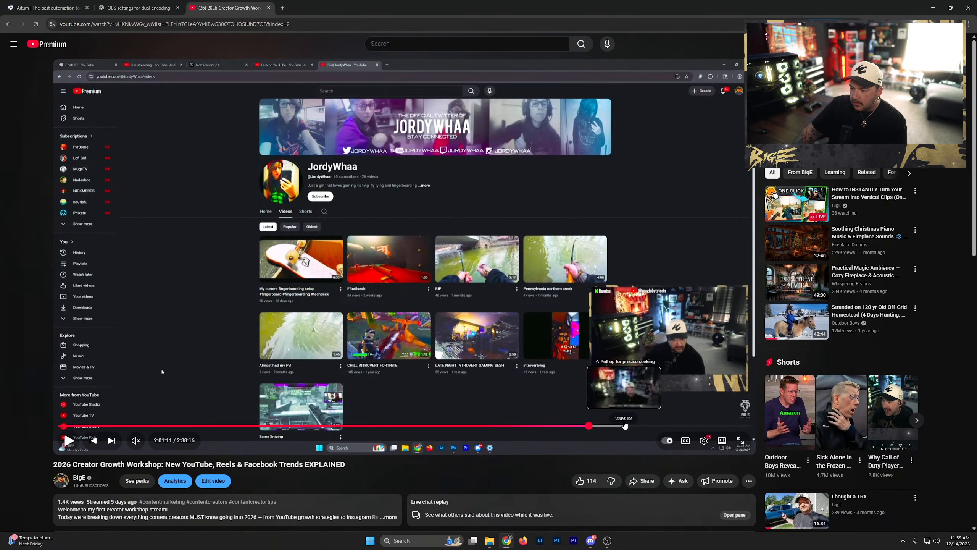
click(626, 425)
click(68, 440)
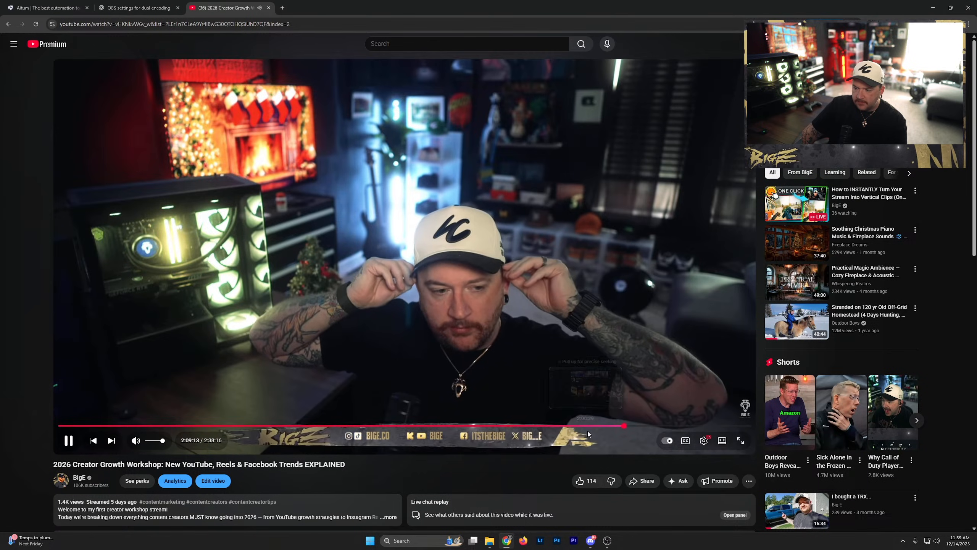
click(629, 426)
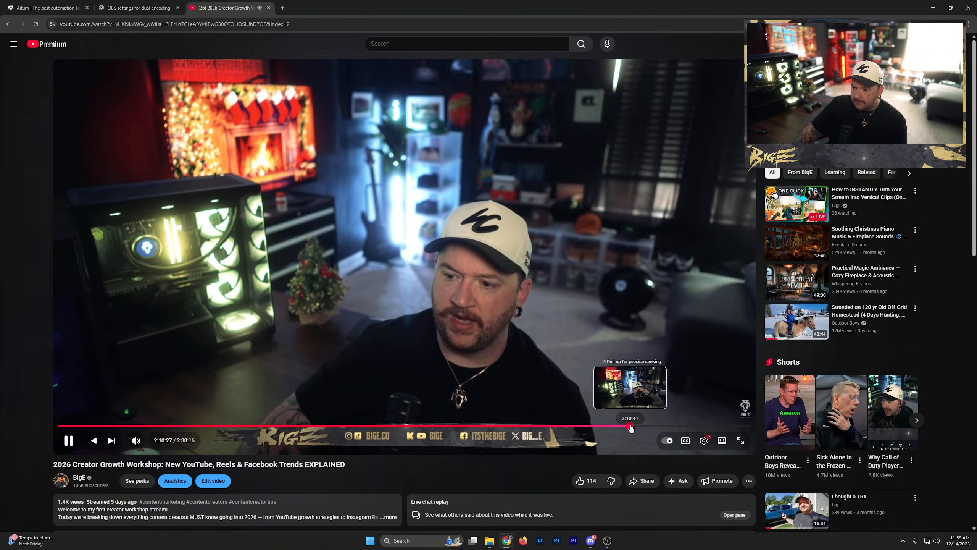
click(632, 426)
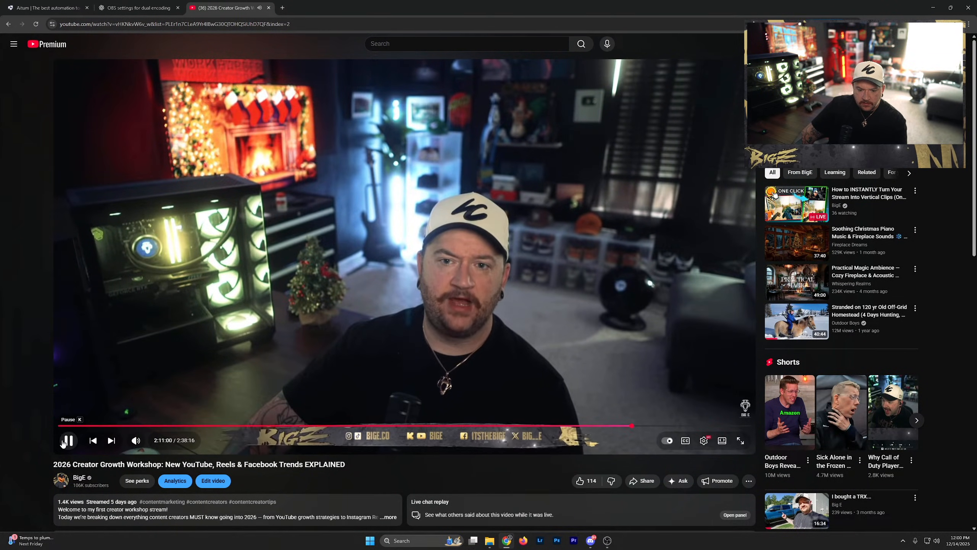
Post the comment "AI Thumbnail Tutorial at 2:11:00" on the workshop video
scroll(267, 474, down, 4)
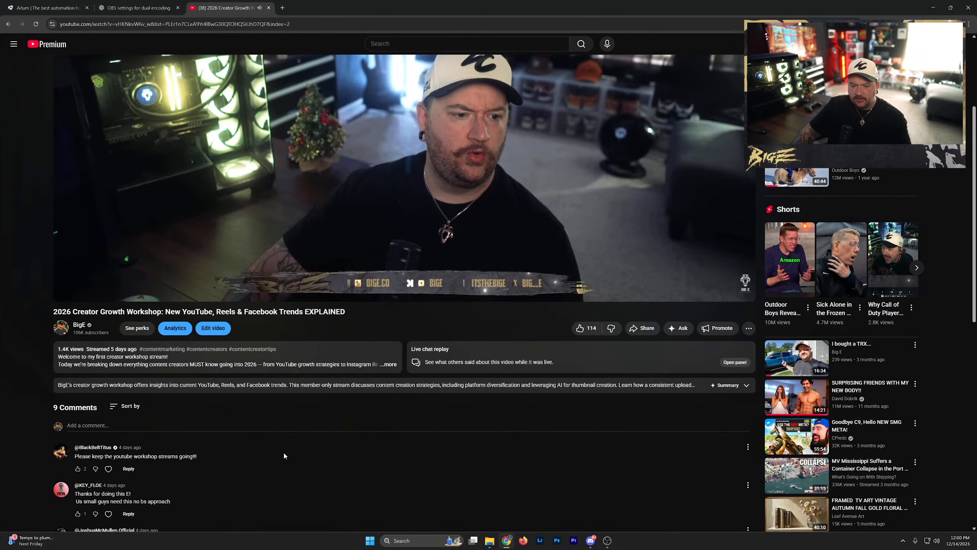
scroll(284, 452, down, 3)
click(101, 313)
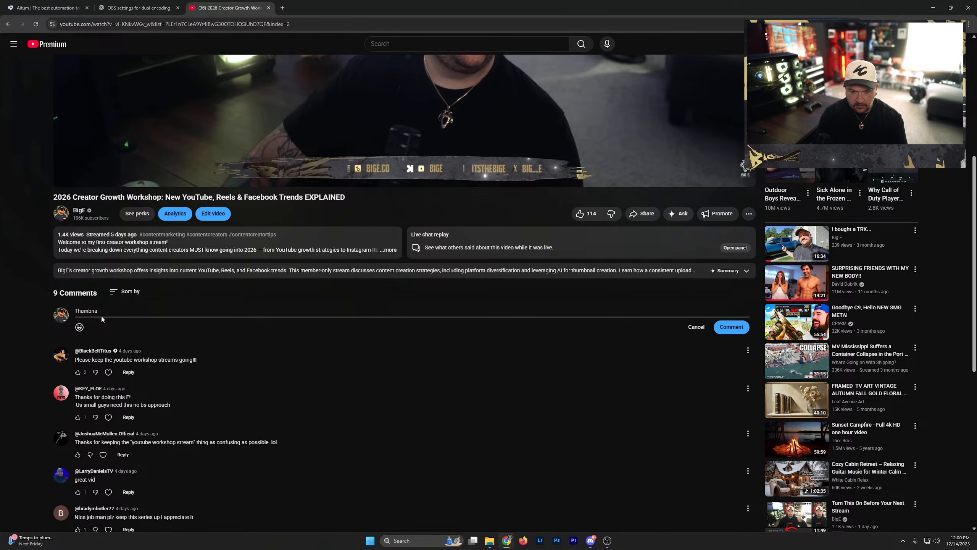
text(T)
key(BackSpace)
text(AI Thumbnai)
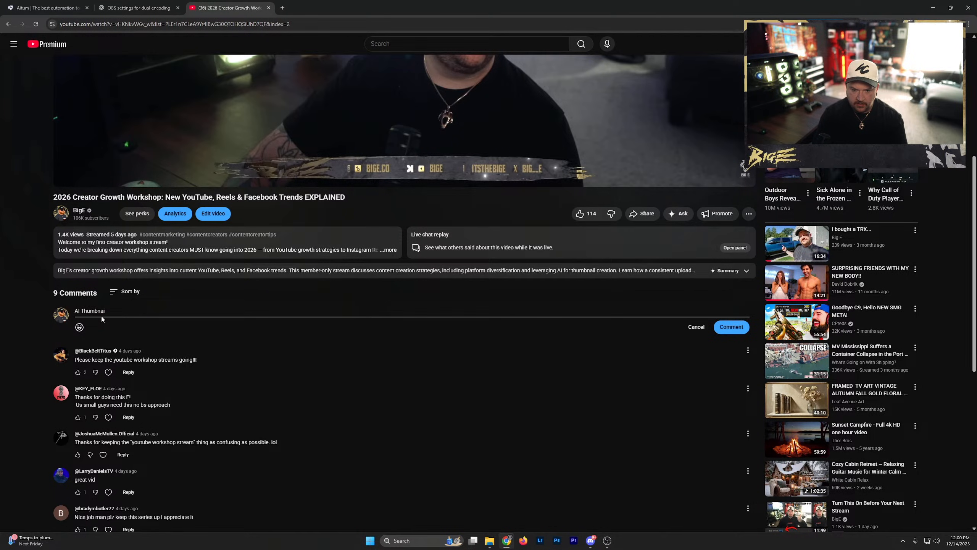
text(l Tutorial a)
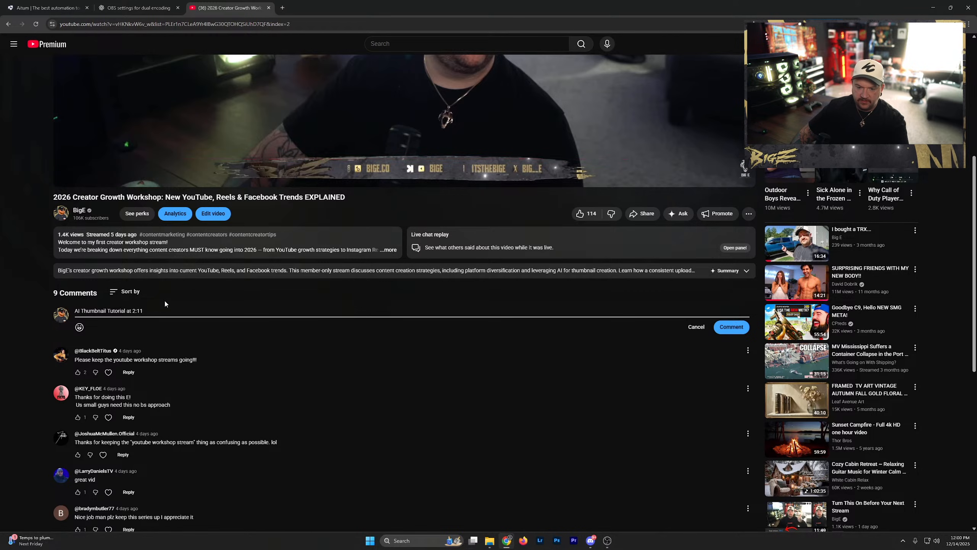
text(t 2:11:)
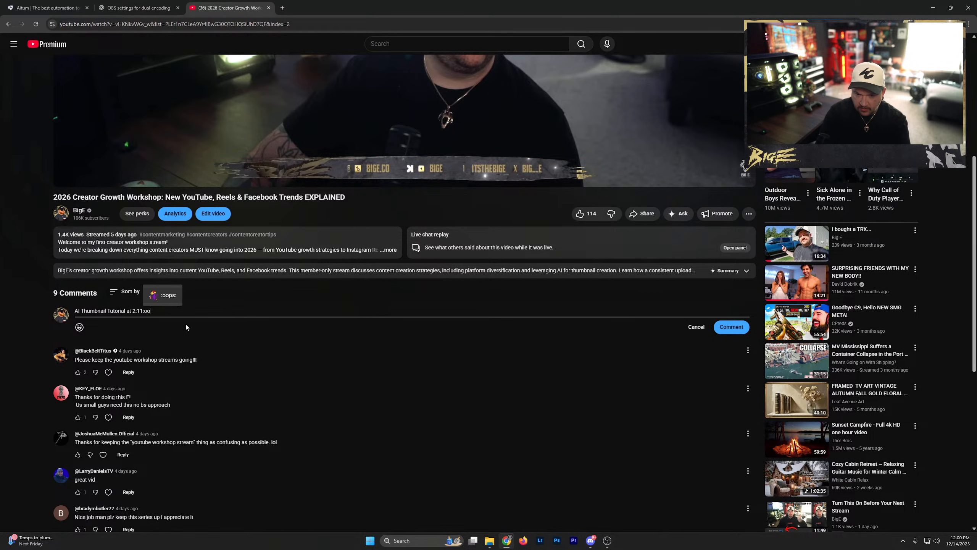
text(00)
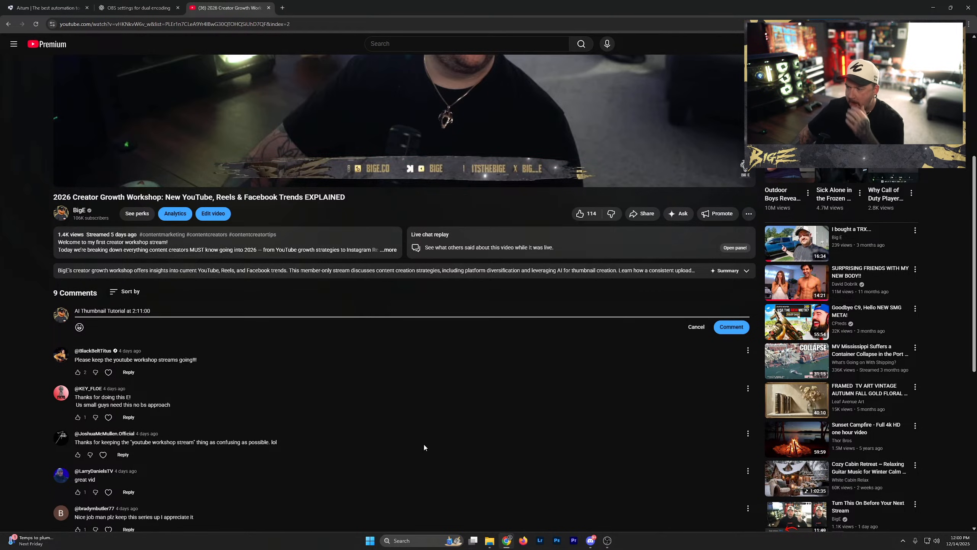
click(735, 326)
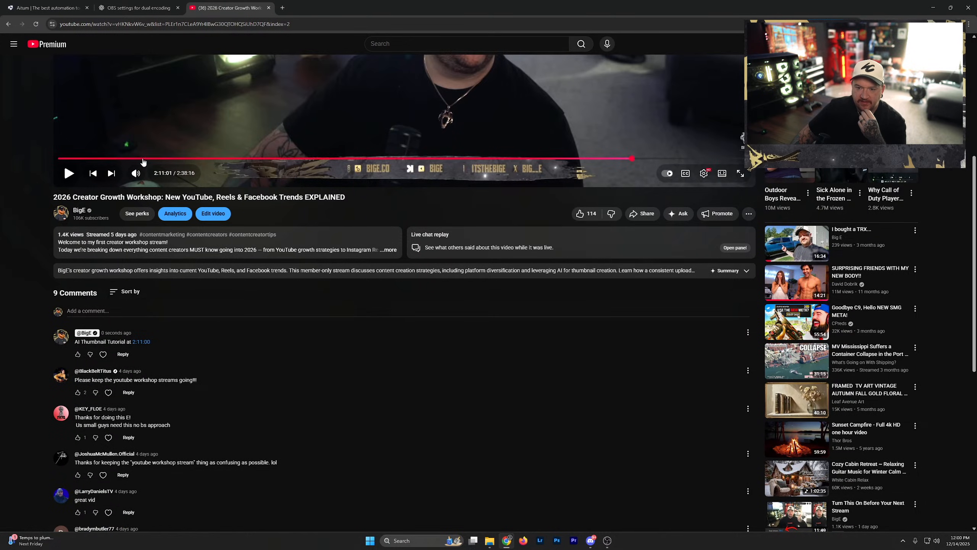
Follow the 2:11:00 timestamp in the posted comment, check the video at about 2:14:10, and pause playback
click(140, 342)
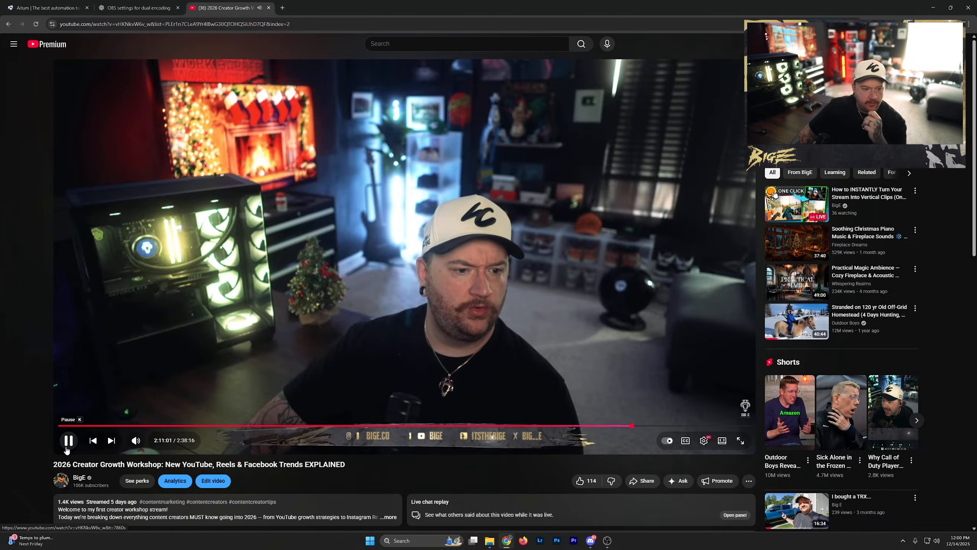
click(66, 447)
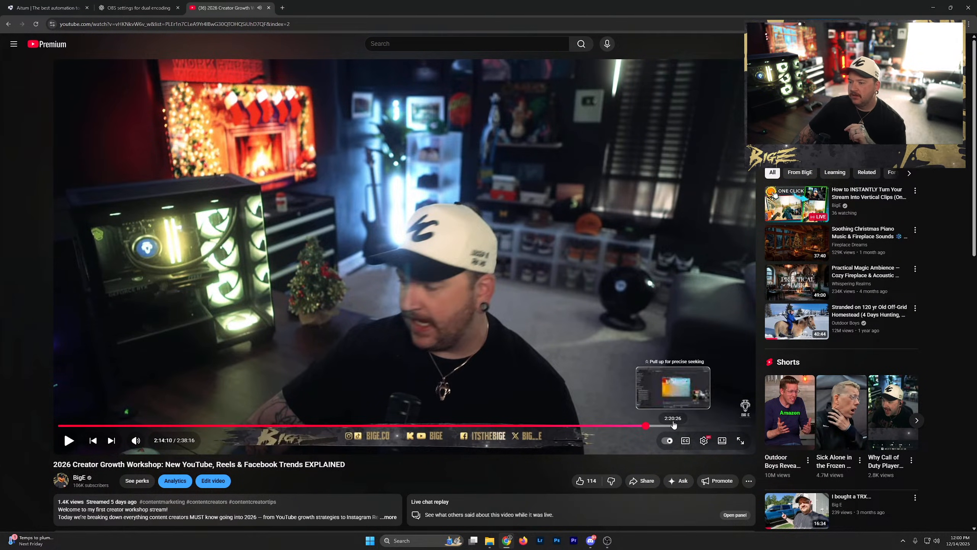
click(647, 425)
click(68, 440)
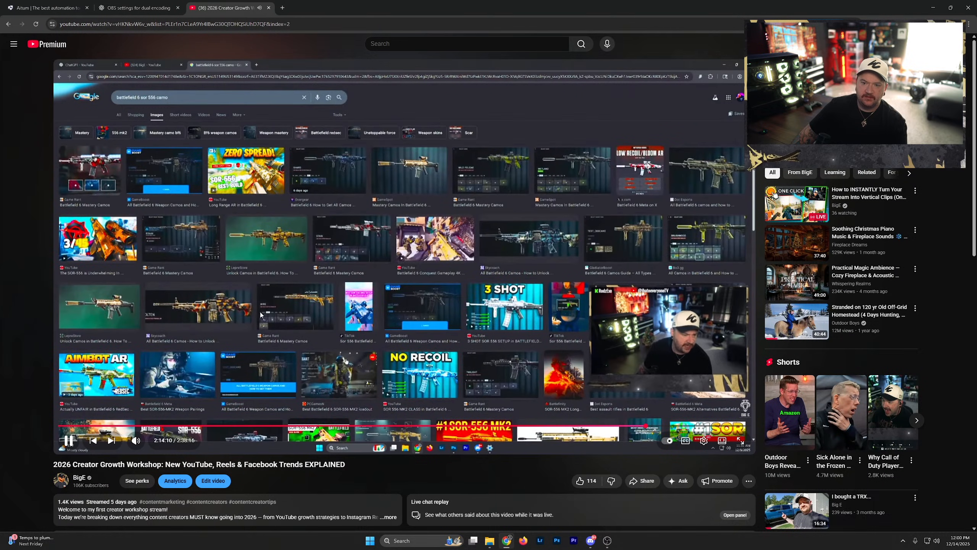
click(69, 441)
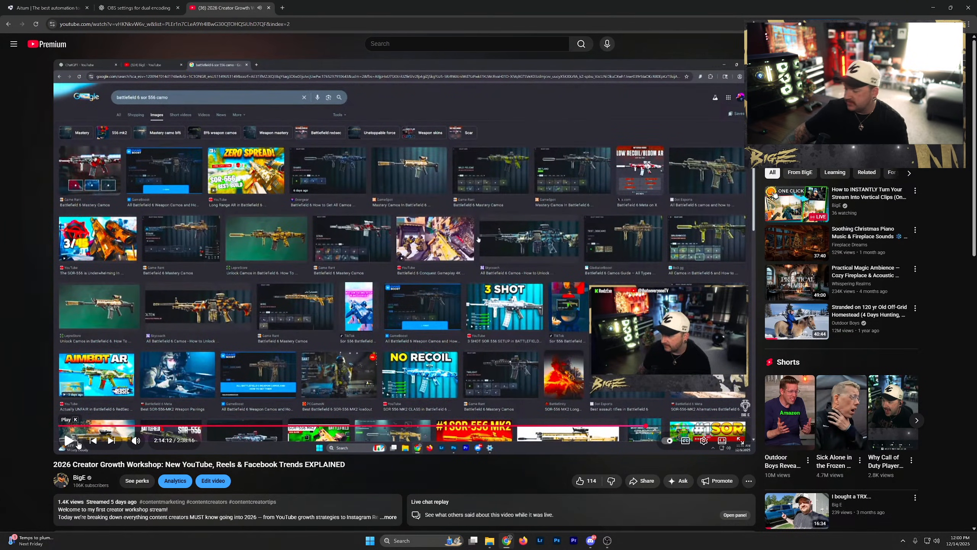
Switch to OBS and hide the CAM BOX and ME sources on the main canvas
mouse_move(493, 542)
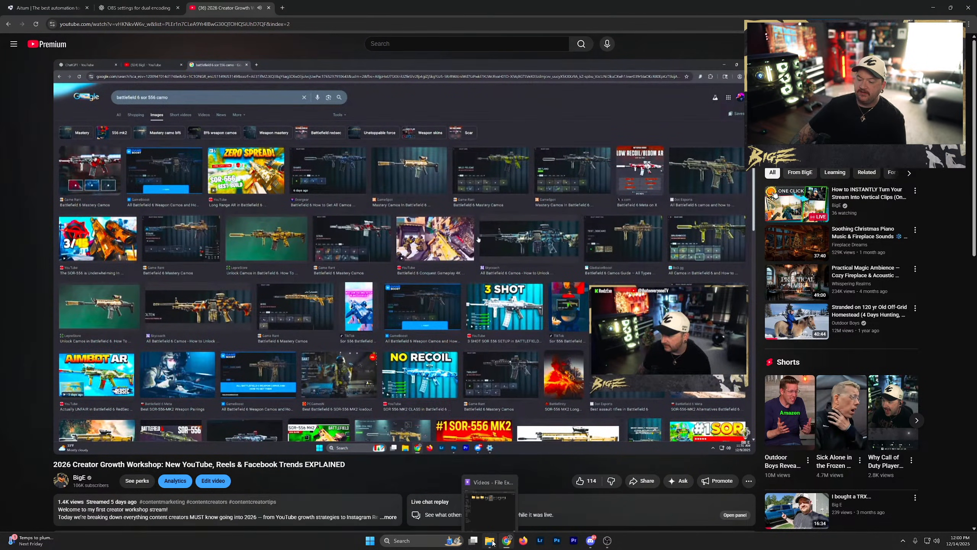
click(607, 541)
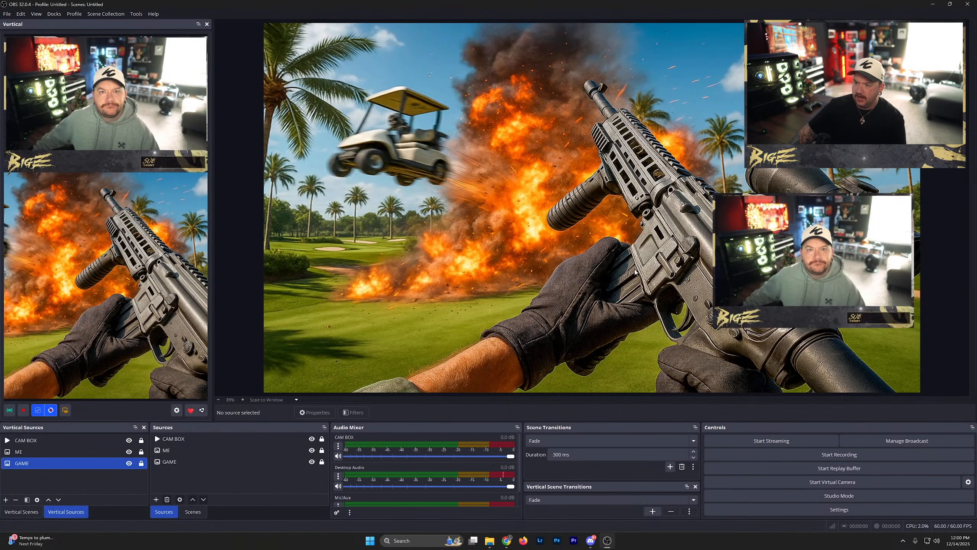
click(312, 439)
click(311, 450)
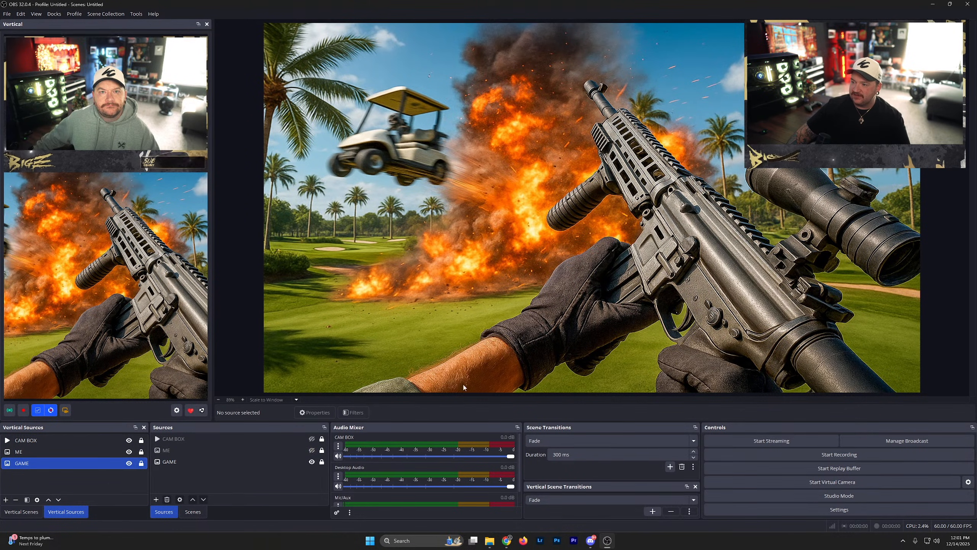
Unlock the main canvas GAME source, try shrinking and moving it, and reset its transform to fit the screen
click(304, 461)
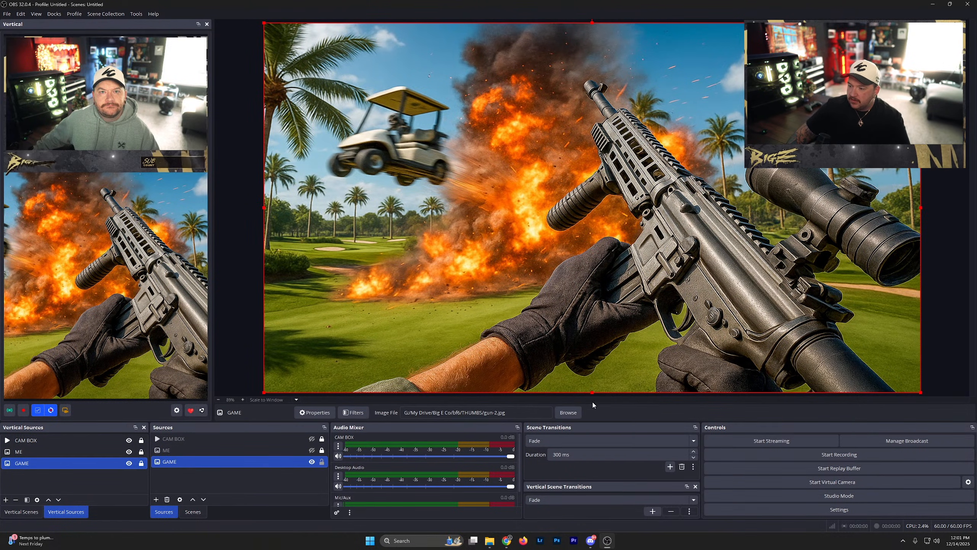
drag(591, 393, 518, 111)
drag(347, 85, 560, 246)
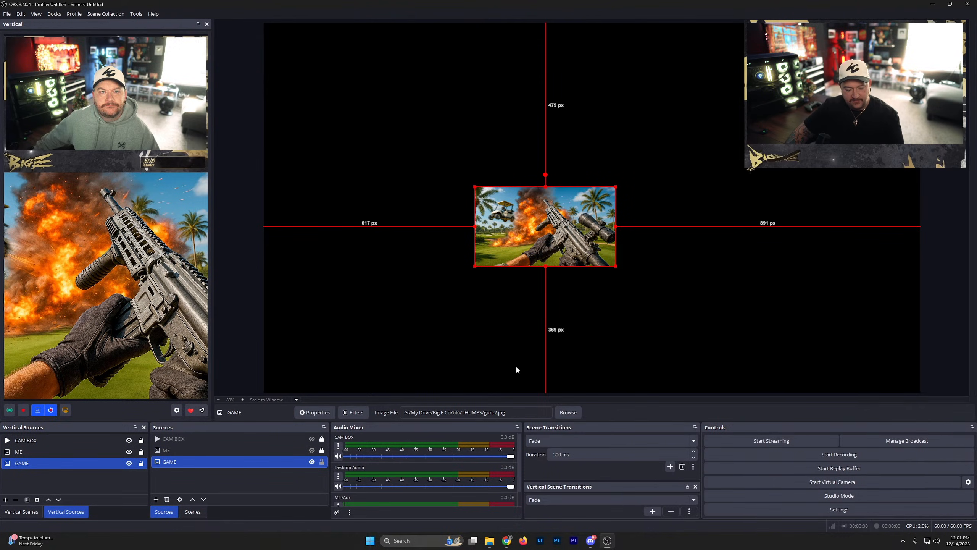
key(ctrl+r)
key(ctrl+f)
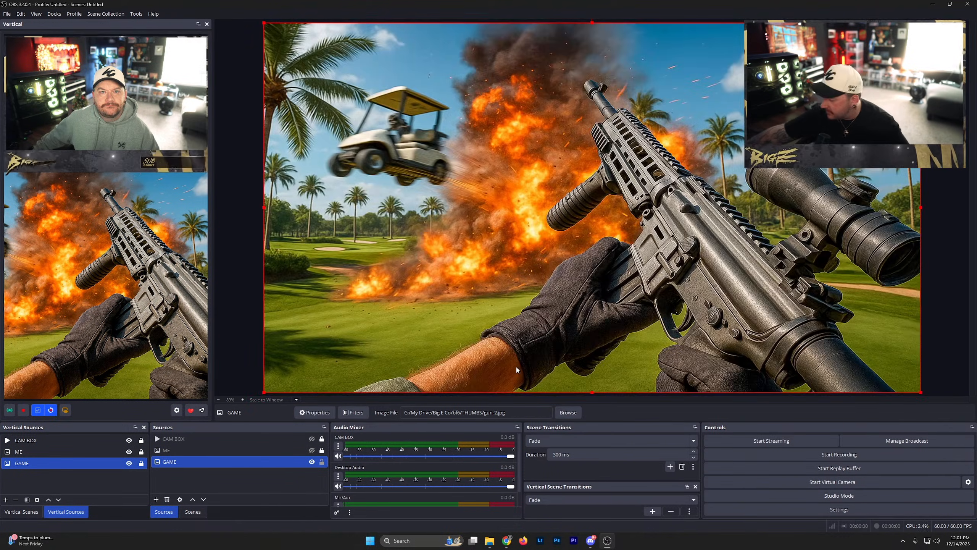
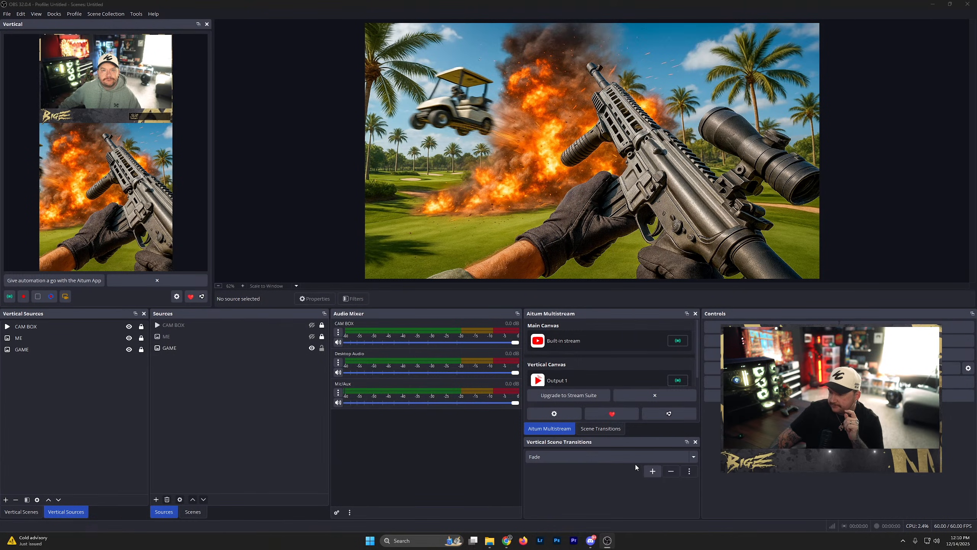
Dock the Aitum Multistream panel in its own column between the Audio Mixer and Scene Transitions
drag(561, 315, 511, 390)
double_click(511, 390)
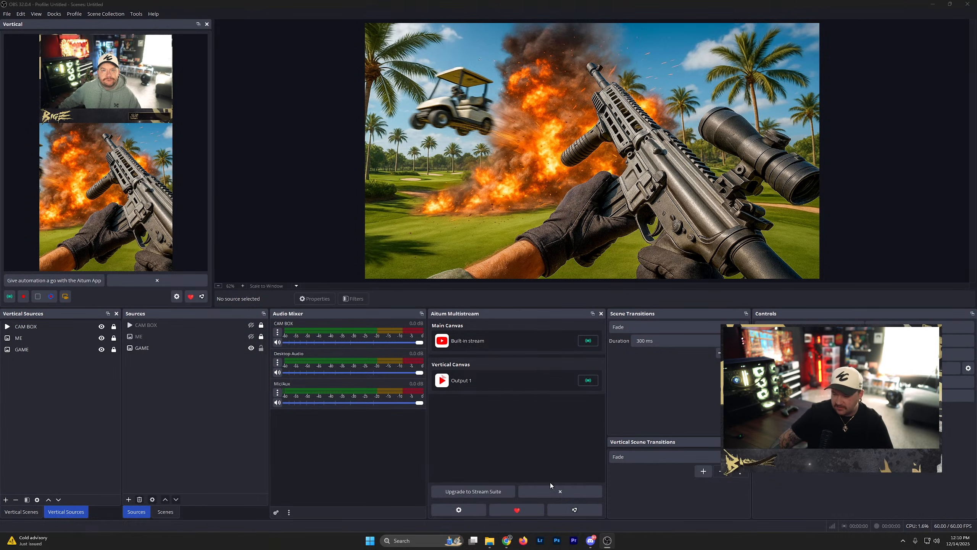
mouse_move(507, 541)
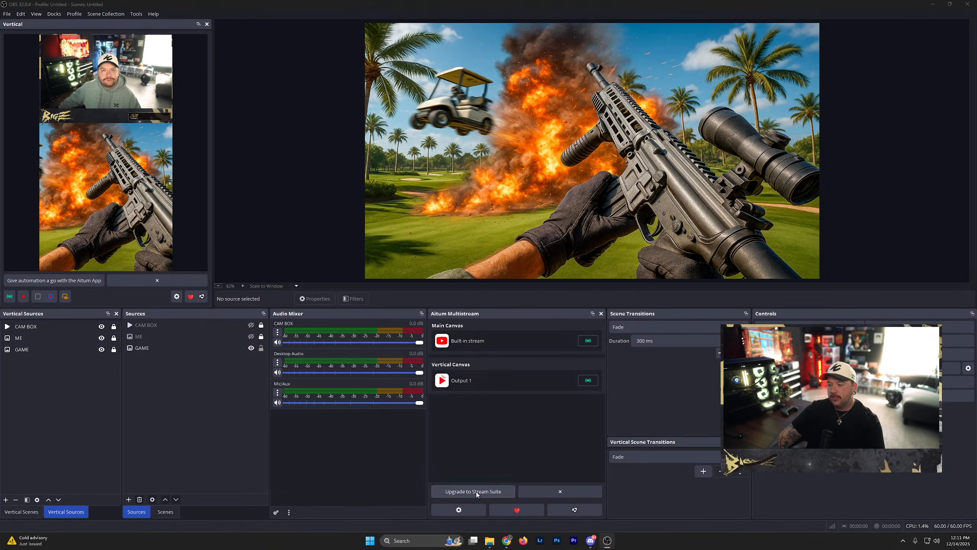
Start adding an Other Service output named TikTok to the vertical canvas in the Aitum Multistream settings, and close without creating it
click(459, 510)
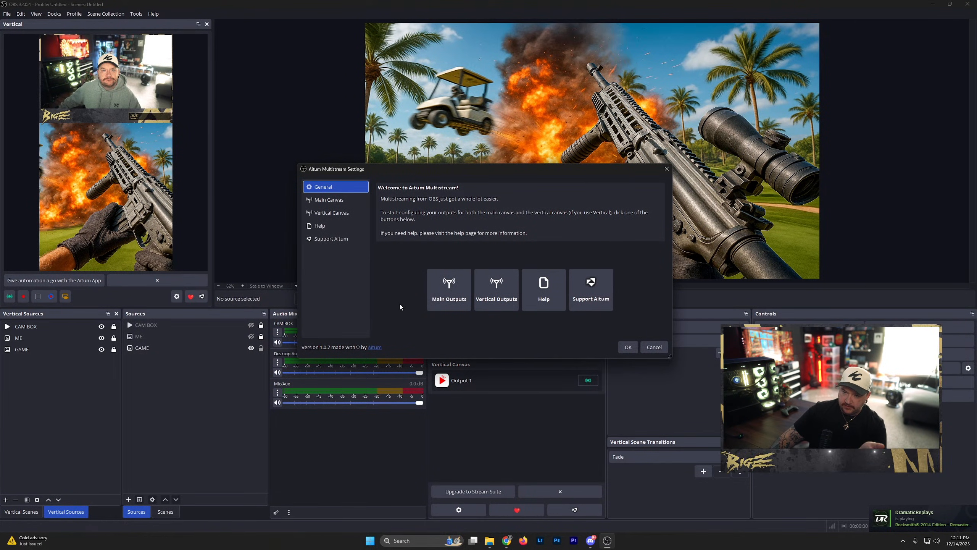
click(332, 212)
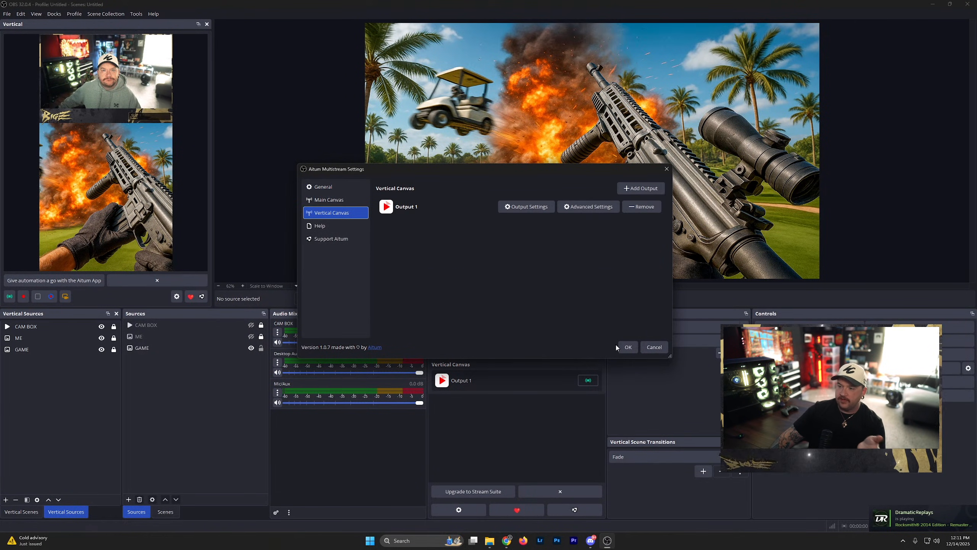
click(632, 189)
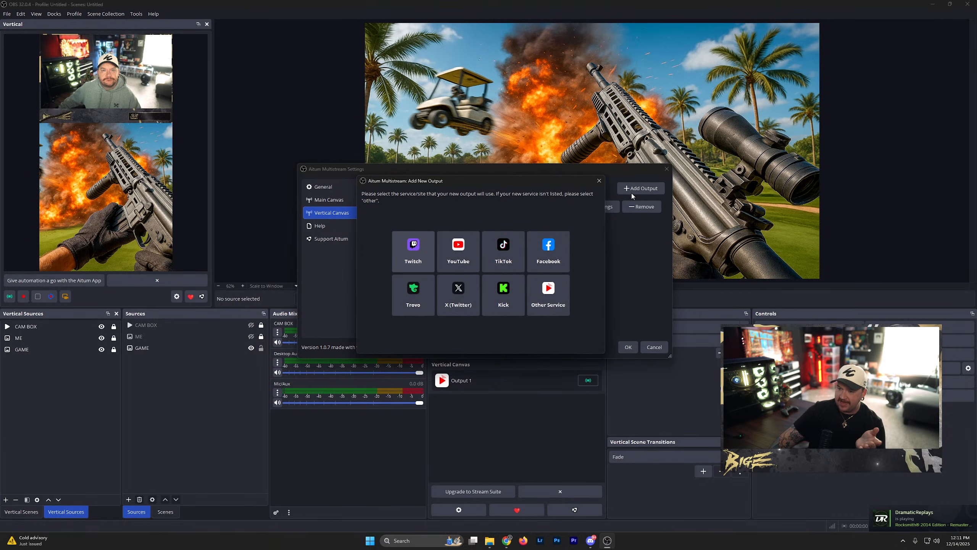
click(548, 296)
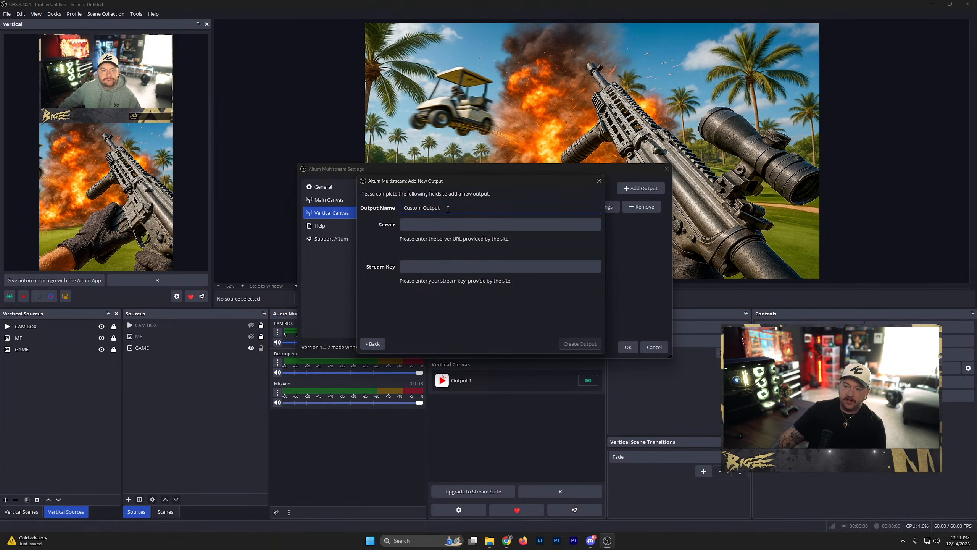
drag(448, 209, 354, 189)
text(TikTok)
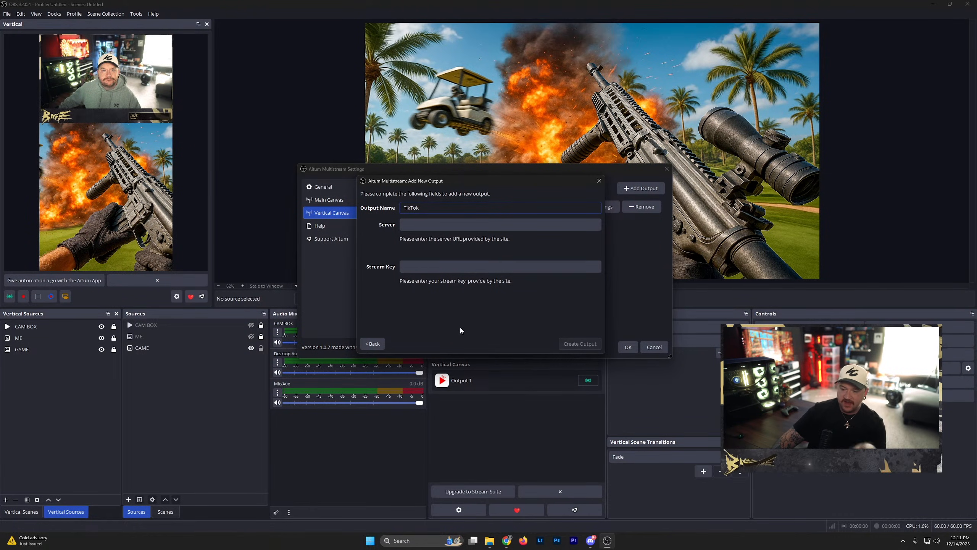
click(599, 182)
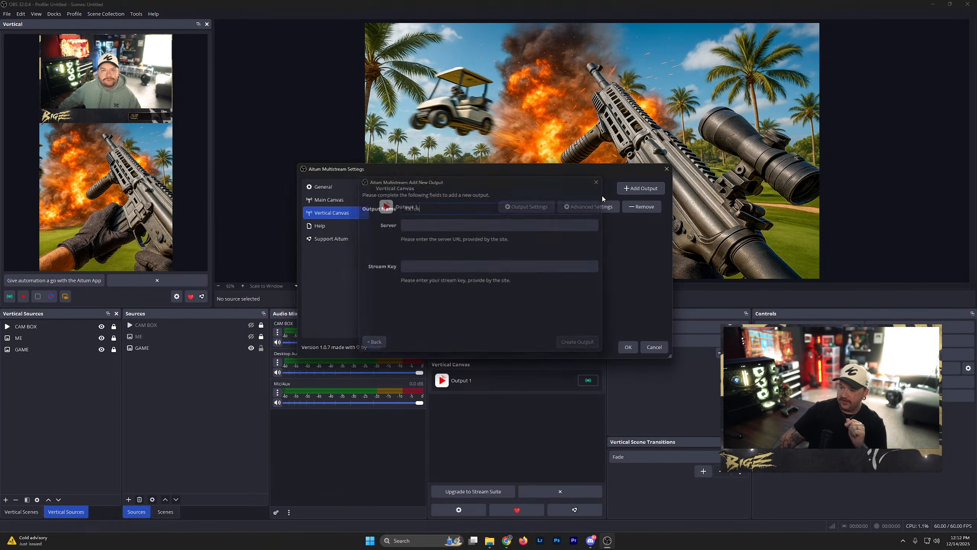
click(627, 349)
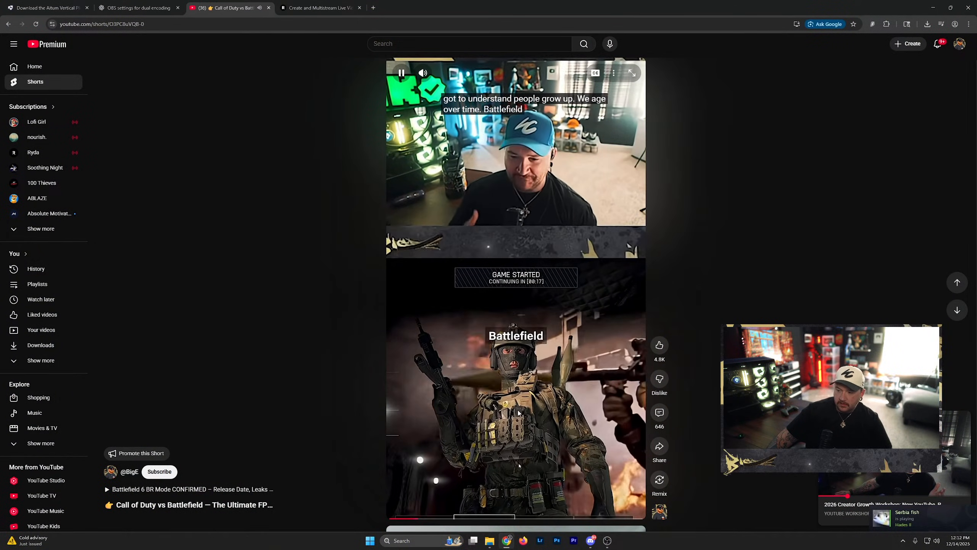
In the browser, pause the Call of Duty vs Battlefield Short and return to its beginning to view the vertical layout
click(516, 409)
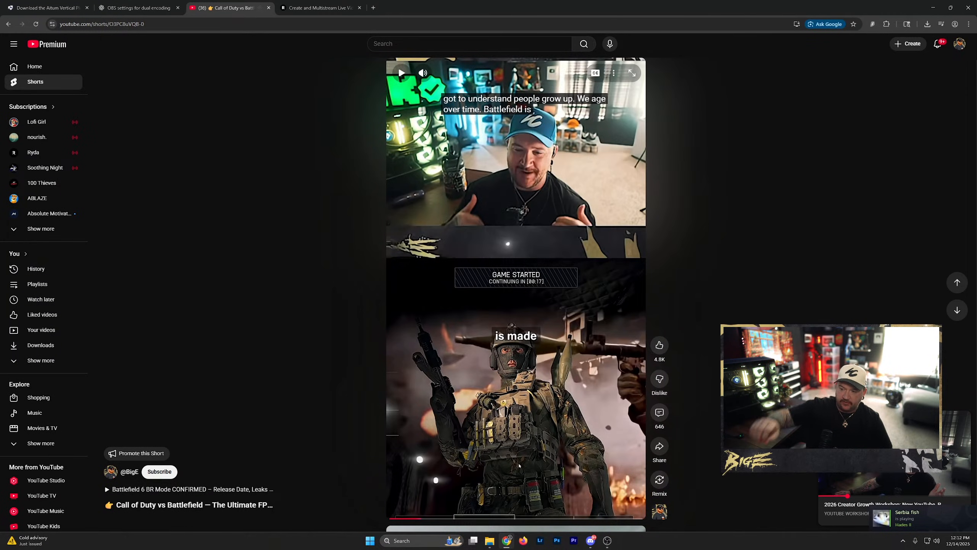
click(394, 517)
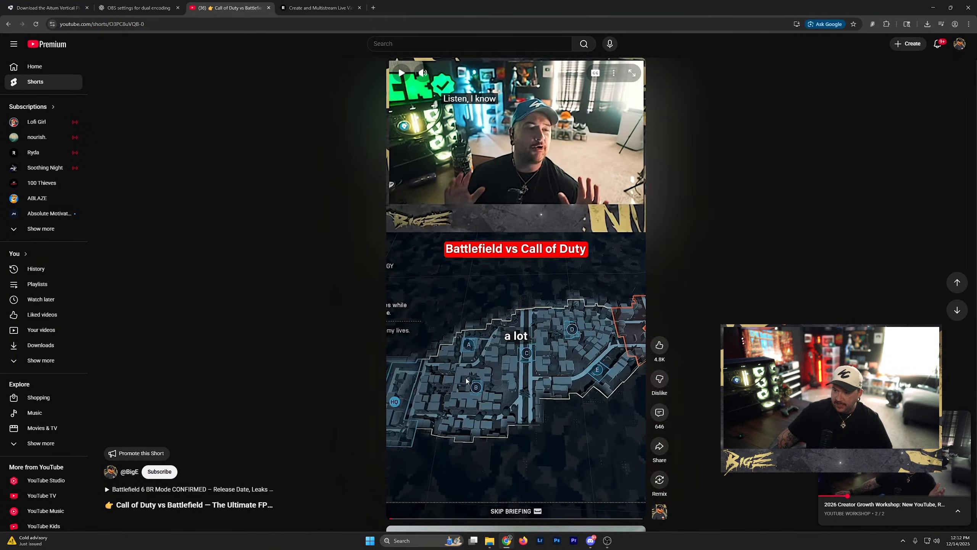